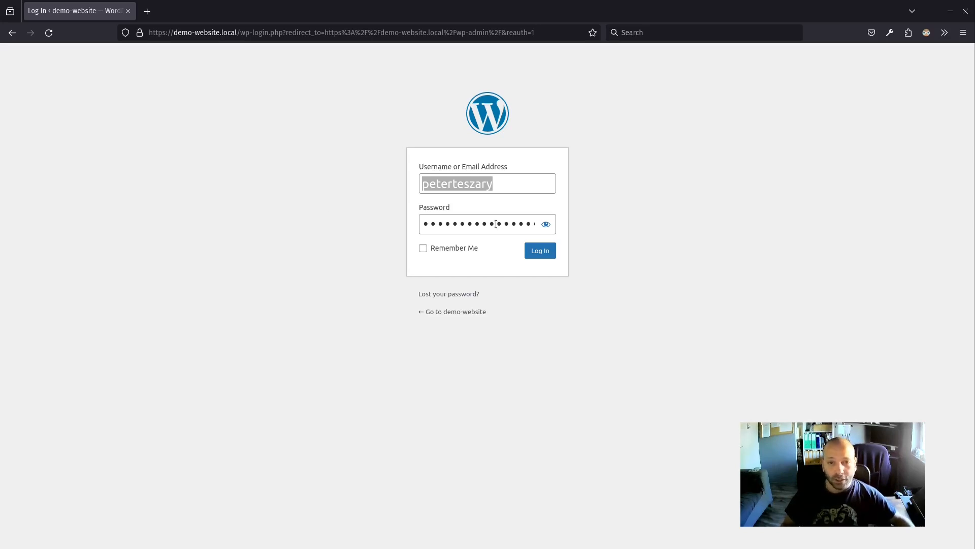
# - Log in to the WordPress admin with the prefilled credentials and review the boxes on the dashboard
pyautogui.click(536, 254)
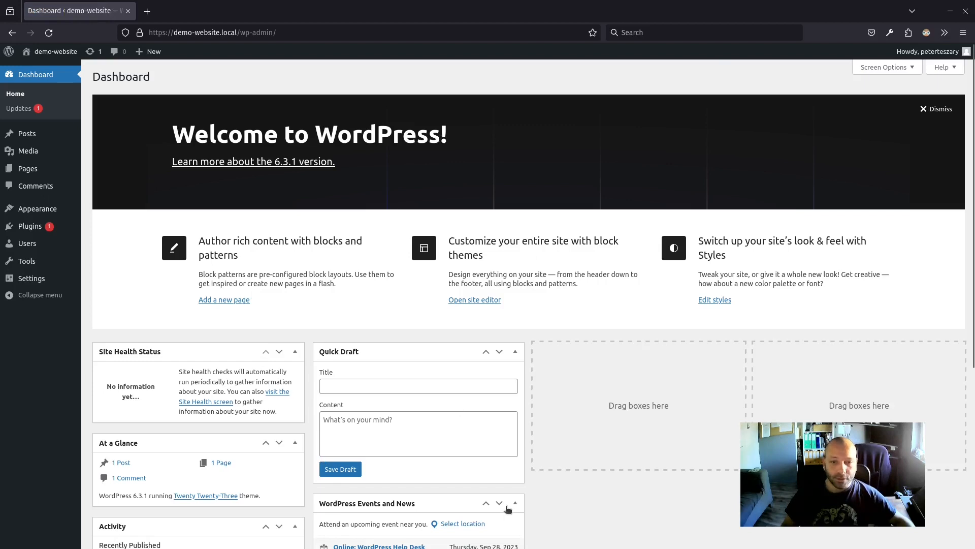
pyautogui.scroll(-5, 507, 508)
pyautogui.scroll(5, 385, 396)
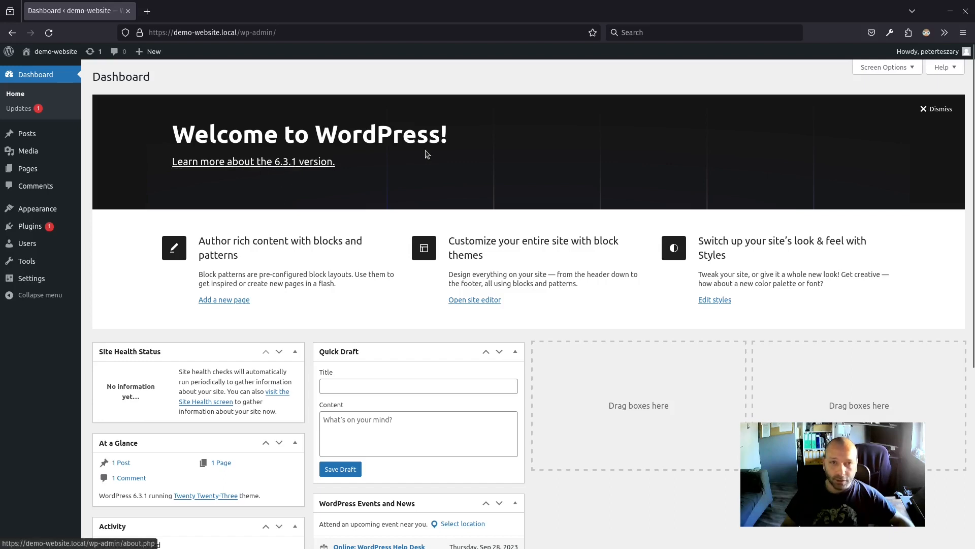
pyautogui.scroll(-2, 240, 333)
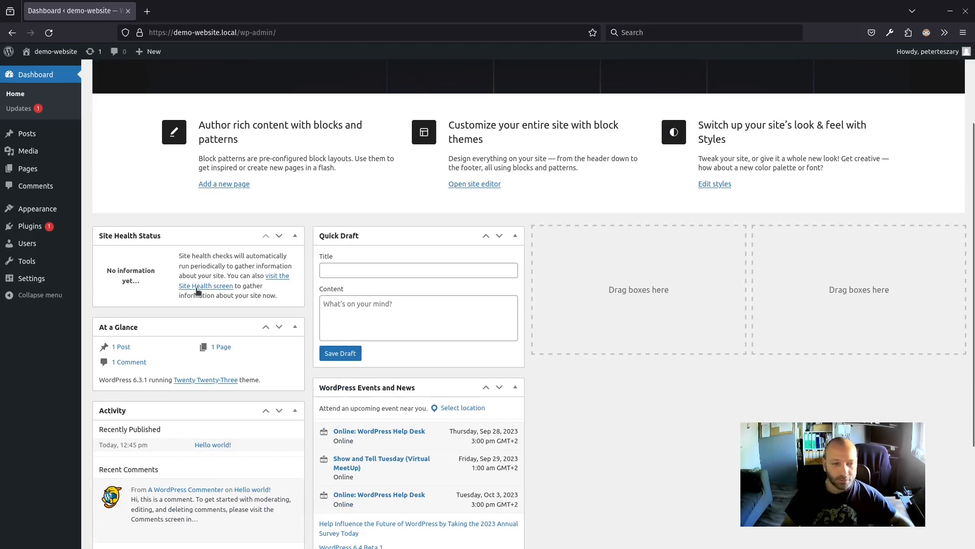
pyautogui.scroll(-2, 273, 305)
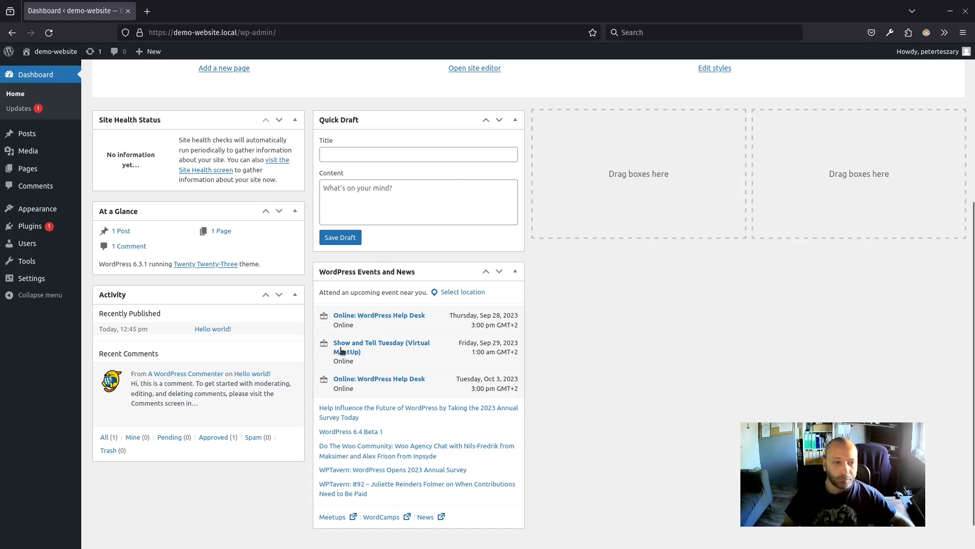
pyautogui.scroll(-1, 315, 308)
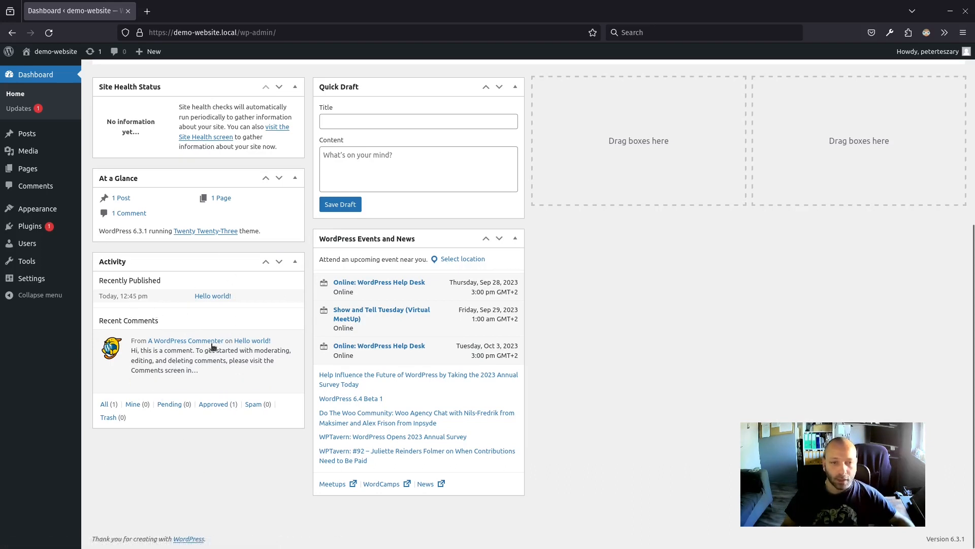
pyautogui.scroll(2, 373, 453)
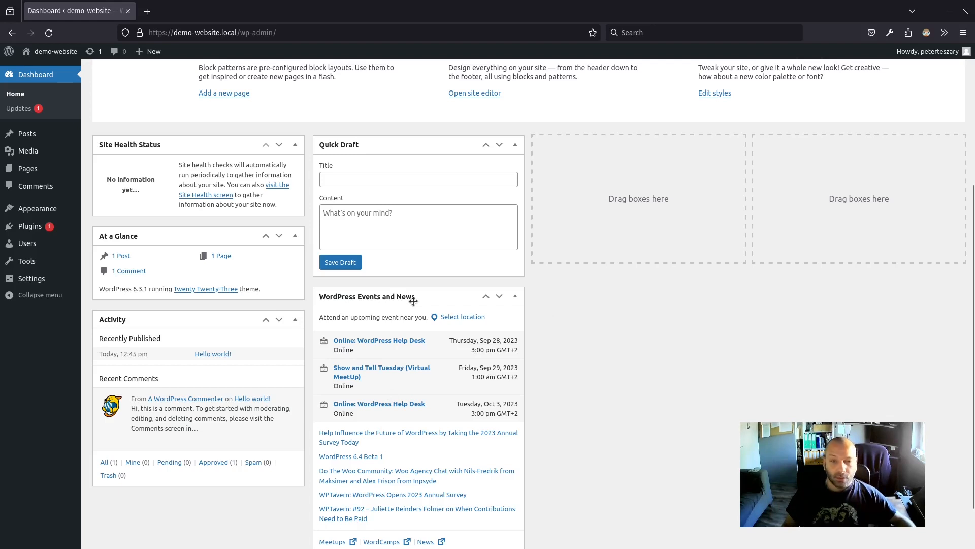
# - Move the WordPress Events and News box to the third dashboard column and Activity to the fourth, and collapse the news box
pyautogui.moveTo(414, 301); pyautogui.dragTo(636, 156)
pyautogui.moveTo(232, 330); pyautogui.dragTo(894, 239)
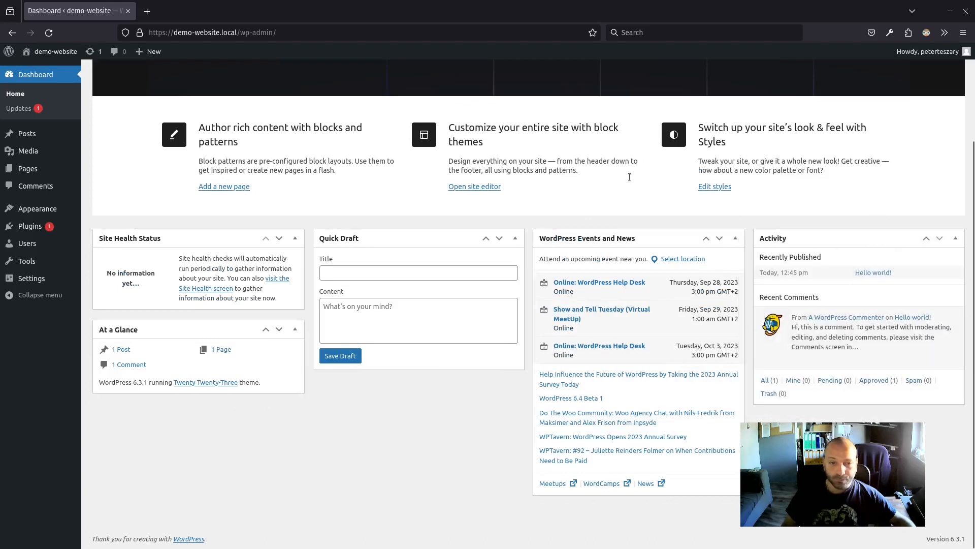
pyautogui.scroll(3, 458, 483)
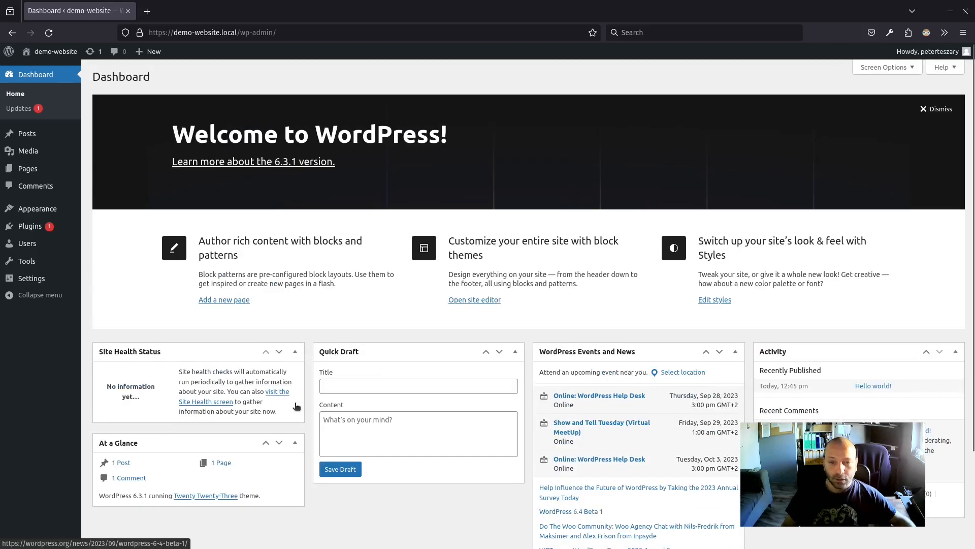
pyautogui.scroll(-3, 427, 406)
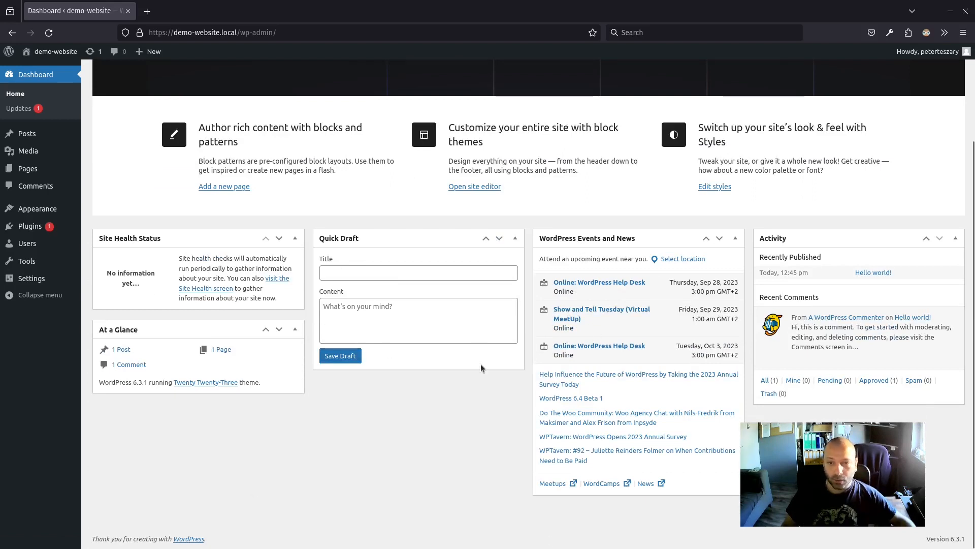
pyautogui.scroll(2, 525, 363)
pyautogui.scroll(2, 526, 364)
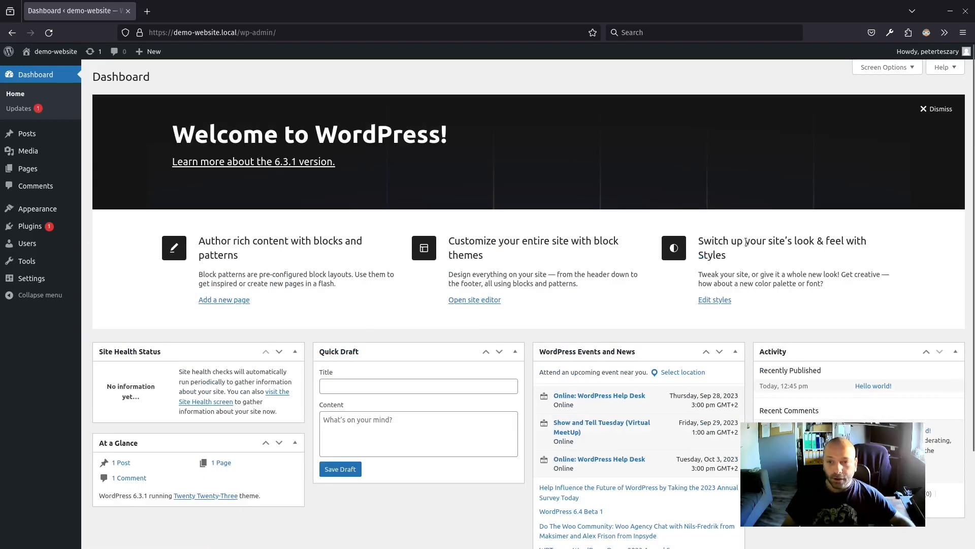
pyautogui.click(735, 351)
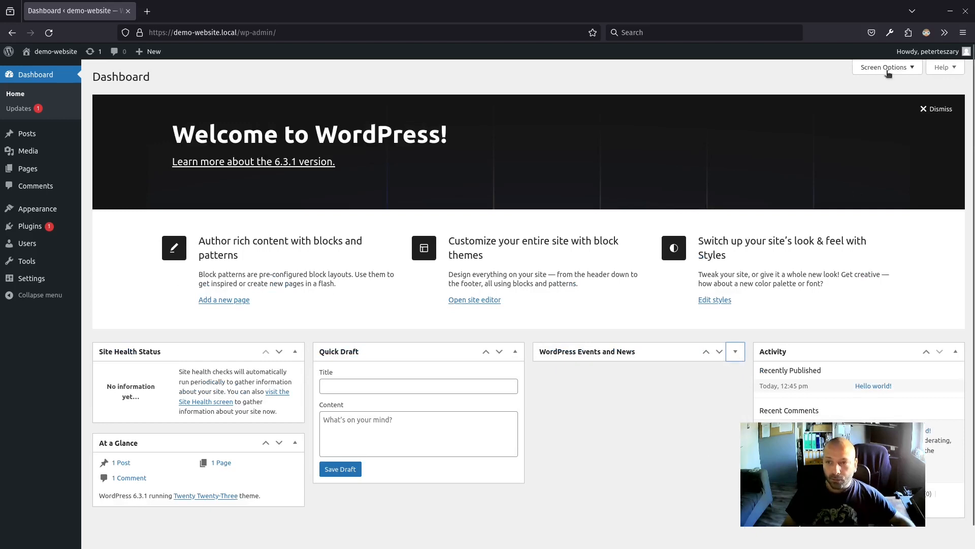
# - Hide all dashboard screen elements: Site Health Status, At a Glance, Activity, Quick Draft, WordPress Events and News, and Welcome
pyautogui.click(871, 73)
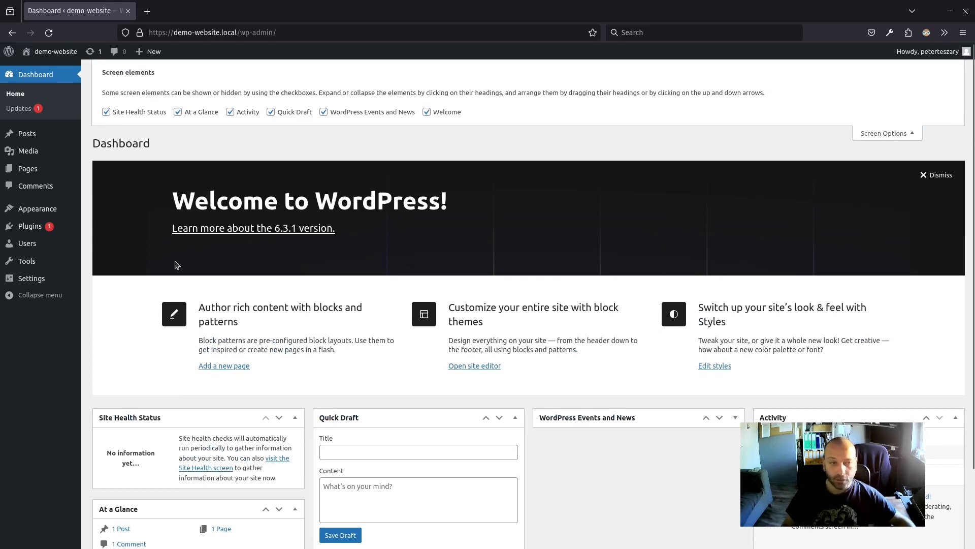
pyautogui.click(106, 112)
pyautogui.click(178, 112)
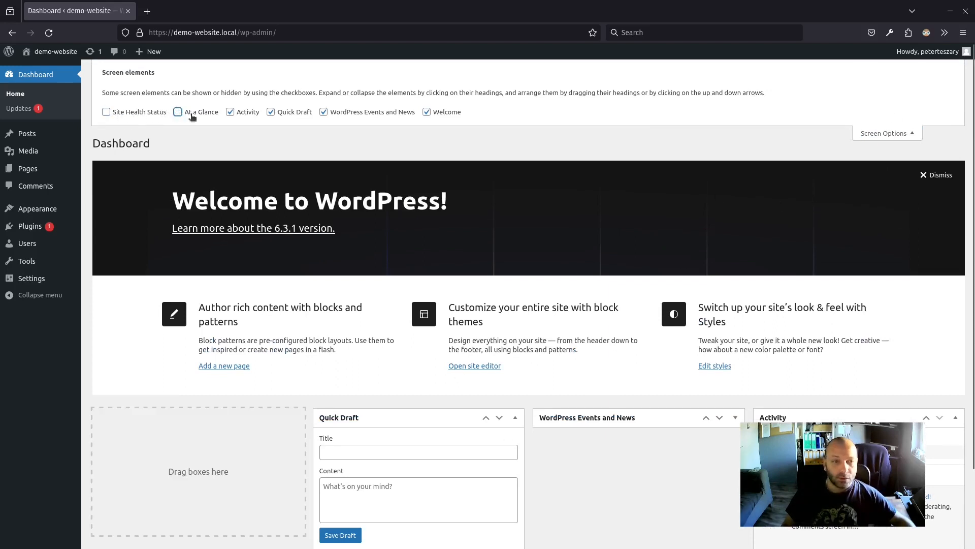
pyautogui.click(230, 112)
pyautogui.click(271, 112)
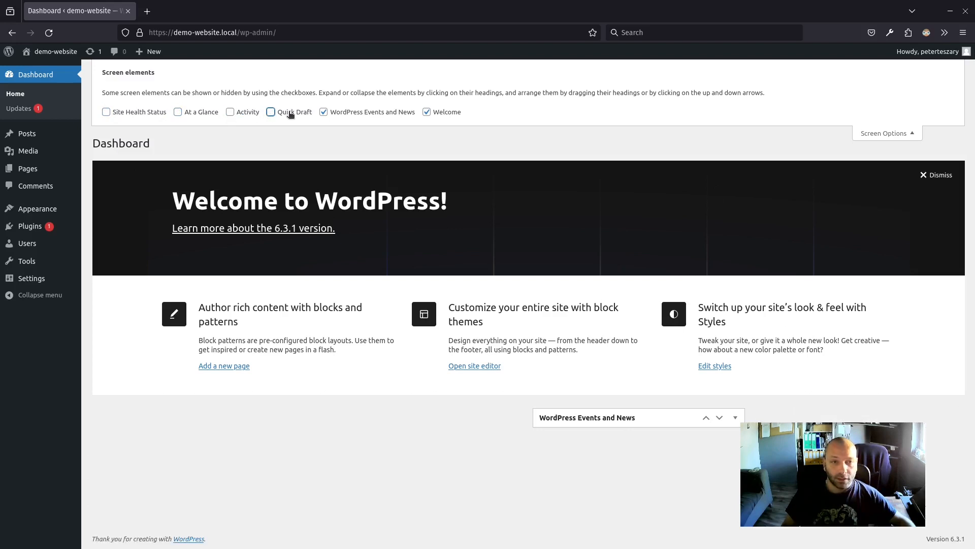
pyautogui.click(323, 111)
pyautogui.click(425, 113)
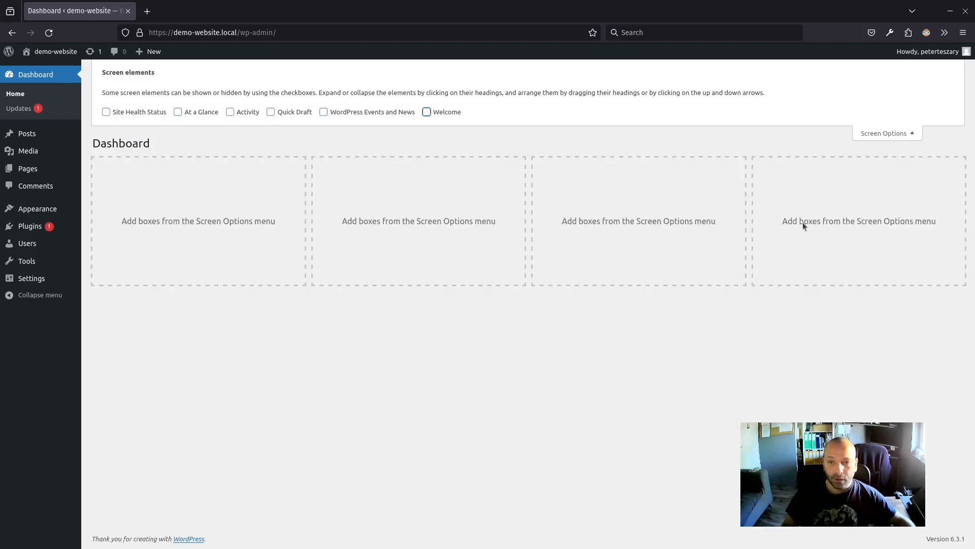
pyautogui.click(897, 136)
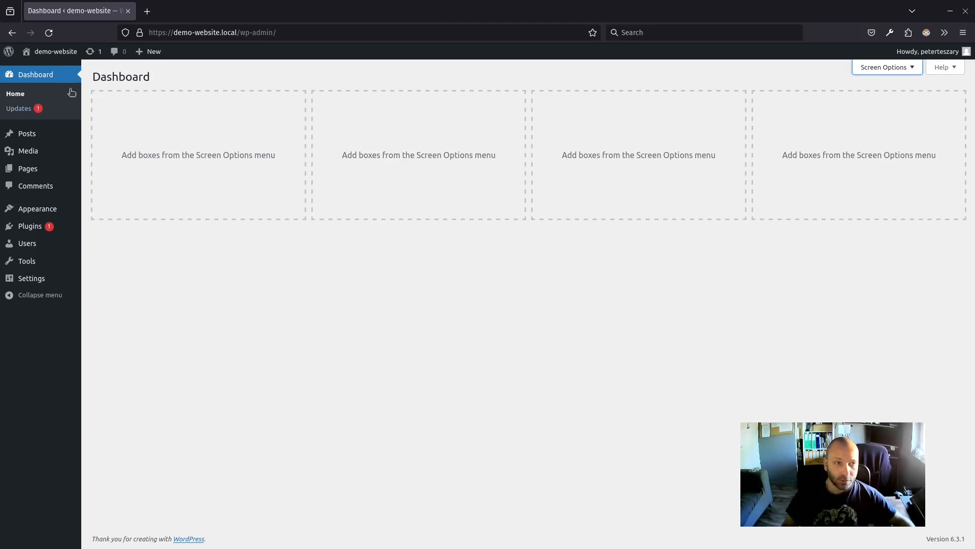
# - Open the demo-website front end in a new browser tab and look through its home page
pyautogui.moveTo(59, 58)
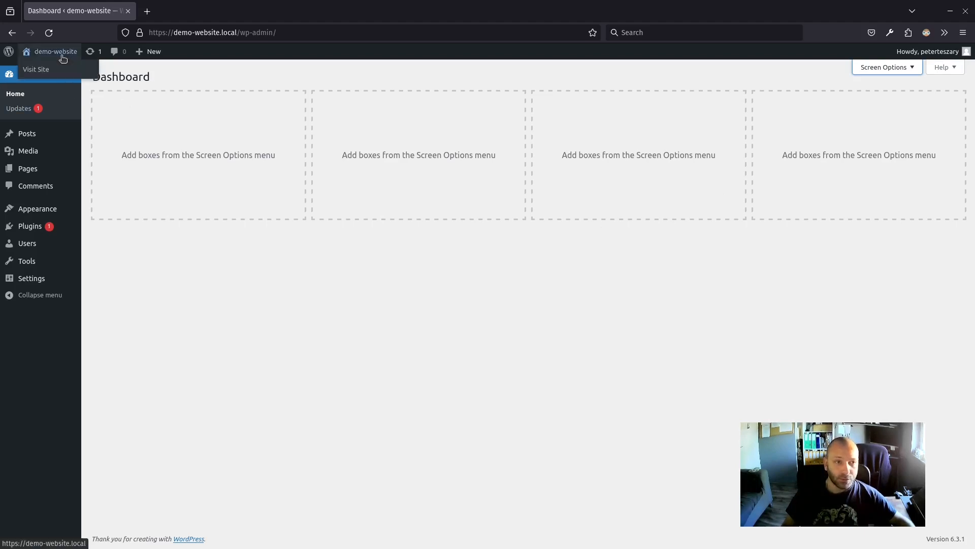
pyautogui.rightClick(41, 74)
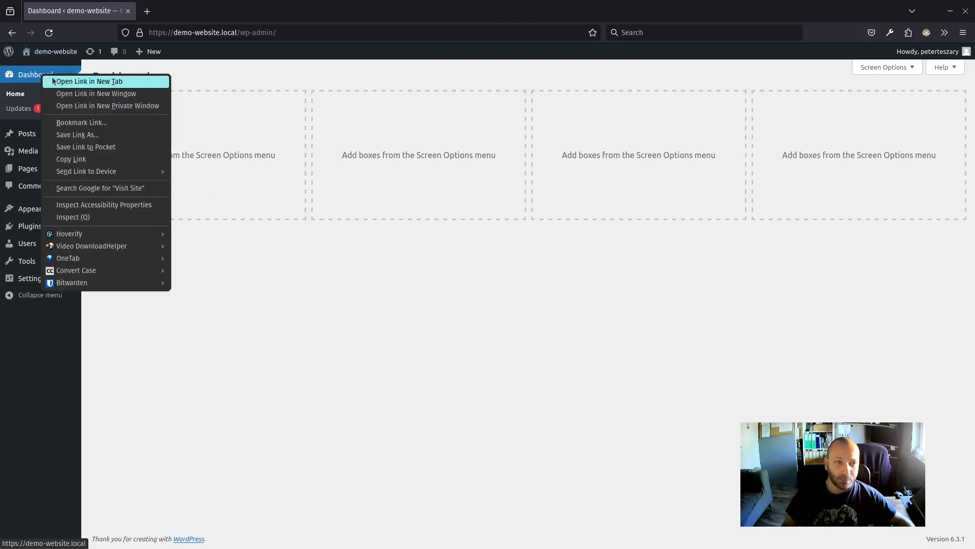
pyautogui.click(53, 81)
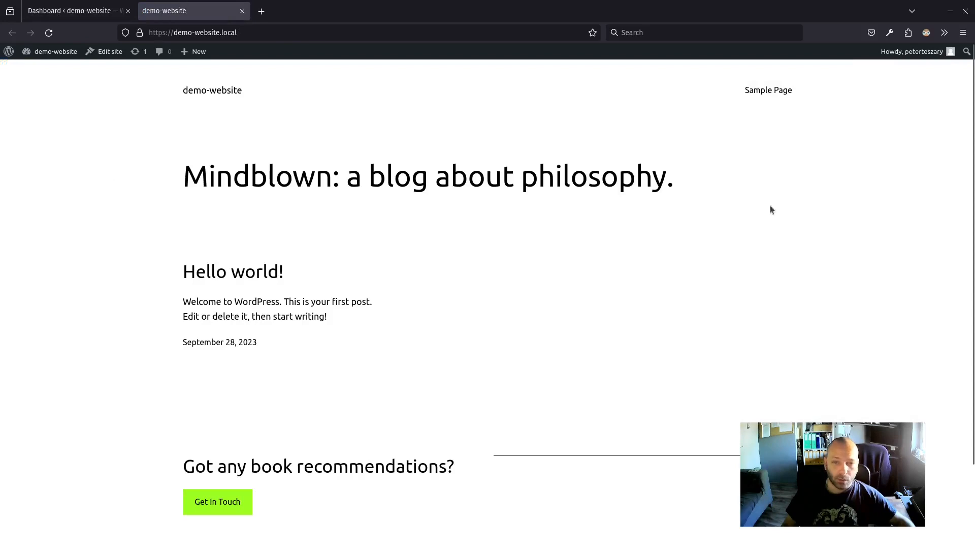
pyautogui.scroll(-3, 402, 401)
pyautogui.scroll(3, 340, 313)
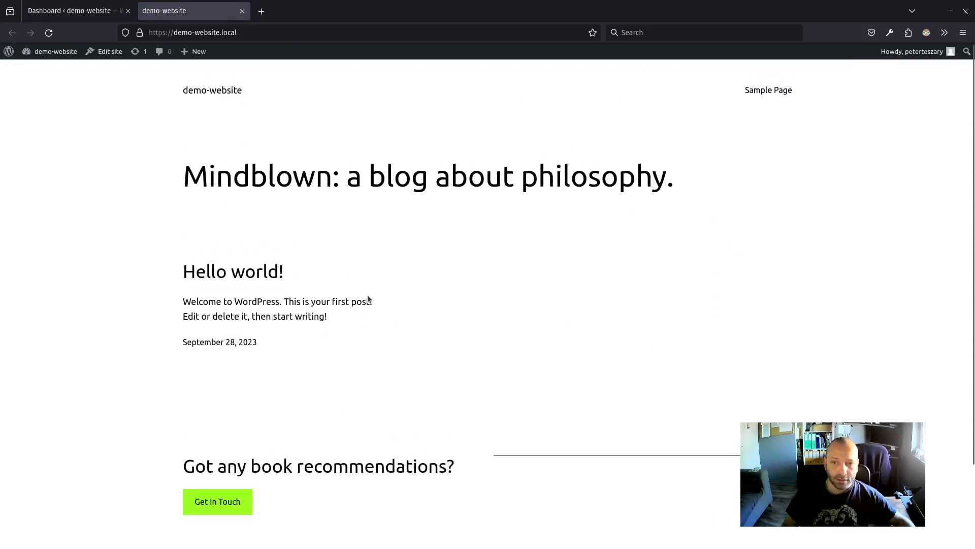
pyautogui.scroll(-3, 740, 325)
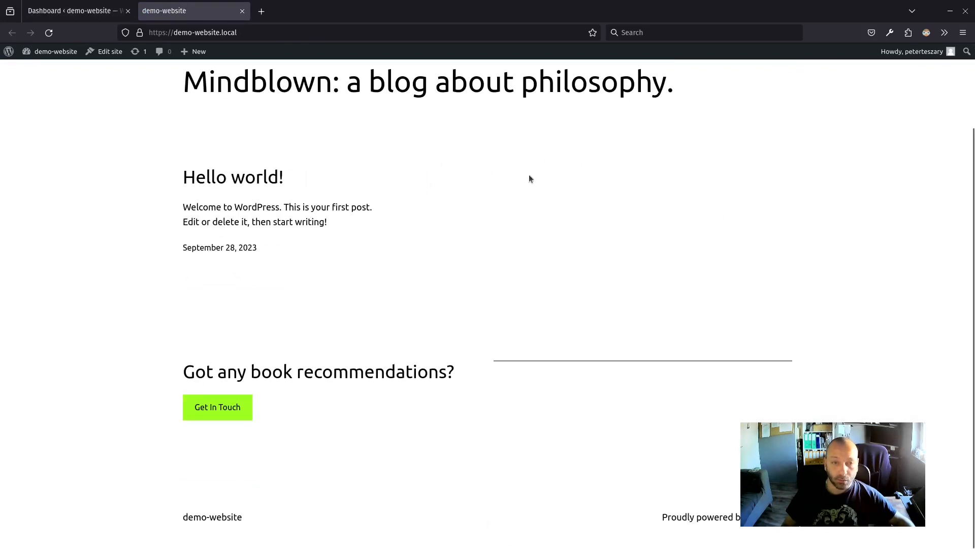
pyautogui.scroll(3, 385, 345)
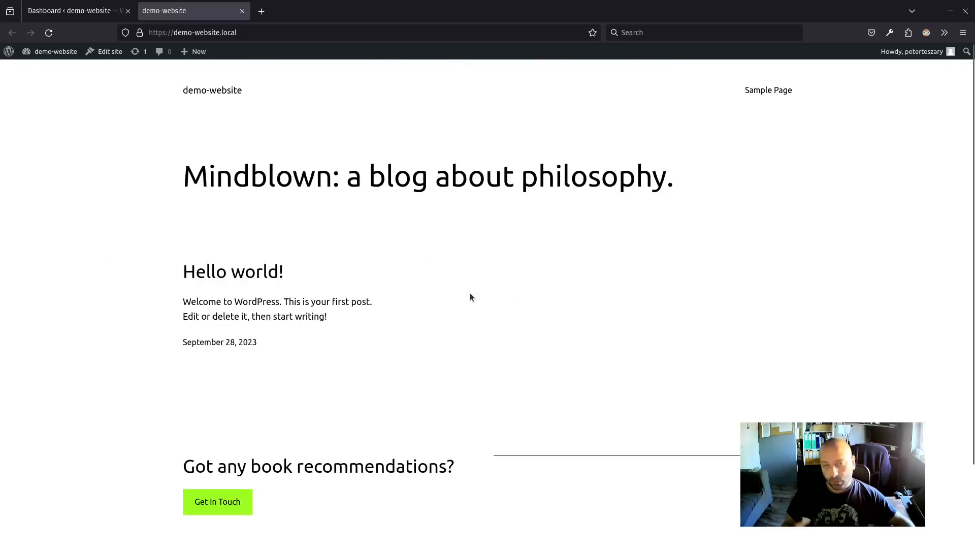
# - Return to the admin dashboard and review the core, plugin and theme sections of the WordPress Updates page
pyautogui.click(47, 4)
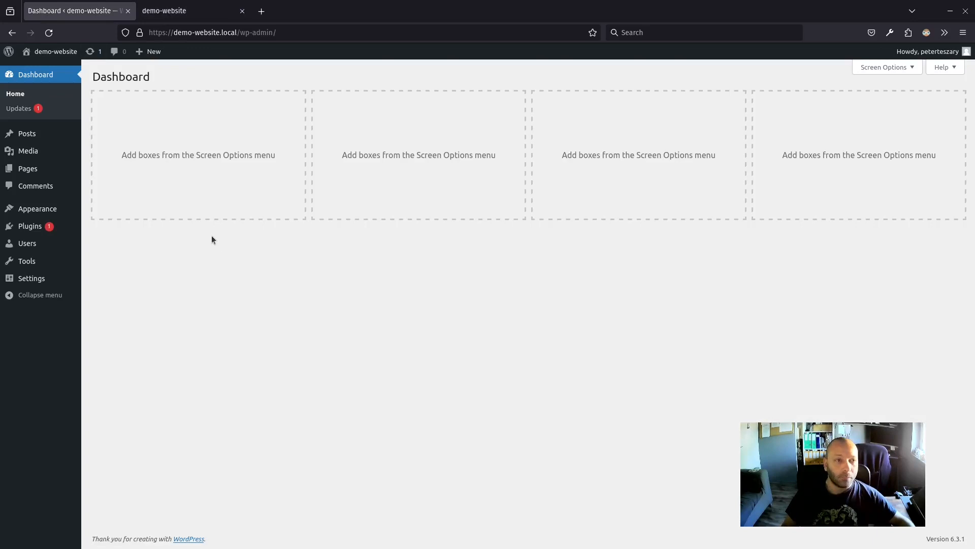
pyautogui.click(20, 102)
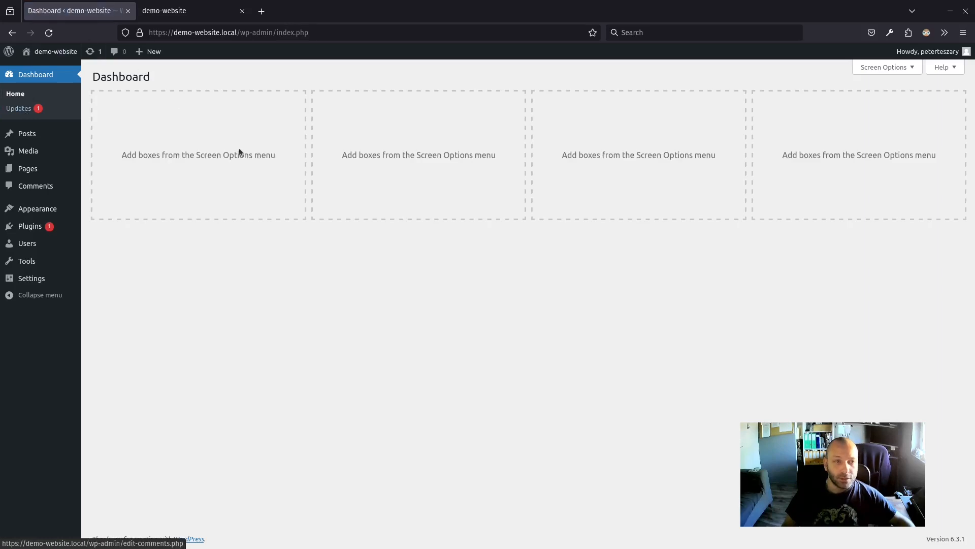
pyautogui.click(28, 111)
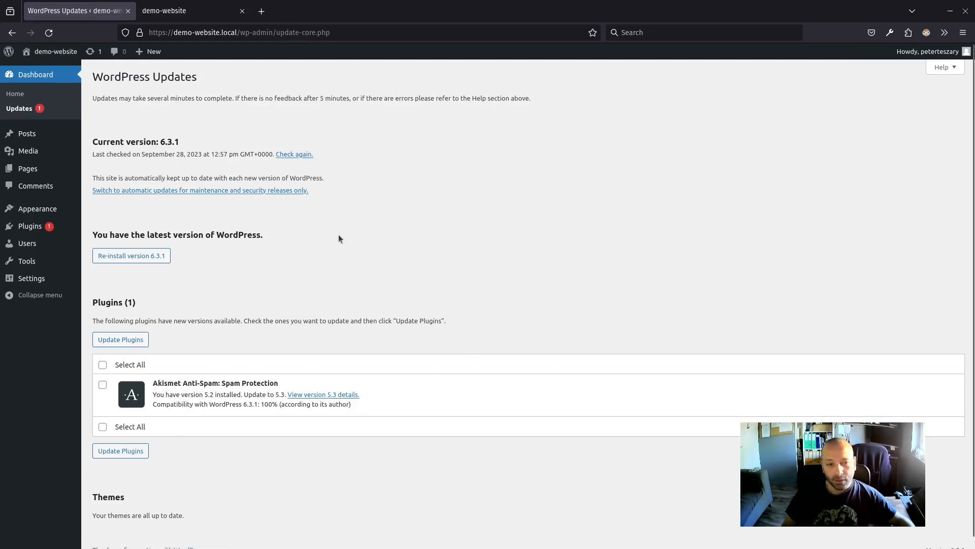
pyautogui.scroll(-1, 374, 293)
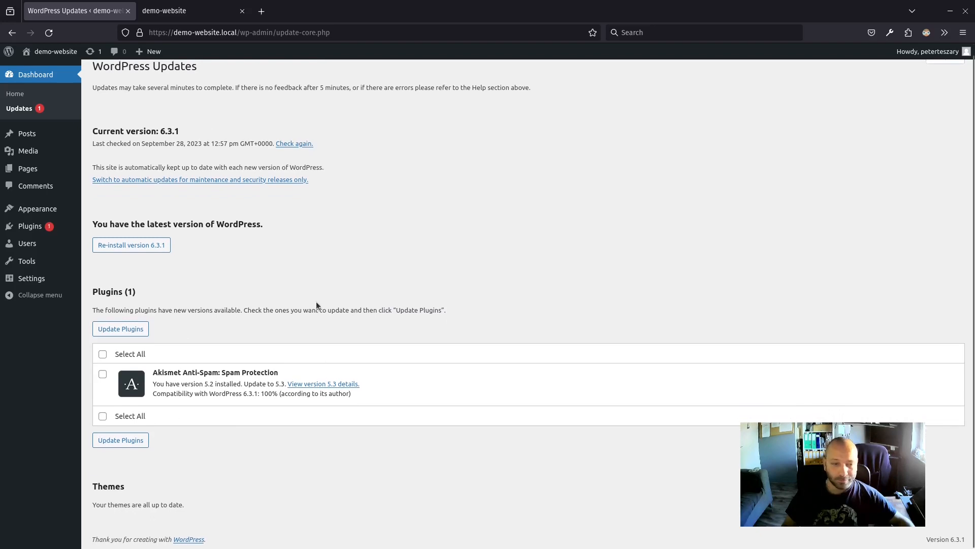
pyautogui.scroll(1, 316, 301)
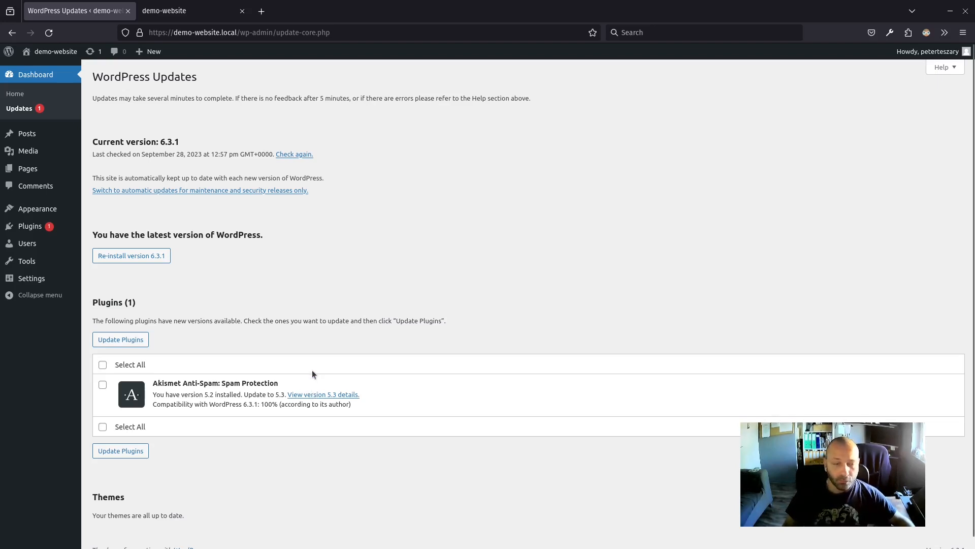
# - Open the "Hello world!" post from the posts list in a new tab for editing and dismiss the block editor's welcome guide
pyautogui.click(28, 133)
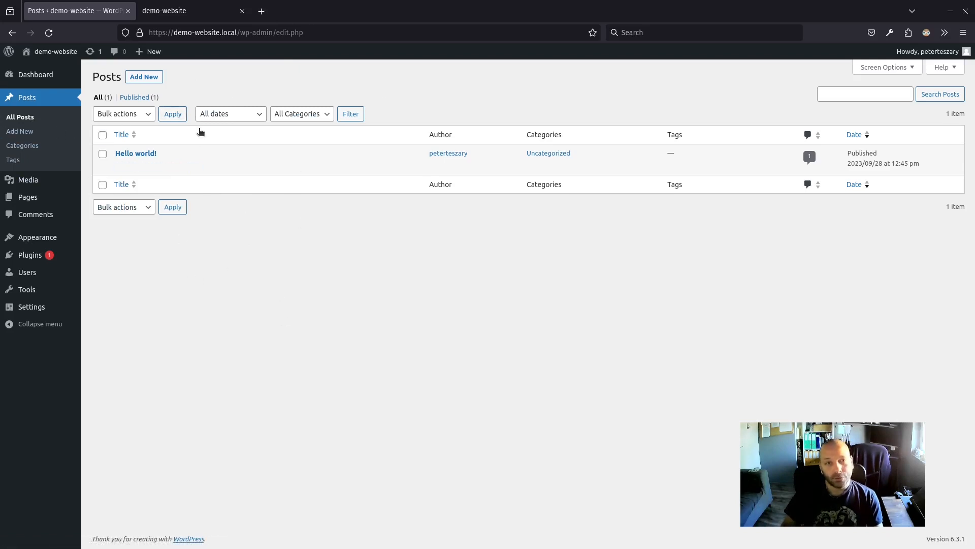
pyautogui.rightClick(134, 157)
pyautogui.click(153, 162)
pyautogui.click(173, 12)
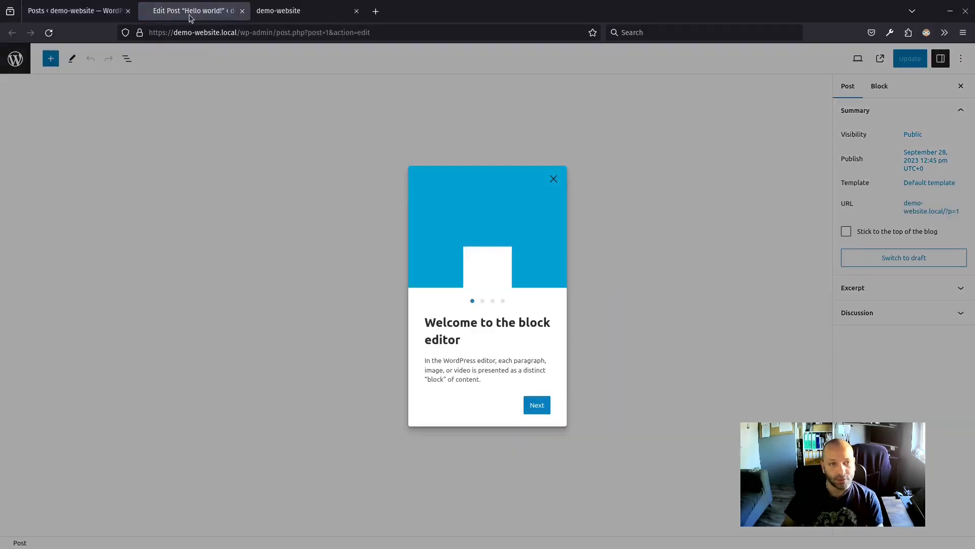
pyautogui.click(554, 179)
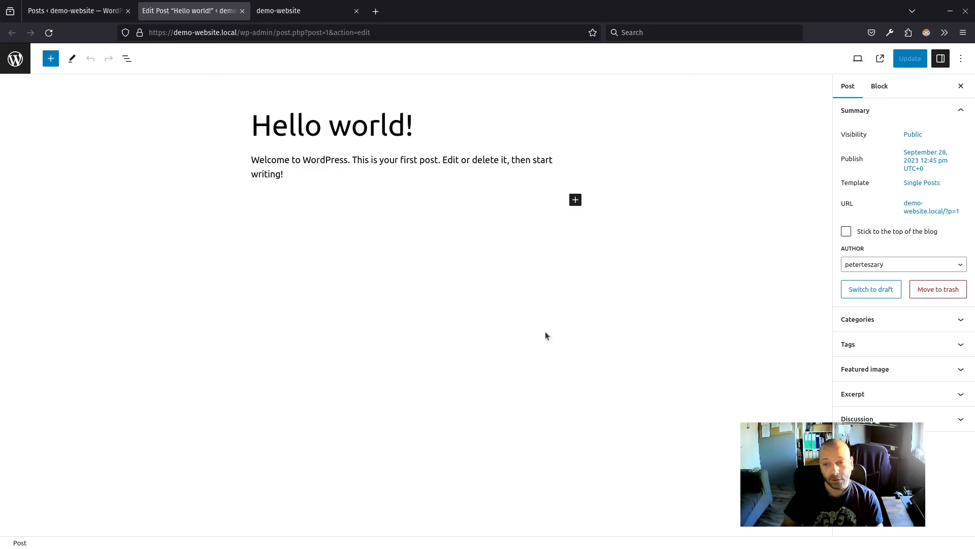
# - Leave the post editor for the posts list, view the site's front page tab and return to the original posts list tab
pyautogui.click(16, 61)
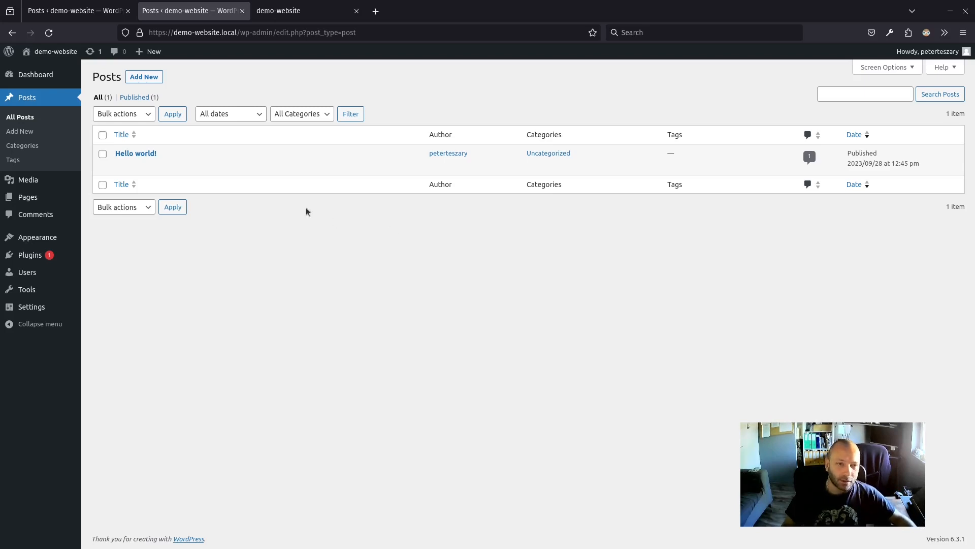
pyautogui.click(293, 10)
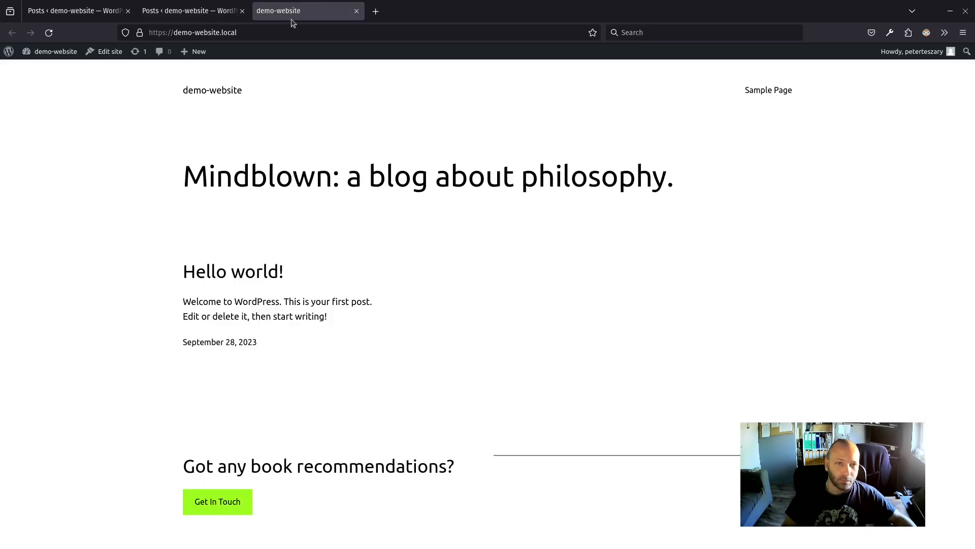
pyautogui.click(175, 6)
pyautogui.click(80, 6)
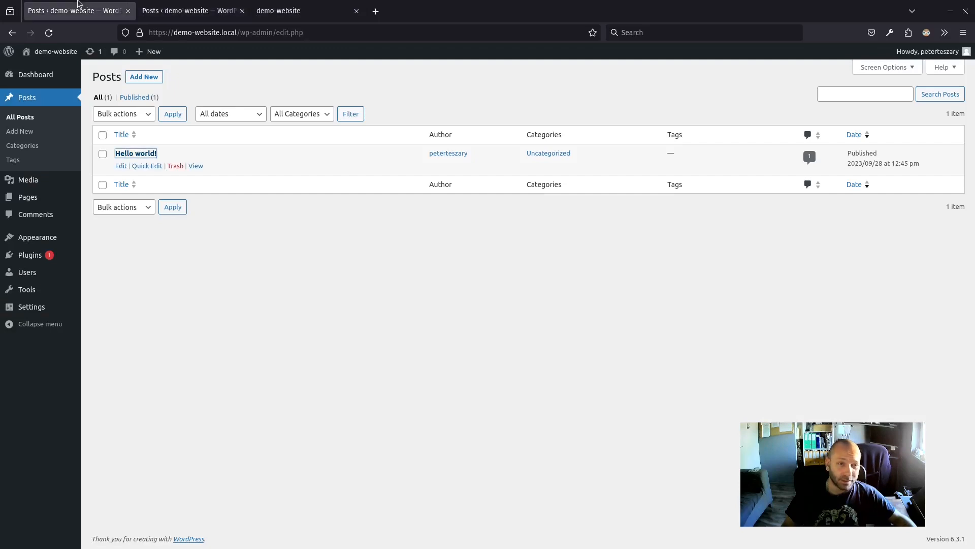
pyautogui.rightClick(123, 155)
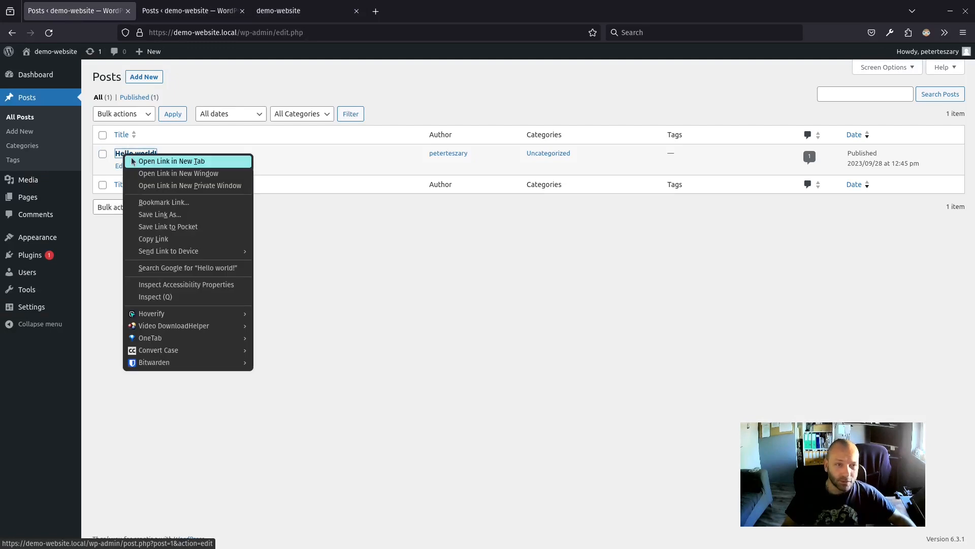
pyautogui.click(476, 227)
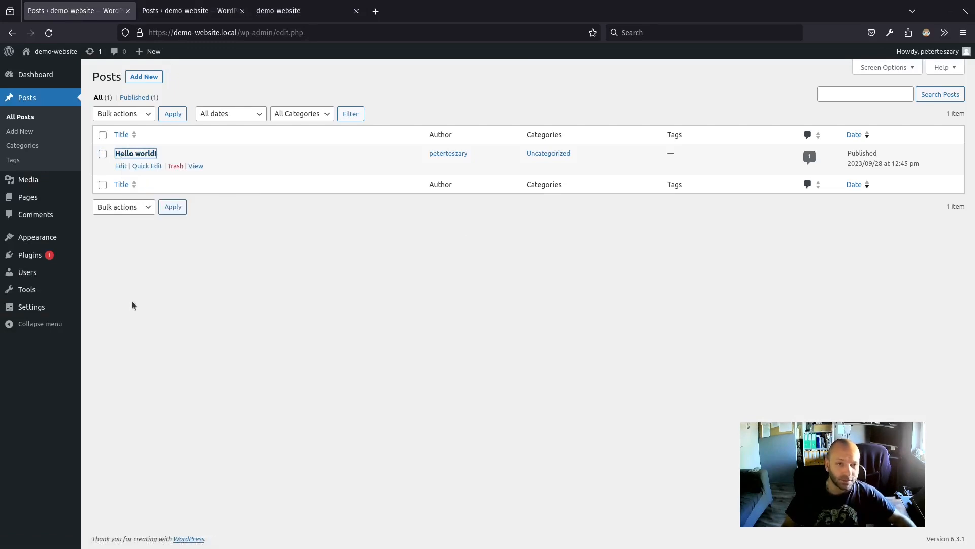
# - Open the "Hello world!" post for editing in a new browser tab, look it over and return to the posts list
pyautogui.rightClick(151, 154)
pyautogui.click(173, 157)
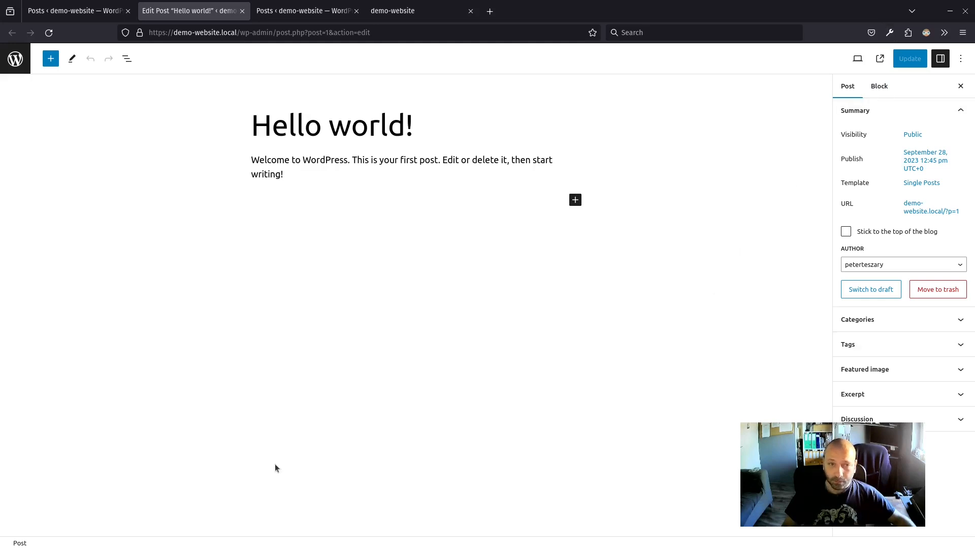
pyautogui.click(77, 9)
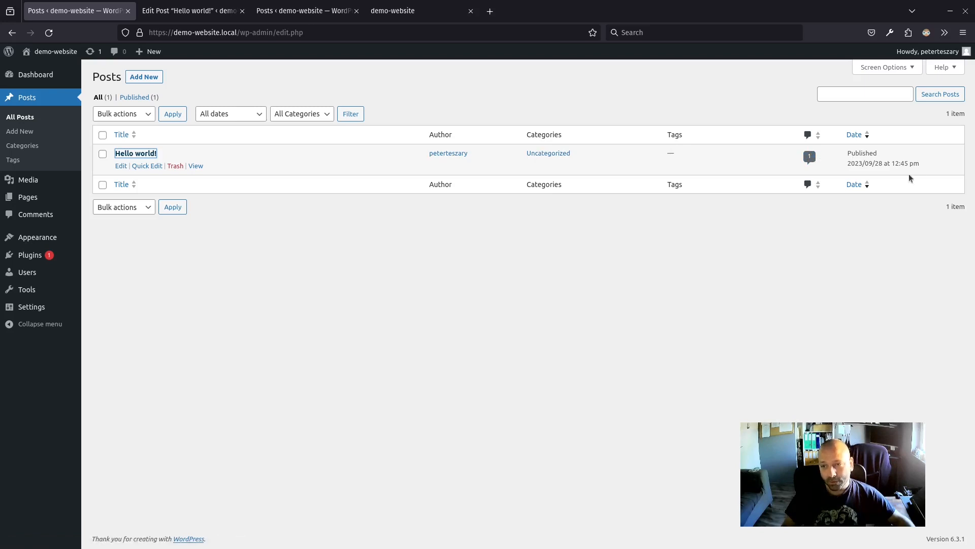
# - Select the "Hello world!" post and review the available bulk actions without applying one
pyautogui.click(103, 154)
pyautogui.click(135, 114)
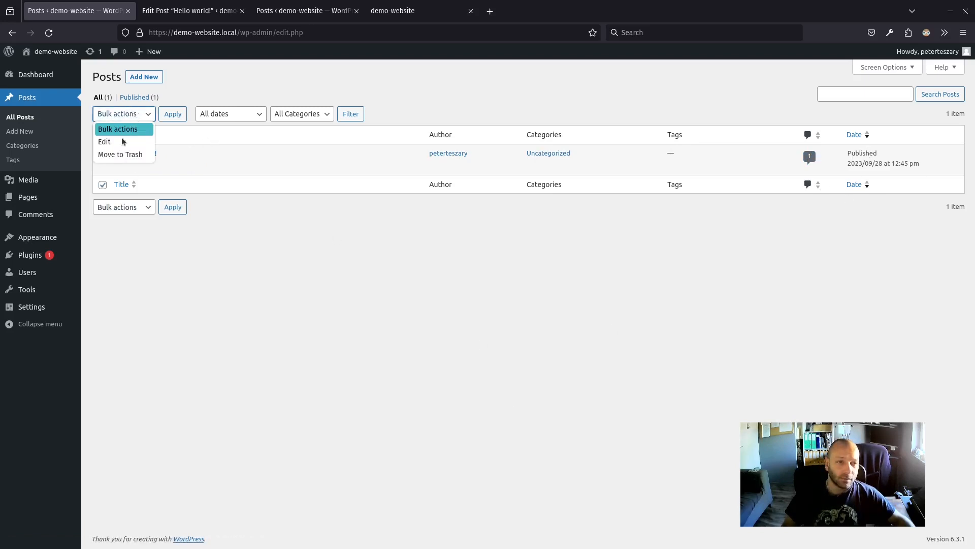
pyautogui.click(329, 327)
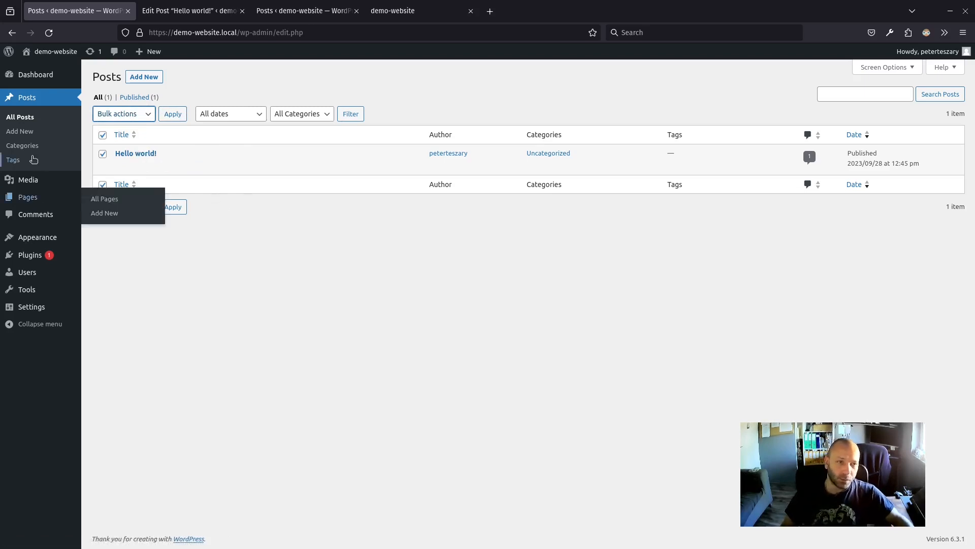
# - Create a new post titled "Hello World 2" with the paragraph "mergpowmrgopwemgporewmgrew"
pyautogui.click(20, 133)
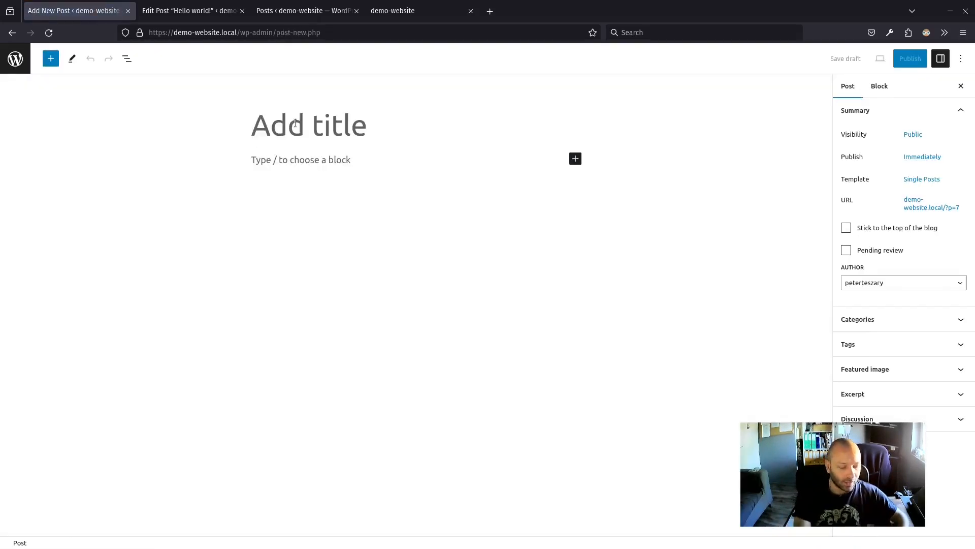
pyautogui.write('Hello Wordl')
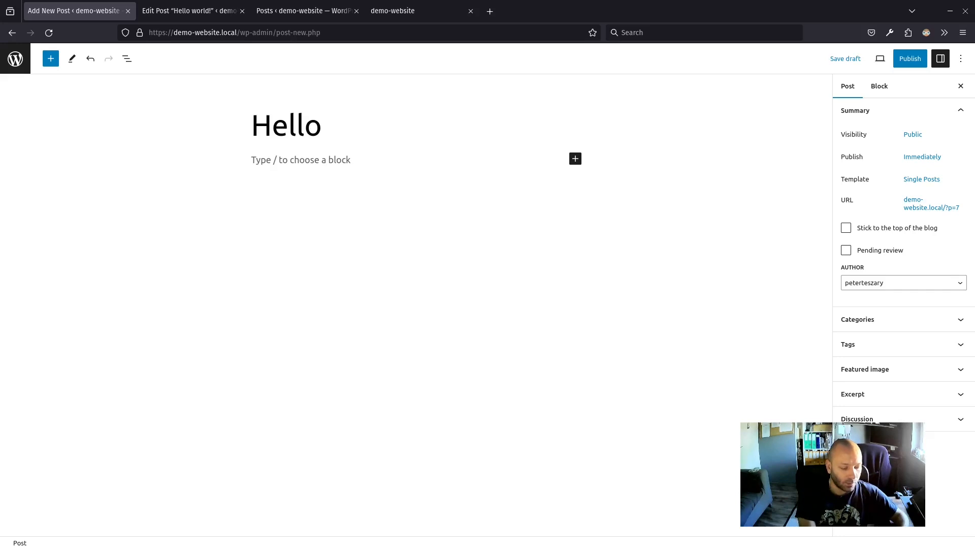
pyautogui.press('BackSpace')
pyautogui.press('BackSpace')
pyautogui.press('BackSpace')
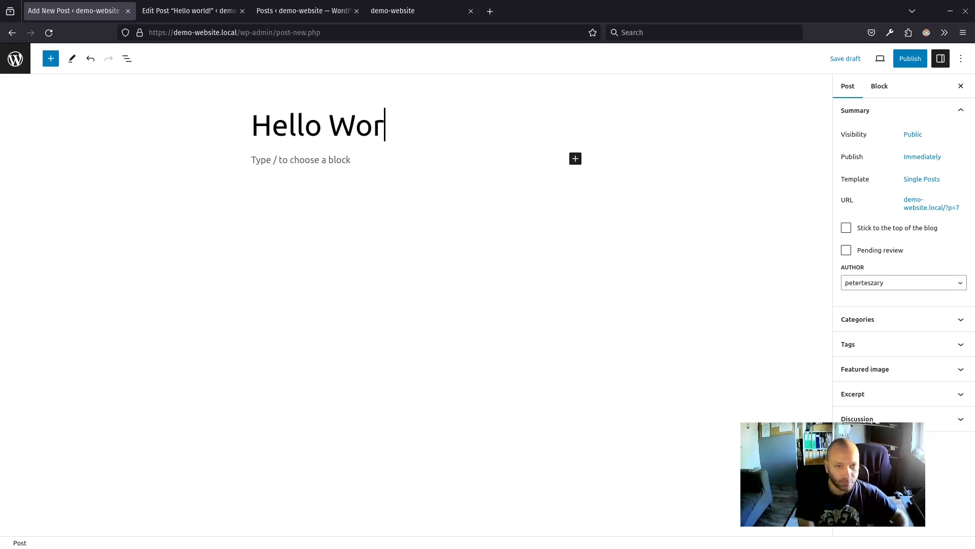
pyautogui.write('ld 2')
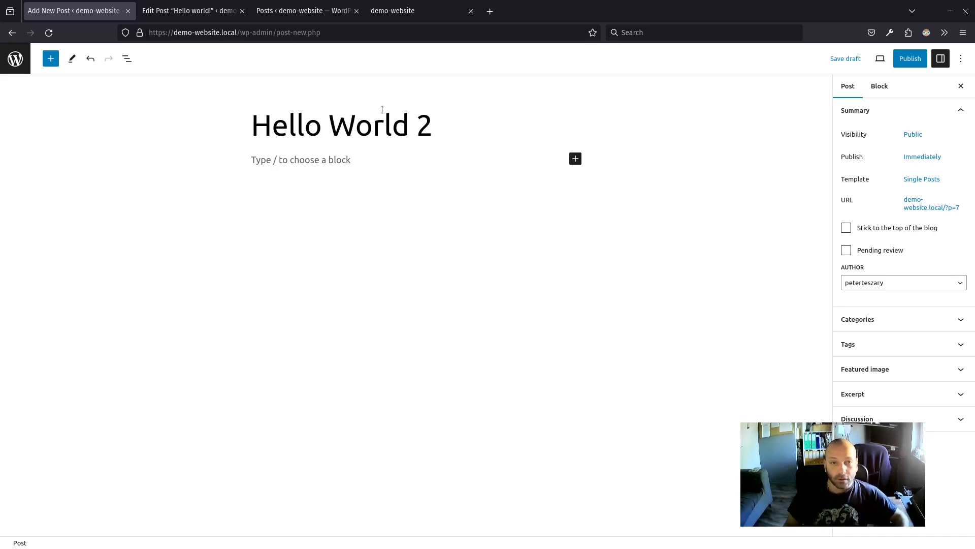
pyautogui.click(396, 159)
pyautogui.write('me')
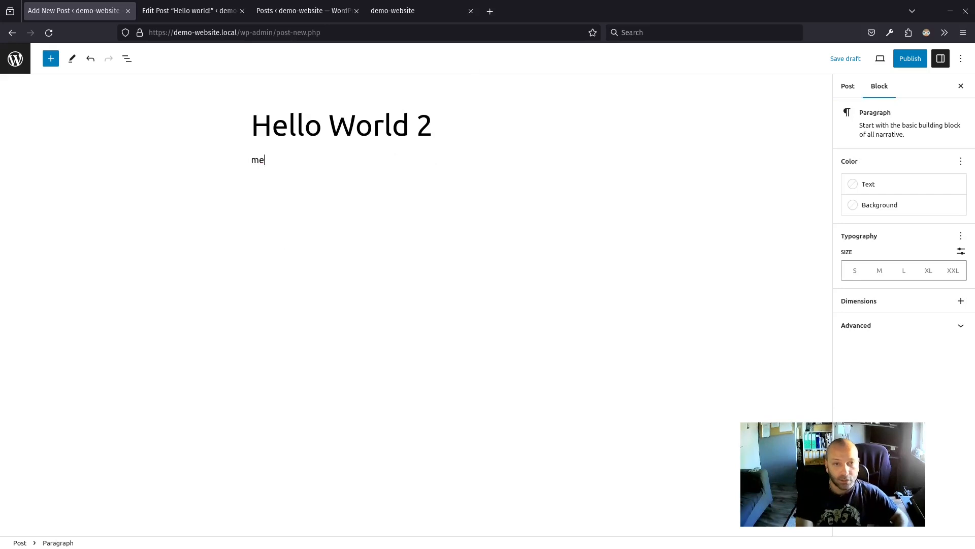
pyautogui.write('rgpowmrgopwemgporewmgrew')
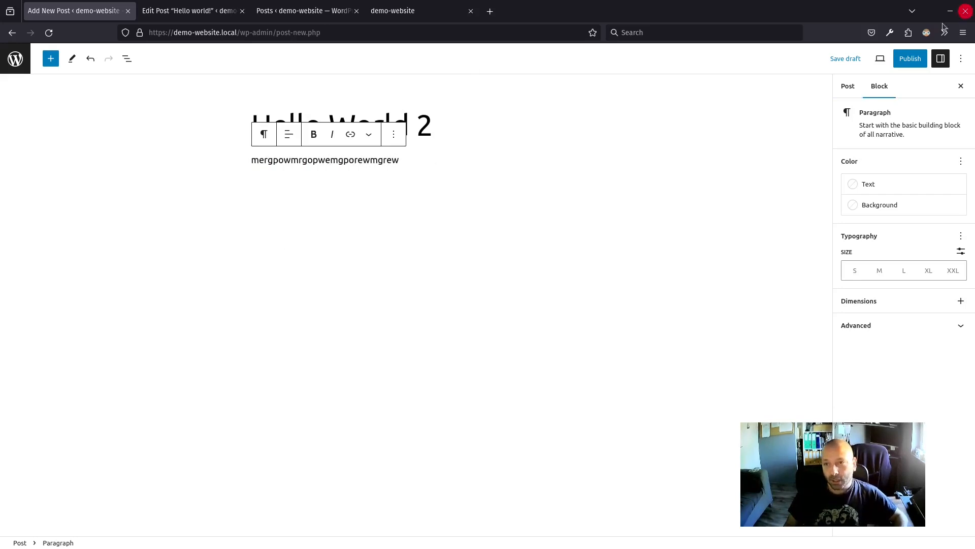
# - Publish the "Hello World 2" post with public visibility and return to the posts list
pyautogui.click(911, 58)
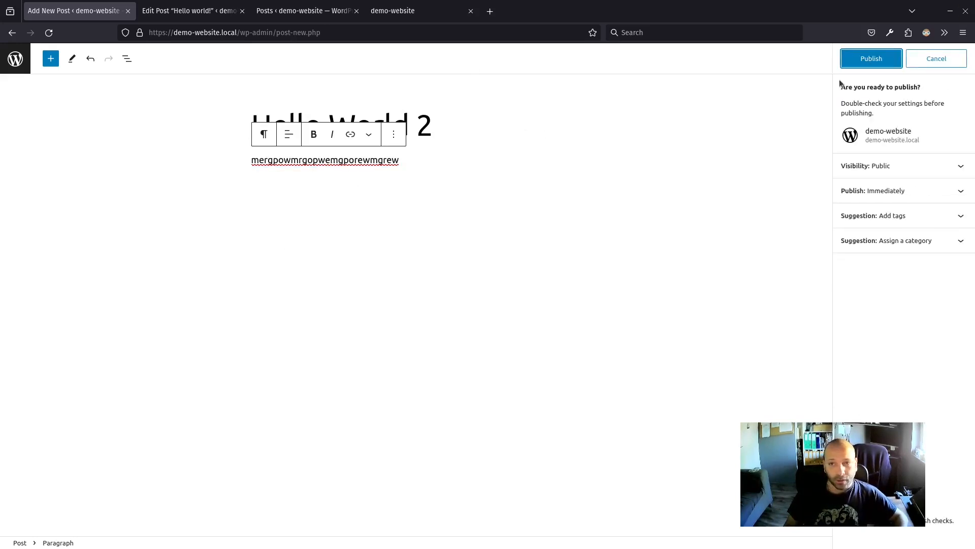
pyautogui.click(871, 59)
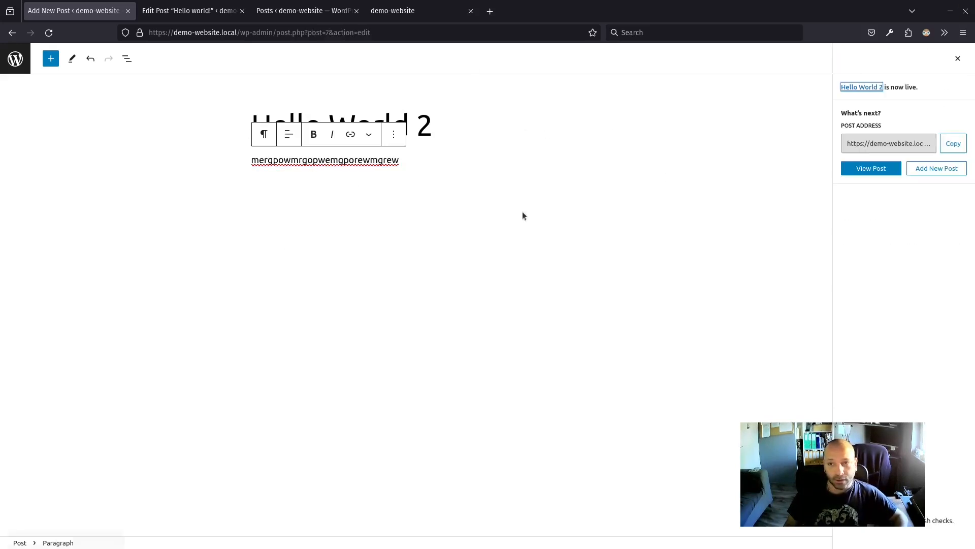
pyautogui.click(898, 142)
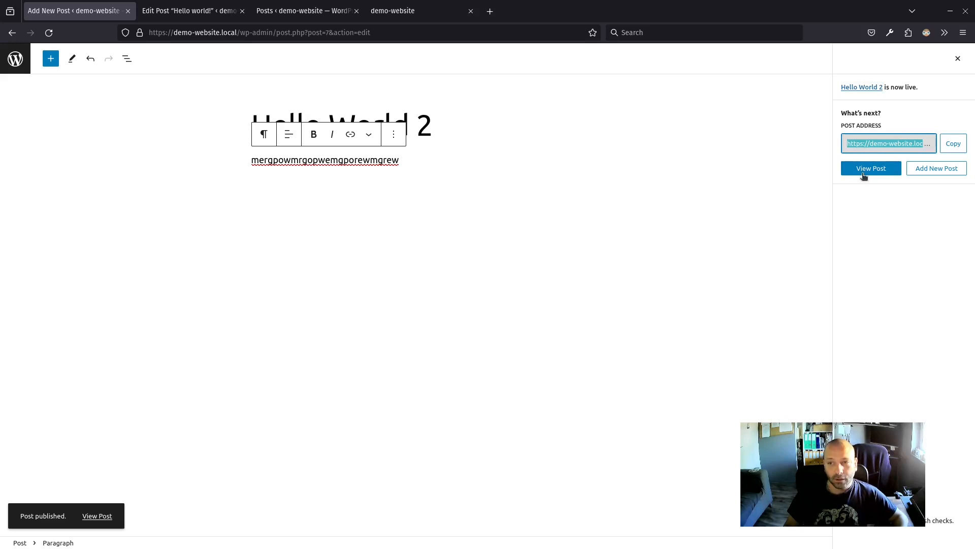
pyautogui.click(25, 57)
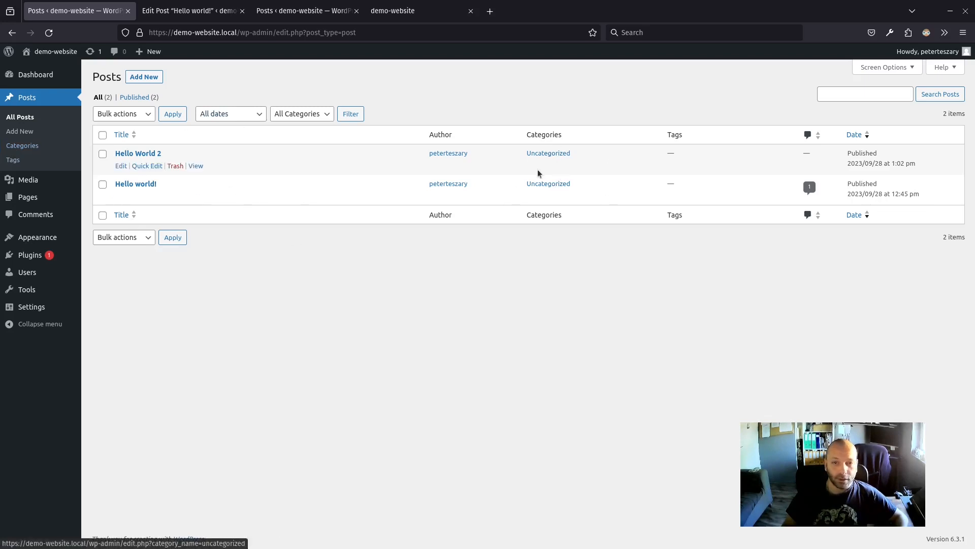
# - Add a new post category named "Post" with no parent category
pyautogui.click(54, 153)
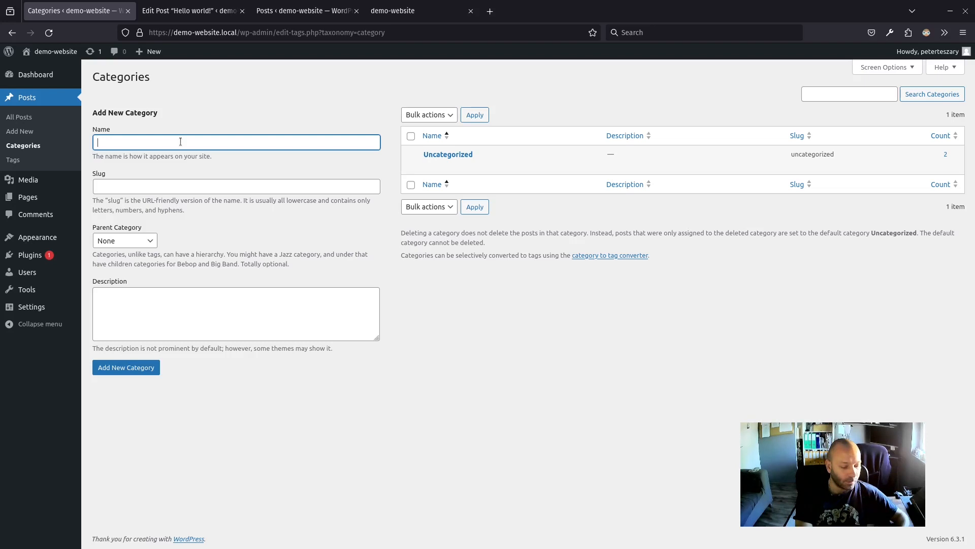
pyautogui.write('Post')
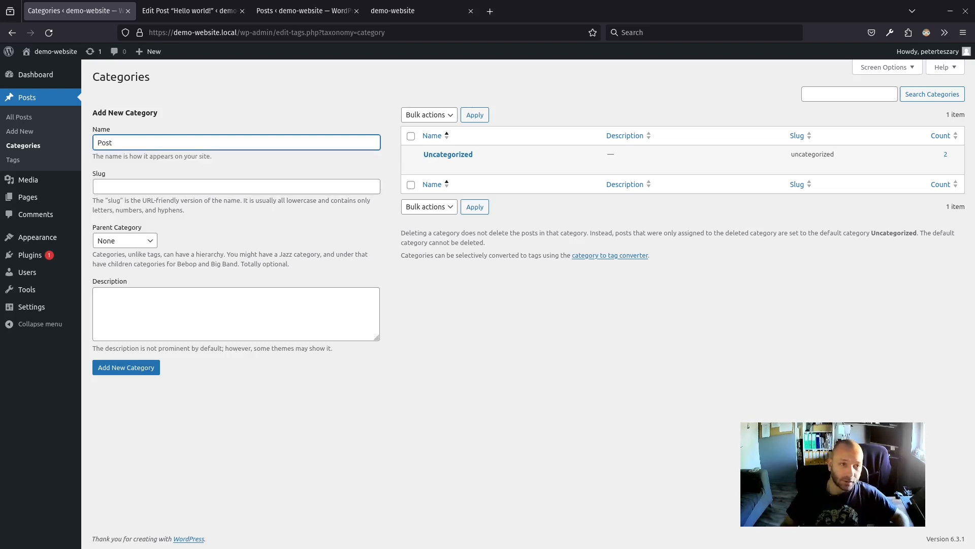
pyautogui.press('BackSpace')
pyautogui.press('BackSpace')
pyautogui.press('BackSpace')
pyautogui.press('BackSpace')
pyautogui.write('Post')
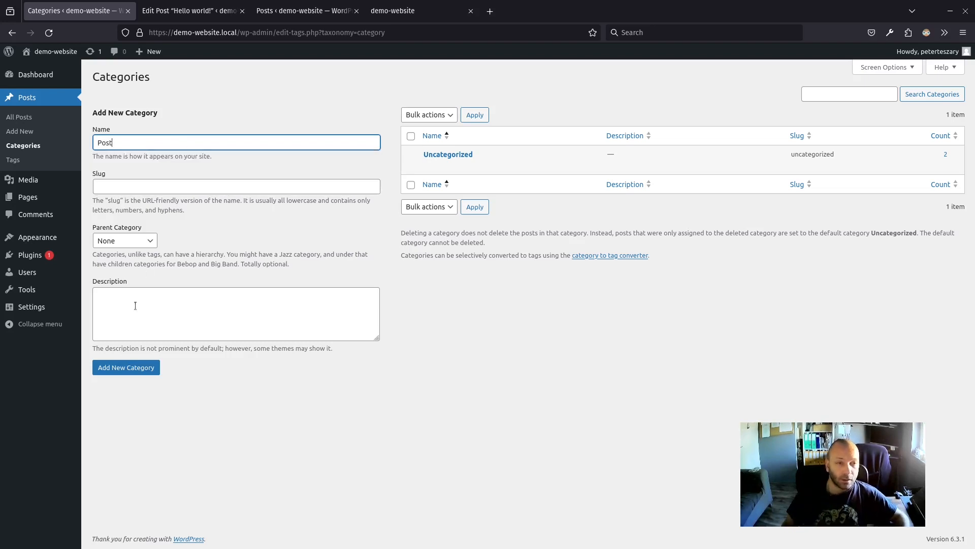
pyautogui.click(148, 370)
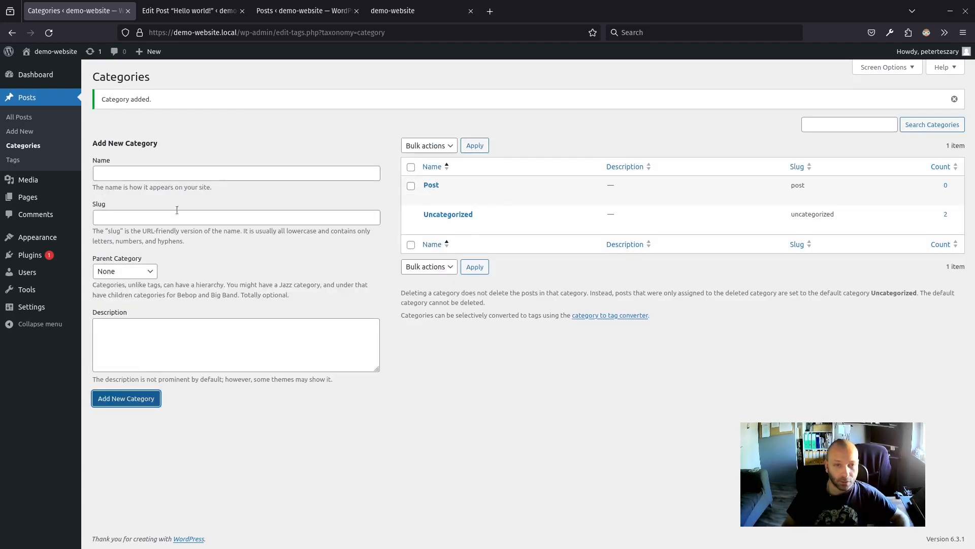
# - Quick-edit the "Hello World 2" post to assign the Post category in place of Uncategorized, and save the update
pyautogui.click(23, 118)
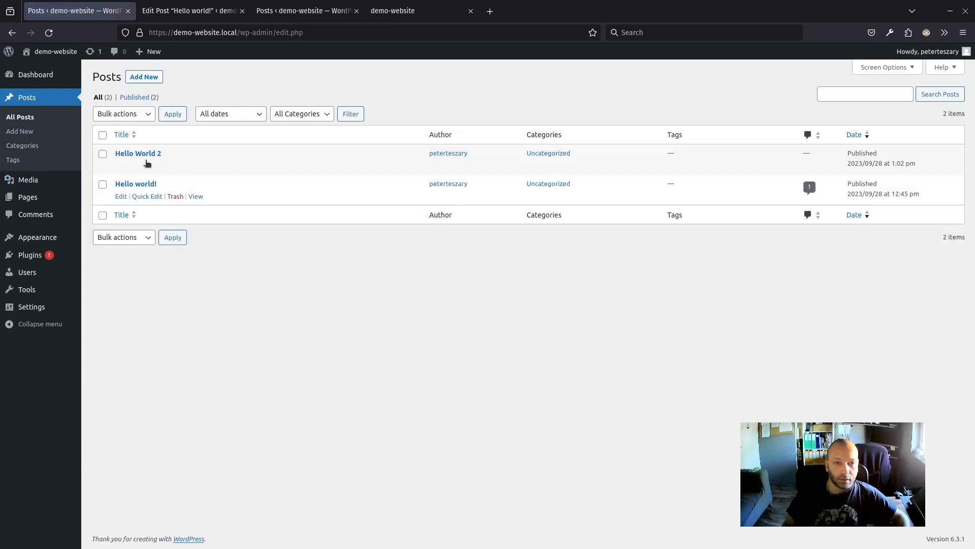
pyautogui.click(144, 166)
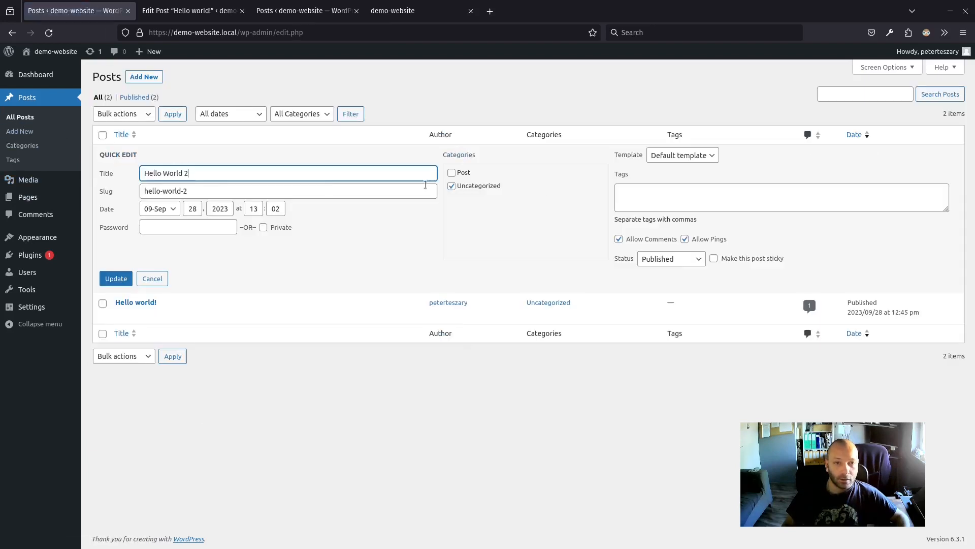
pyautogui.click(452, 172)
pyautogui.click(452, 186)
pyautogui.click(125, 280)
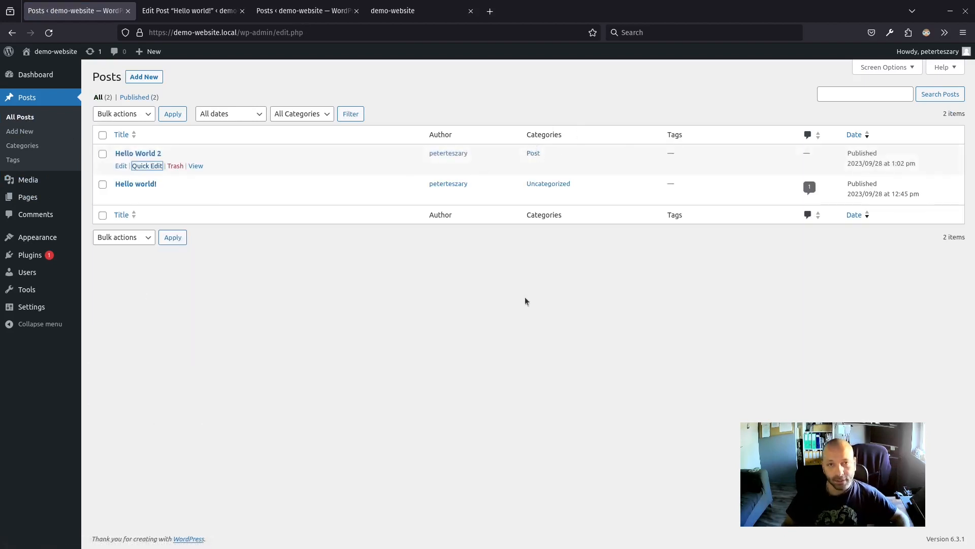
# - Add a new post tag named "Hello World"
pyautogui.click(13, 159)
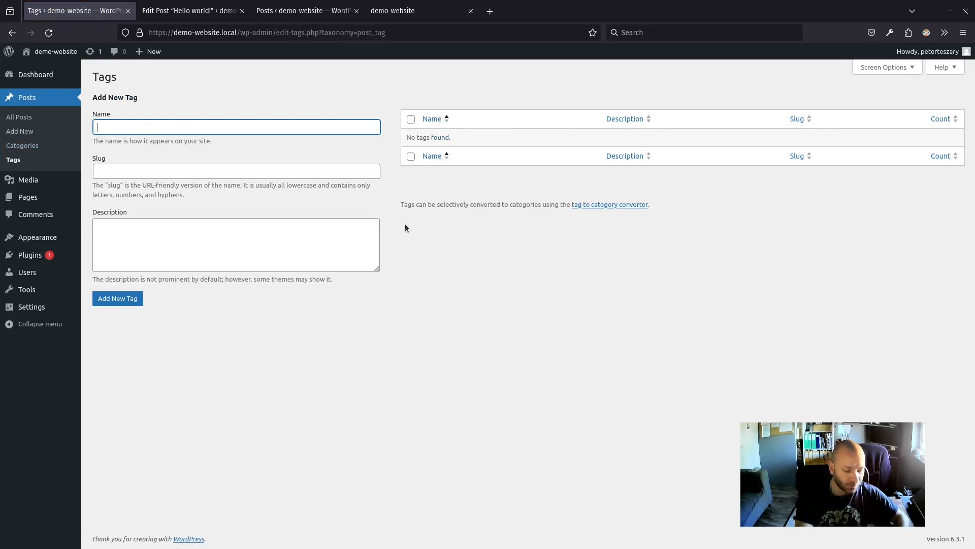
pyautogui.write('H')
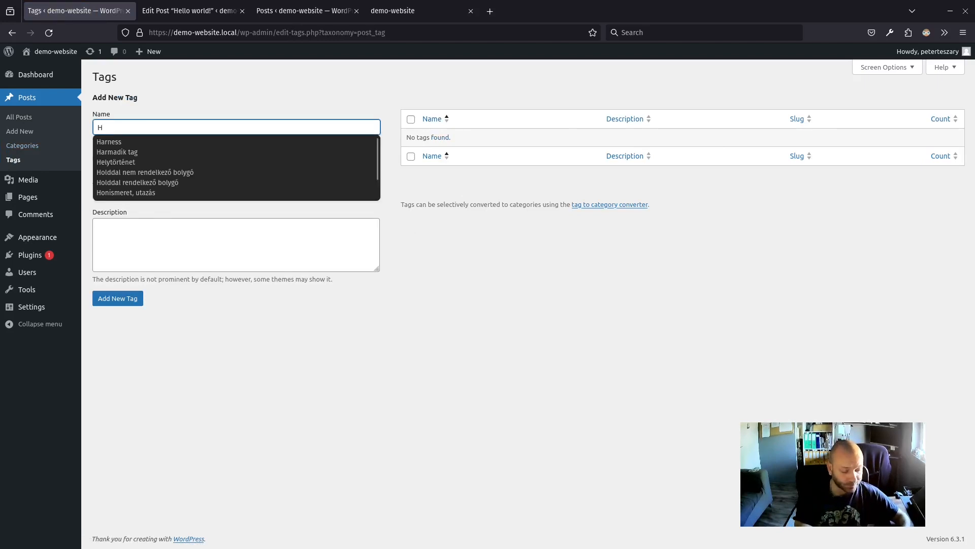
pyautogui.write('ello World')
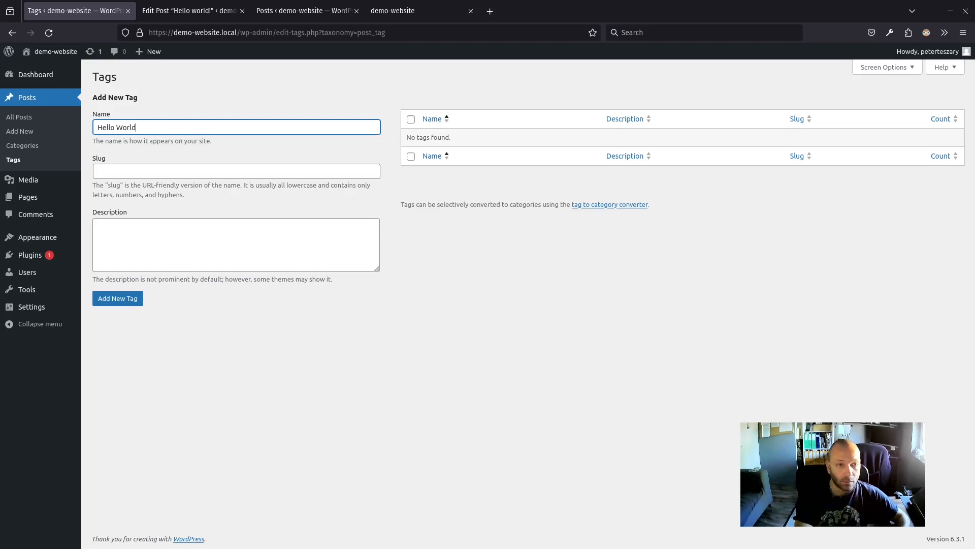
pyautogui.click(117, 299)
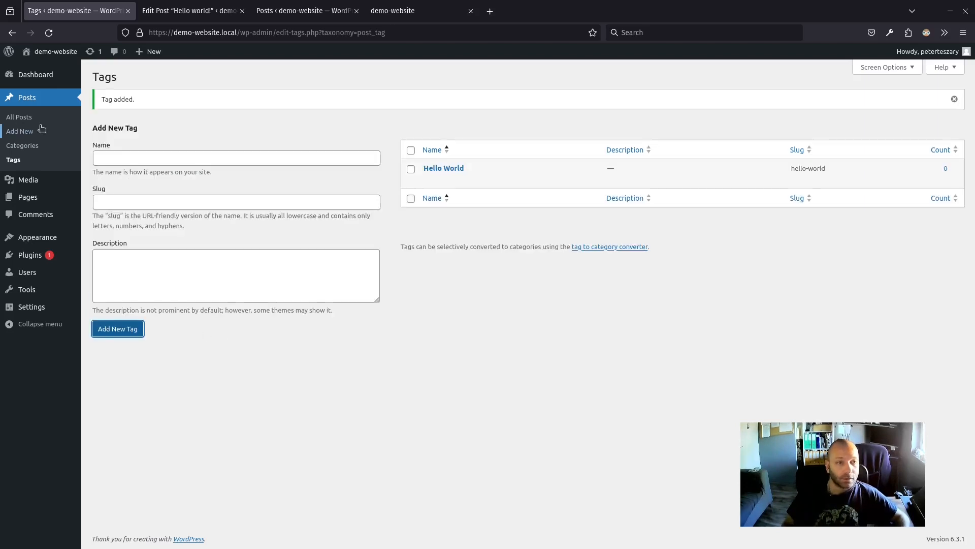
# - Quick-edit the "Hello World 2" post to give it the existing "Hello World" tag, and save the update
pyautogui.click(24, 118)
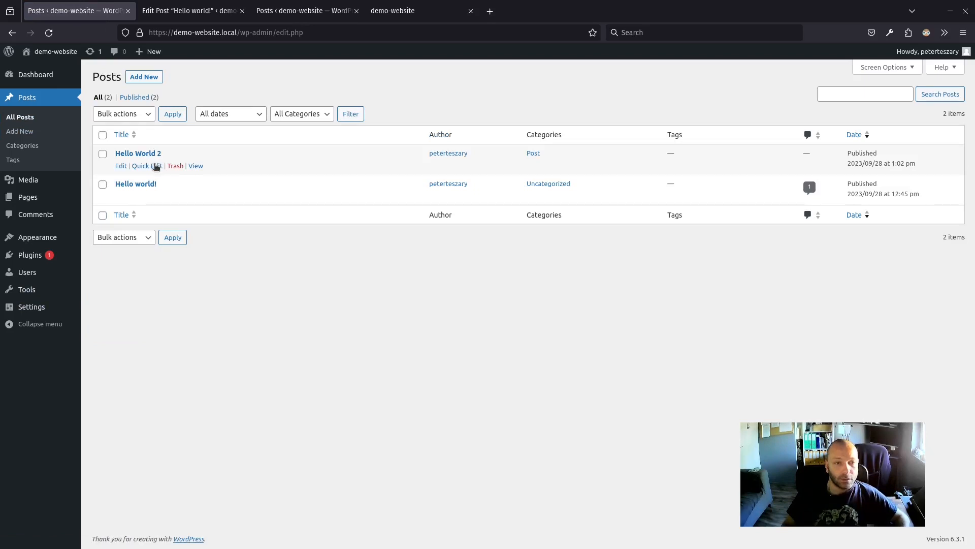
pyautogui.click(156, 167)
pyautogui.click(696, 200)
pyautogui.write('ta')
pyautogui.press('BackSpace')
pyautogui.press('BackSpace')
pyautogui.write('hello')
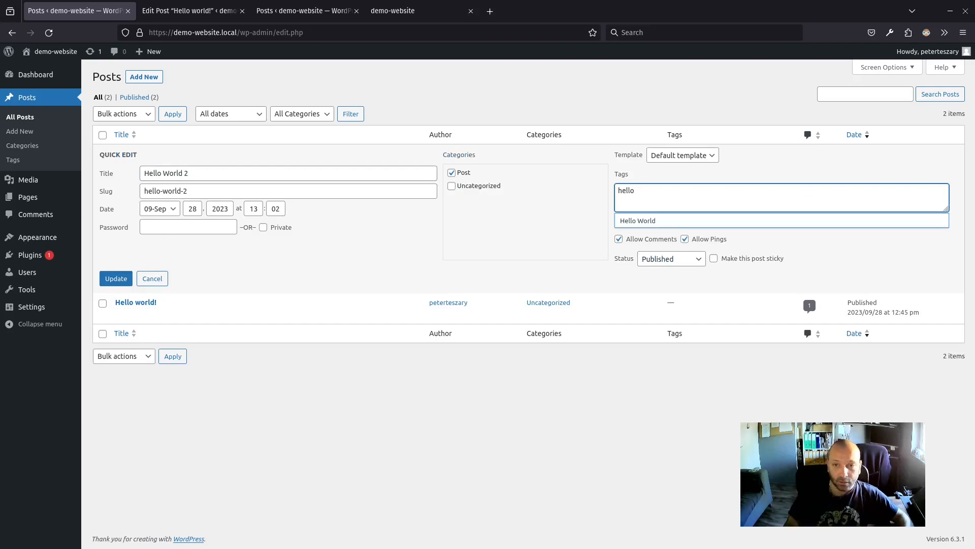
pyautogui.click(675, 220)
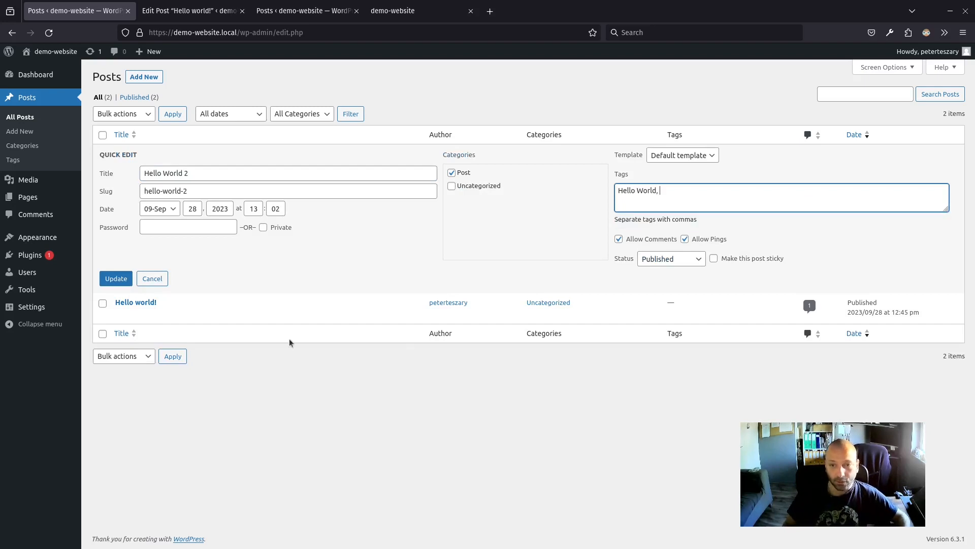
pyautogui.click(122, 280)
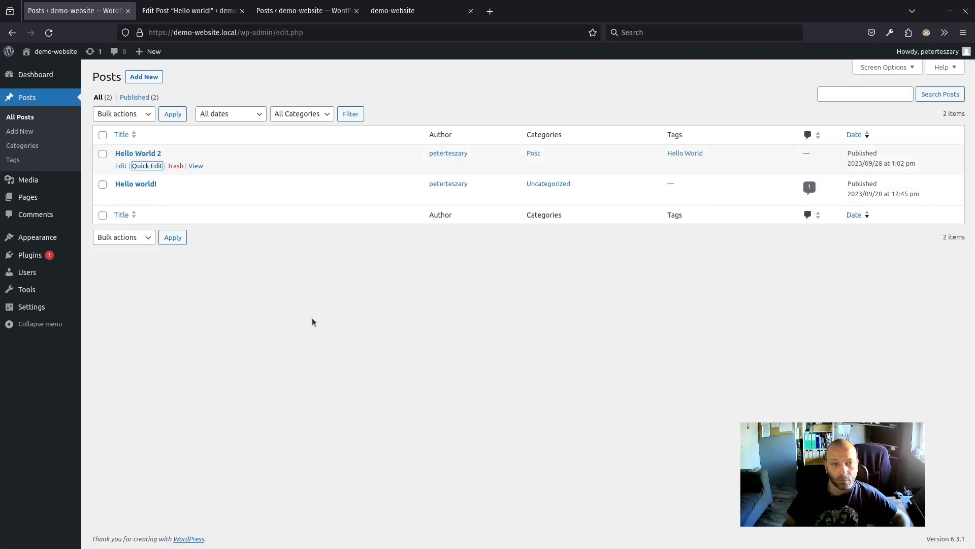
# - Open the media library and view it in grid mode and in list mode
pyautogui.moveTo(27, 177)
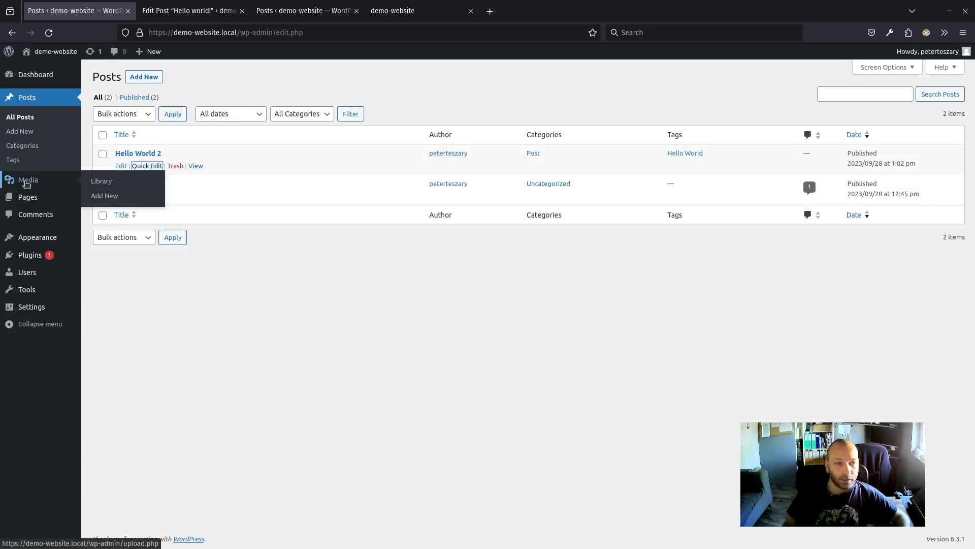
pyautogui.click(27, 182)
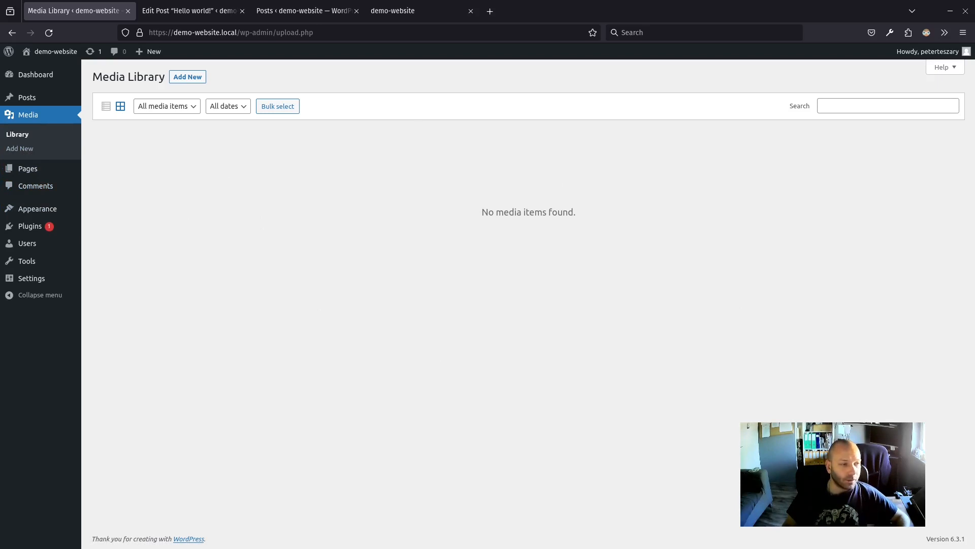
pyautogui.moveTo(1, 325); pyautogui.dragTo(1, 417)
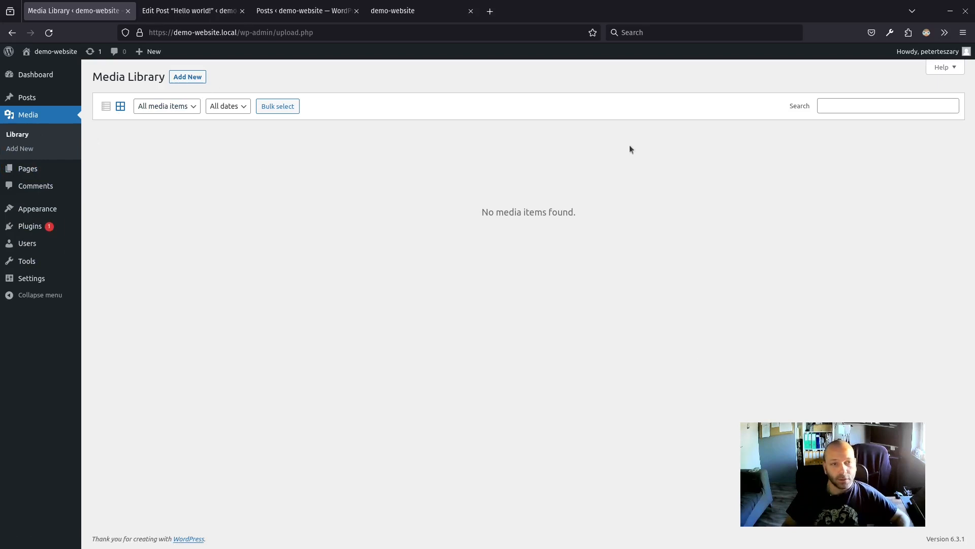
pyautogui.click(121, 108)
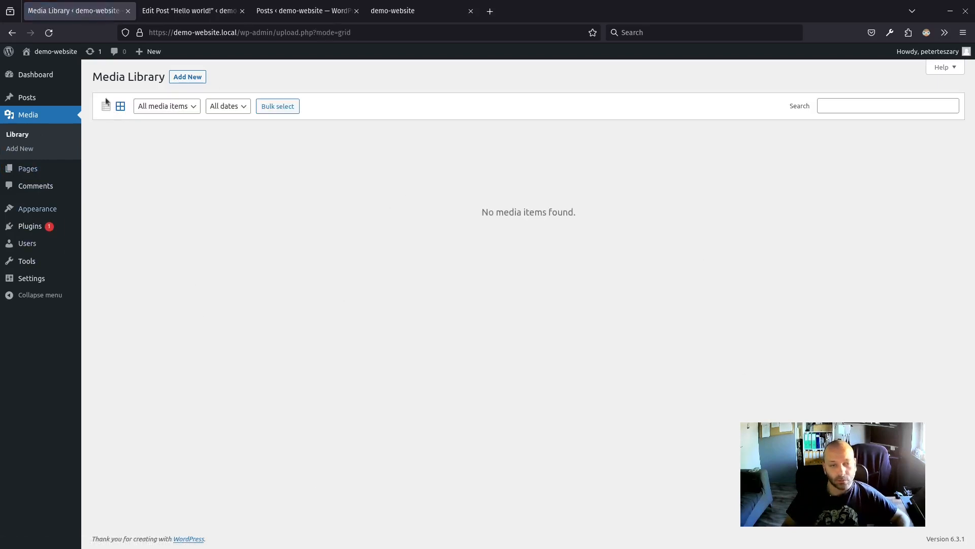
pyautogui.click(106, 107)
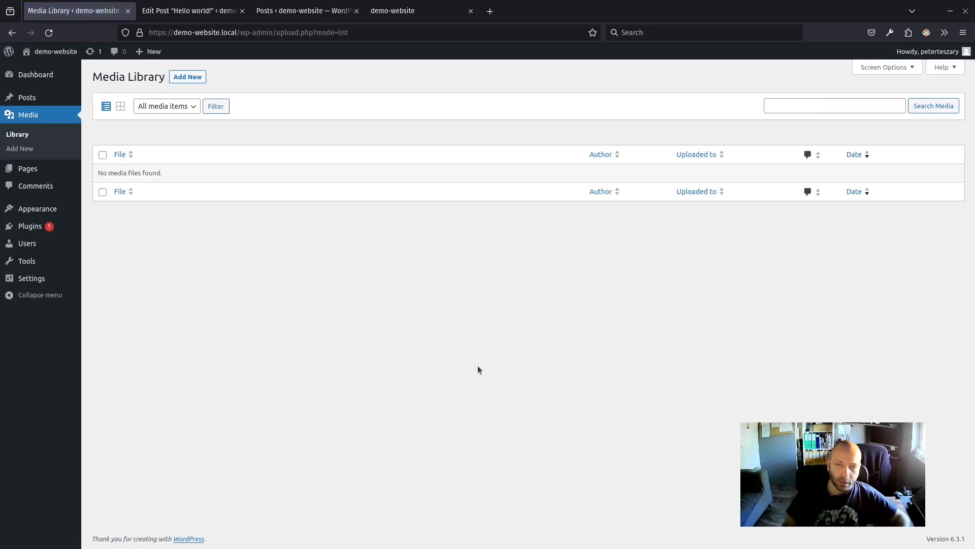
# - Create a new page titled "Home", publish it, and return to the pages list
pyautogui.moveTo(20, 175)
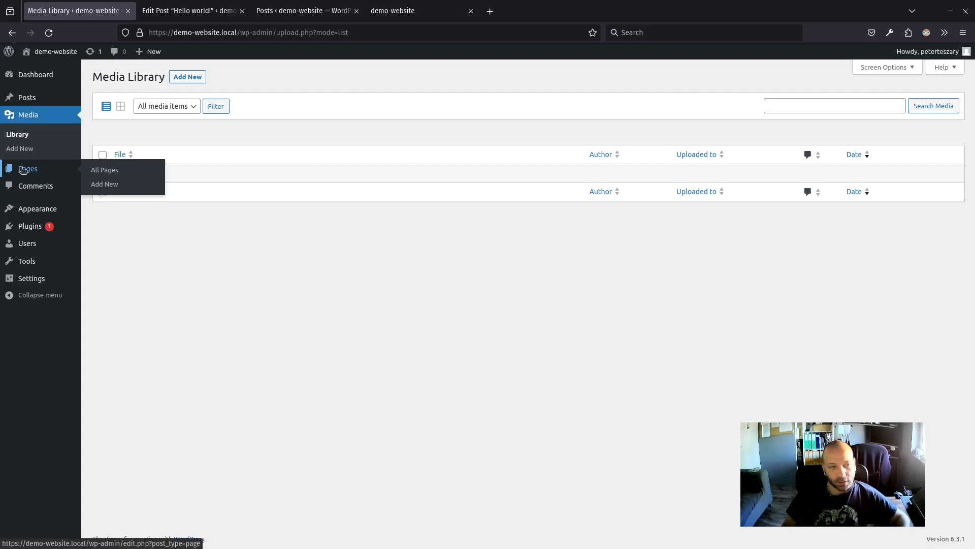
pyautogui.click(22, 170)
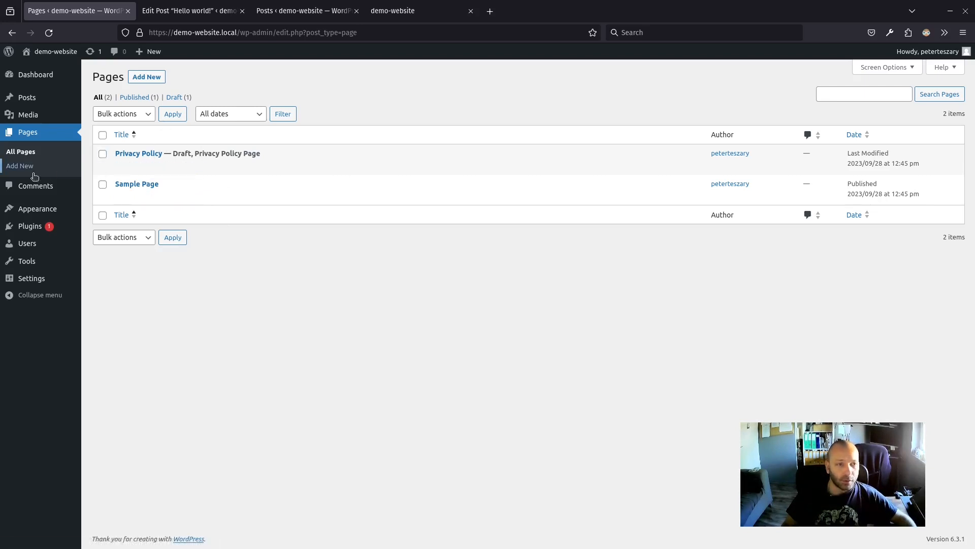
pyautogui.click(148, 78)
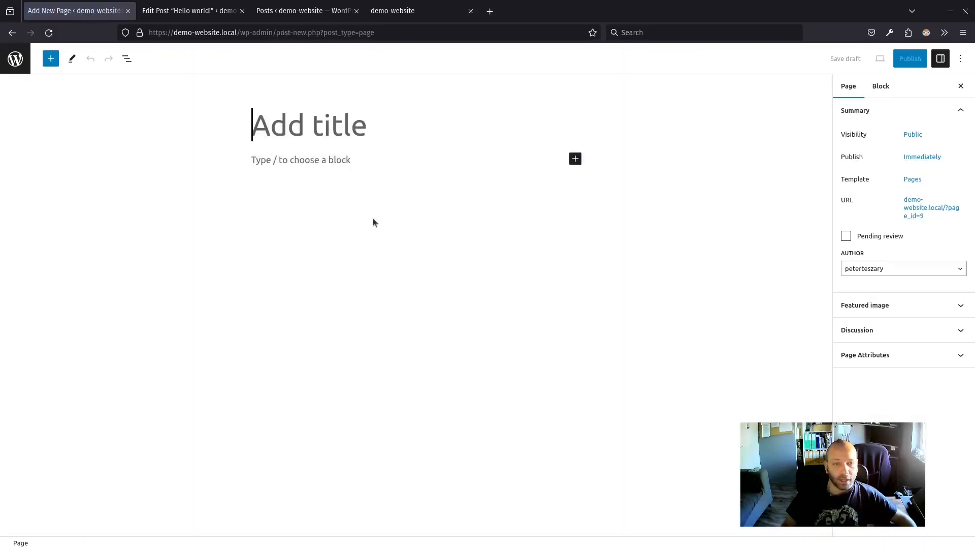
pyautogui.write('Home')
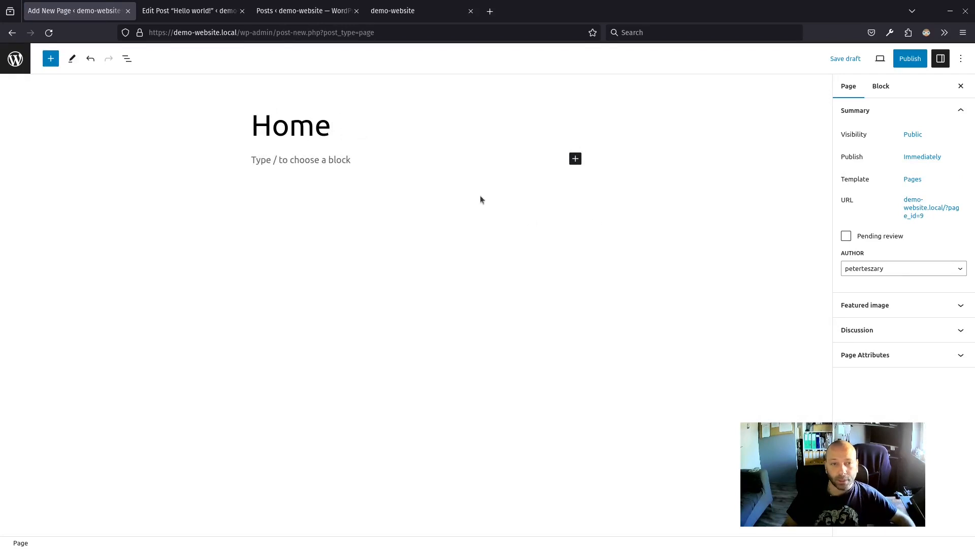
pyautogui.click(910, 59)
pyautogui.click(871, 58)
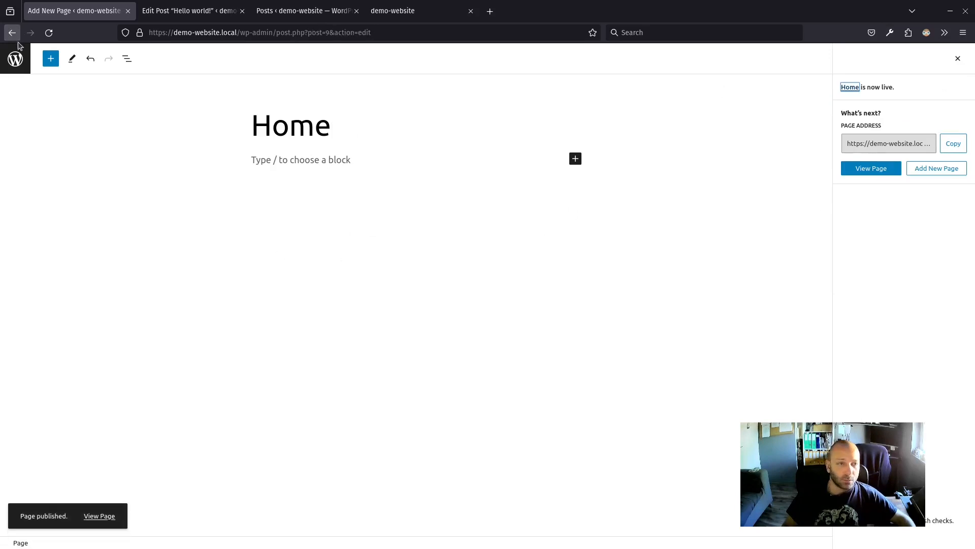
pyautogui.click(20, 57)
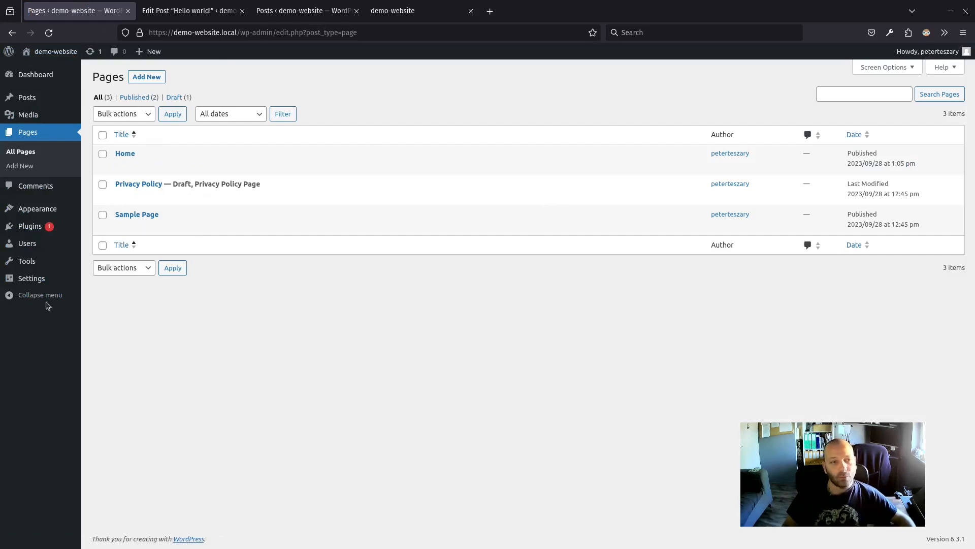
# - Open the comments list and close the leftover posts list and "Hello world!" post editor tabs
pyautogui.click(35, 186)
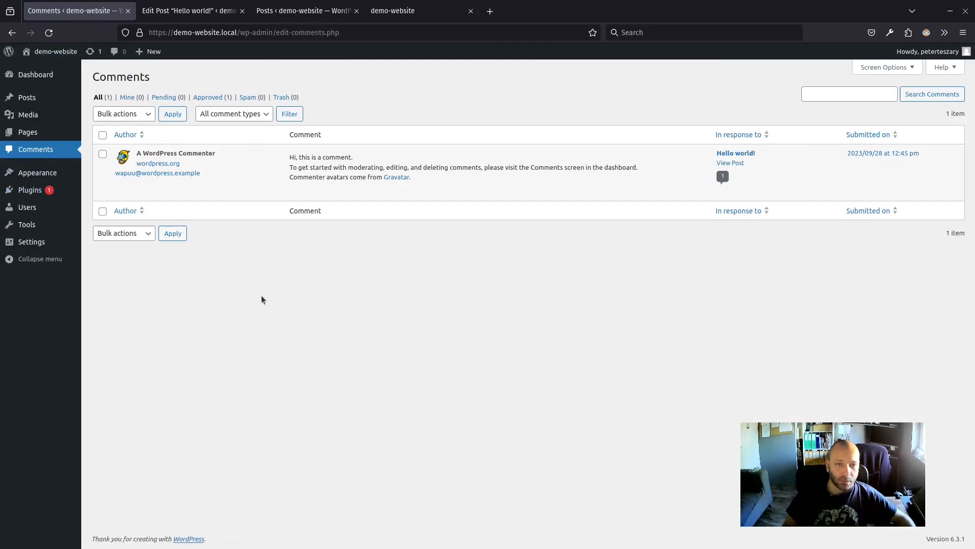
pyautogui.click(324, 5)
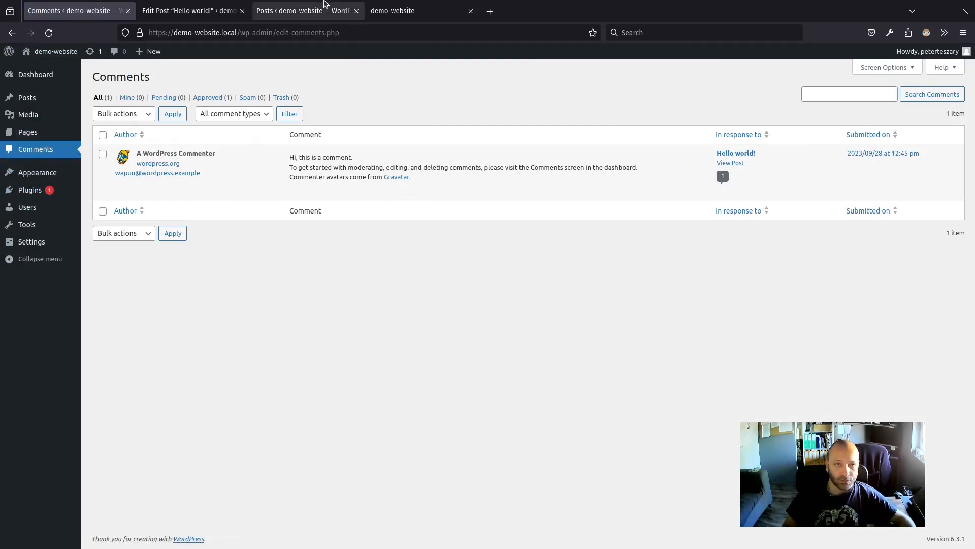
pyautogui.click(357, 11)
pyautogui.click(208, 20)
pyautogui.click(242, 11)
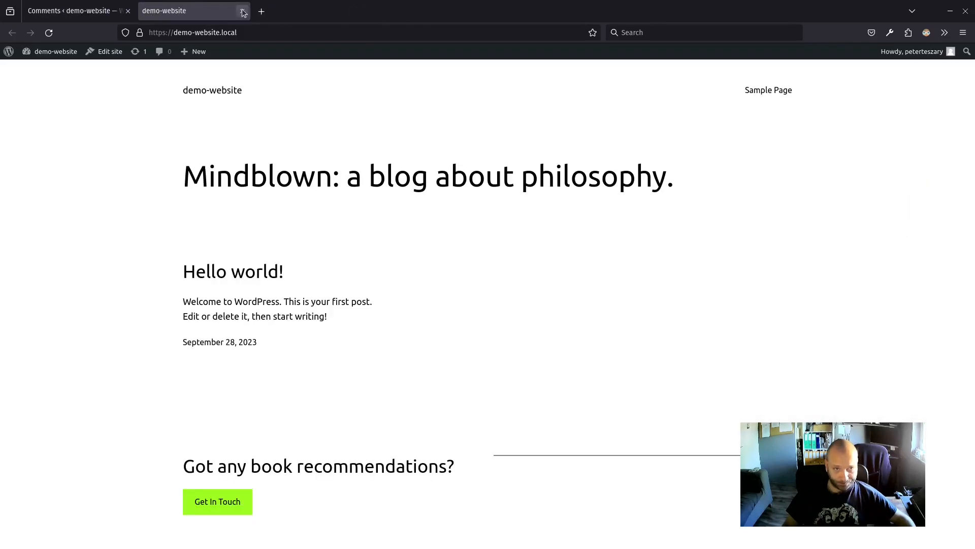
# - Reload the site's front page, open the "Hello World 2" post, and look through it down to the comment form
pyautogui.scroll(-2, 368, 233)
pyautogui.scroll(2, 368, 232)
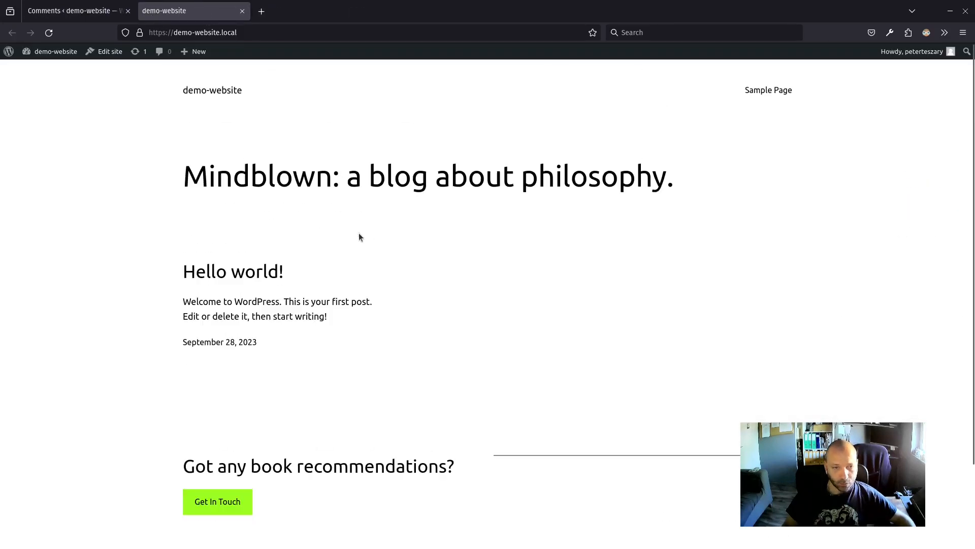
pyautogui.click(52, 35)
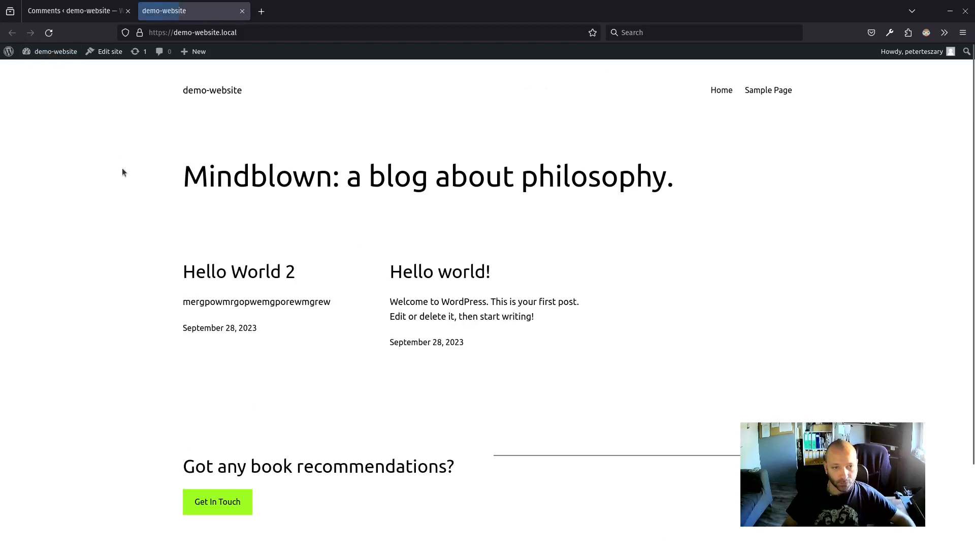
pyautogui.click(233, 272)
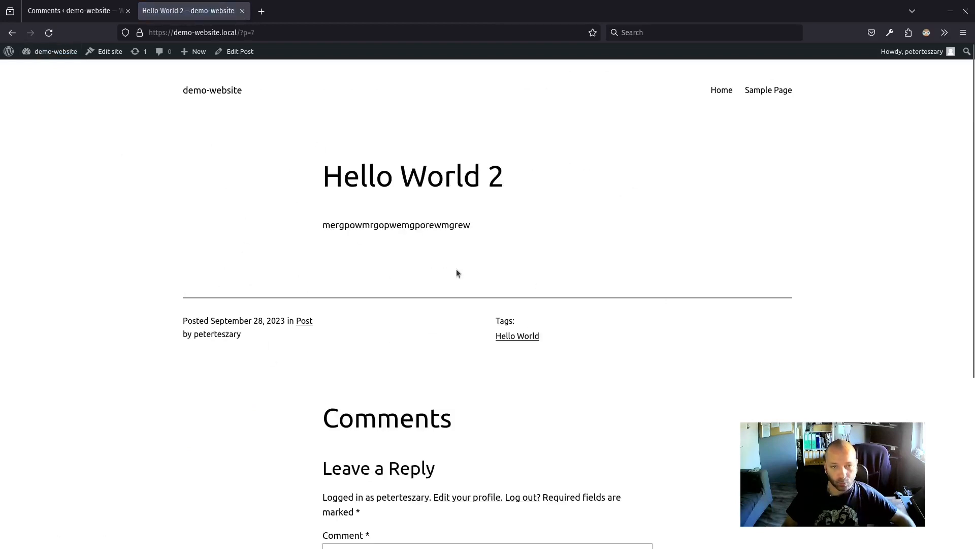
pyautogui.scroll(-1, 417, 288)
pyautogui.moveTo(354, 168); pyautogui.dragTo(482, 202)
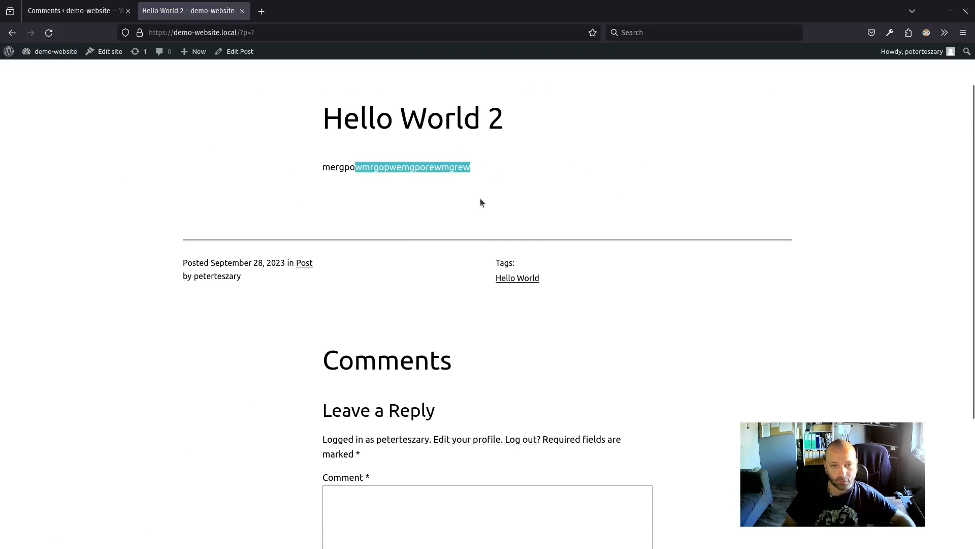
pyautogui.scroll(-2, 528, 218)
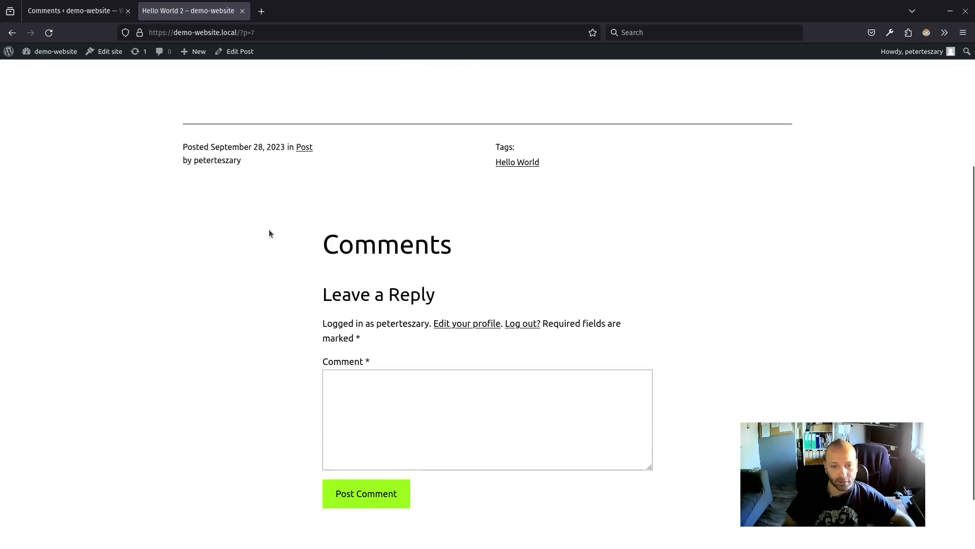
# - Post the comment "This is my comment!" on the "Hello World 2" post
pyautogui.click(380, 415)
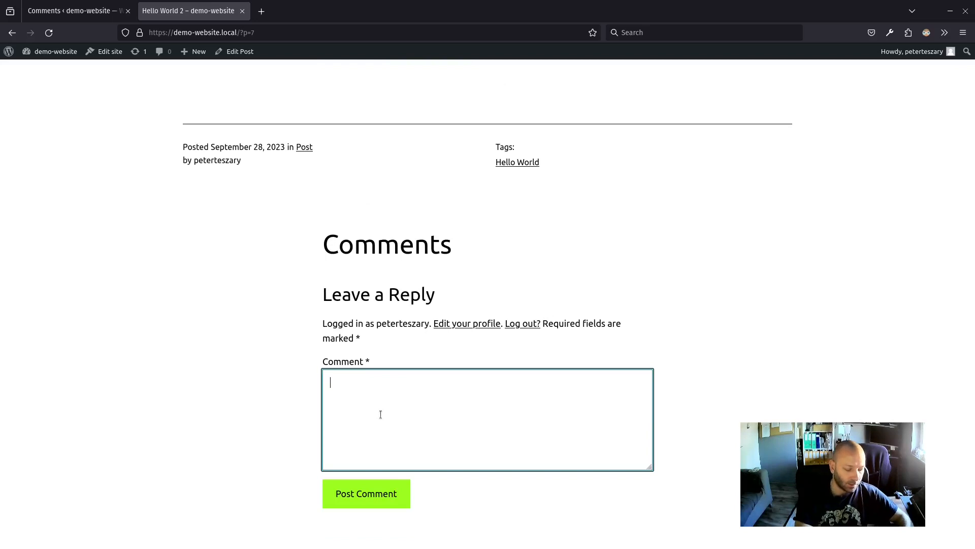
pyautogui.write('This is my comment!')
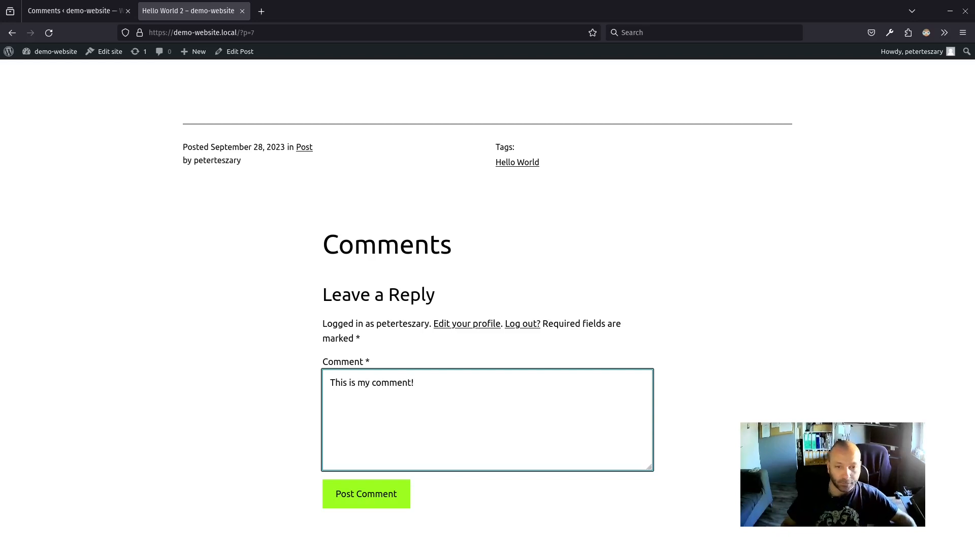
pyautogui.click(364, 493)
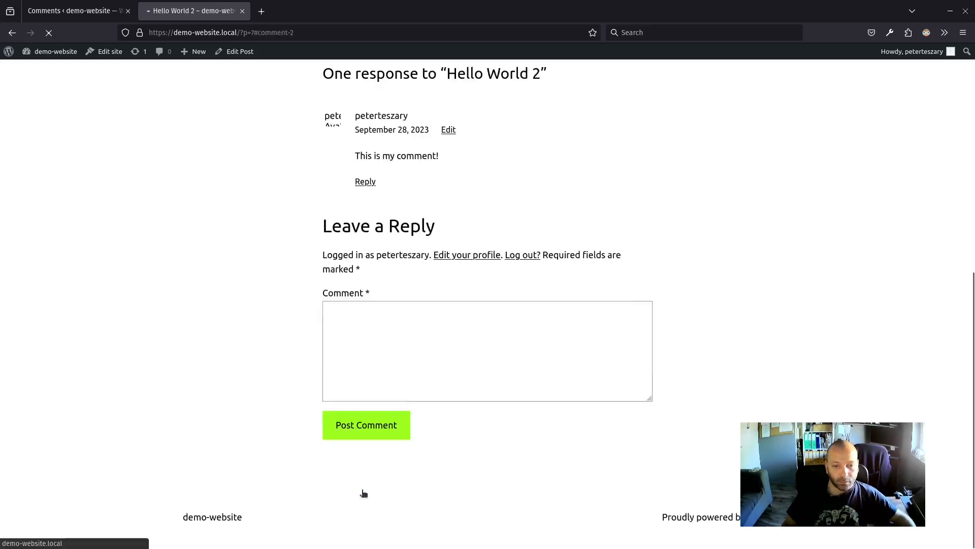
pyautogui.scroll(2, 447, 394)
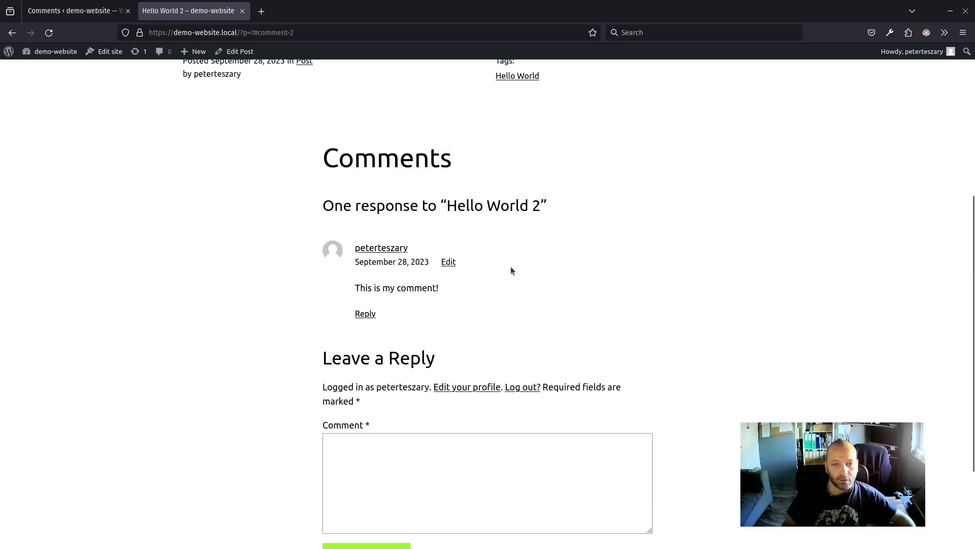
# - Refresh the comments list in the admin and reply to the new "Hello World 2" comment with "I can see it! Thanks"
pyautogui.click(76, 11)
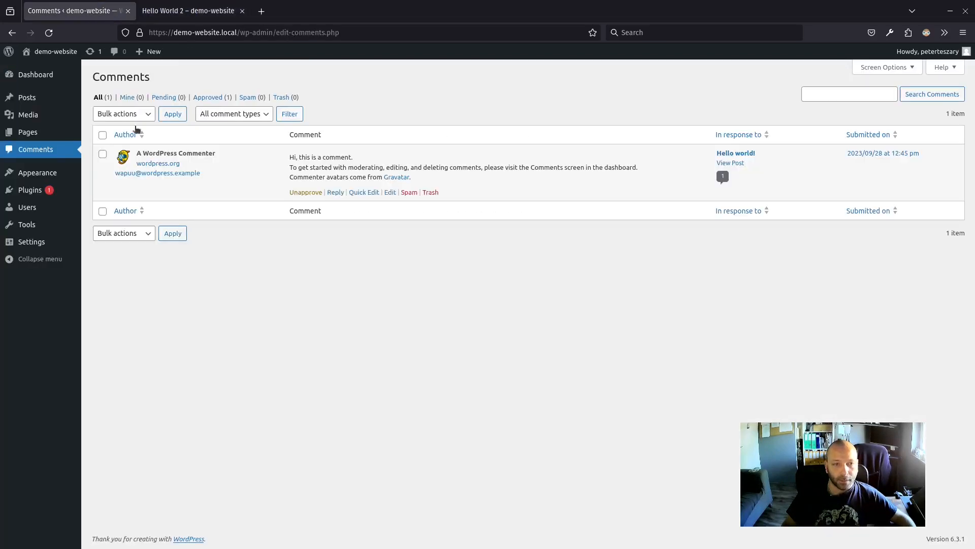
pyautogui.click(49, 32)
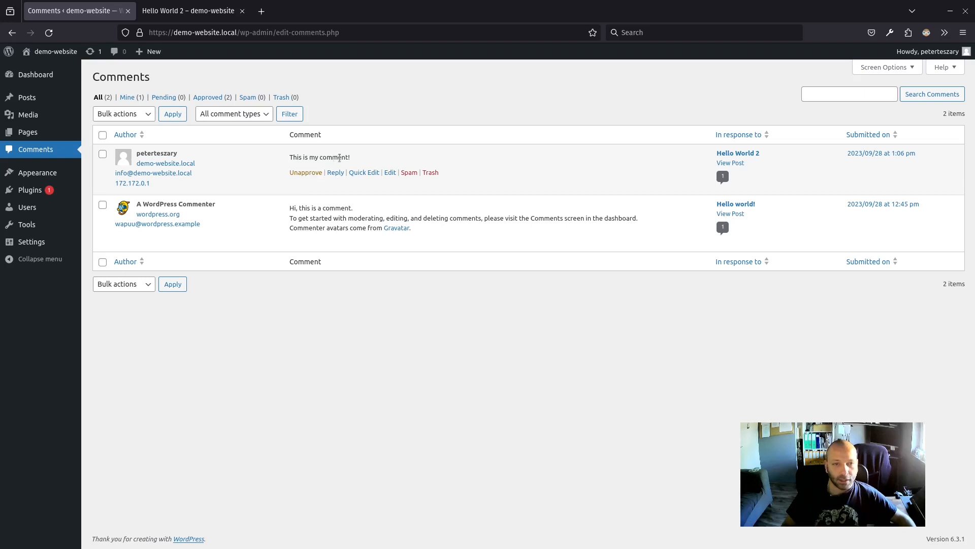
pyautogui.moveTo(315, 155); pyautogui.dragTo(353, 159)
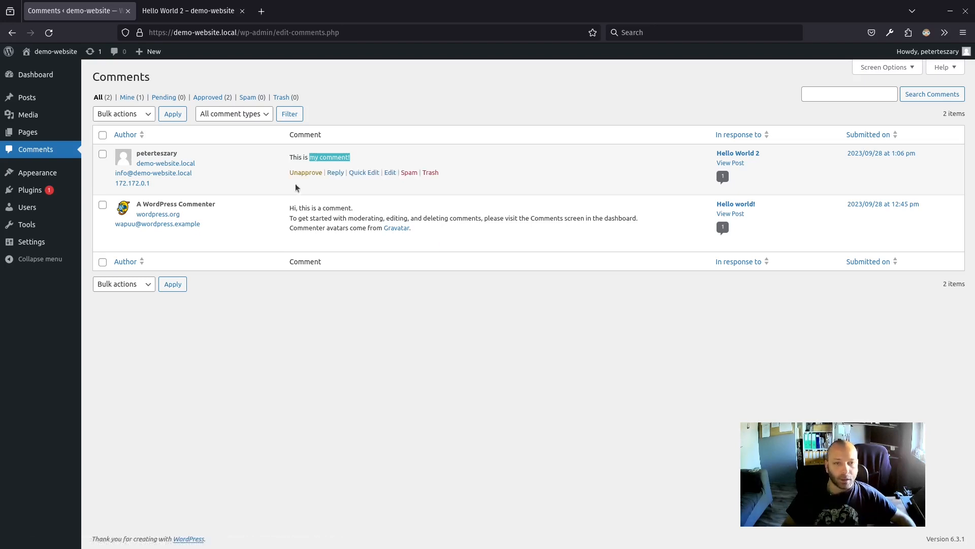
pyautogui.click(336, 173)
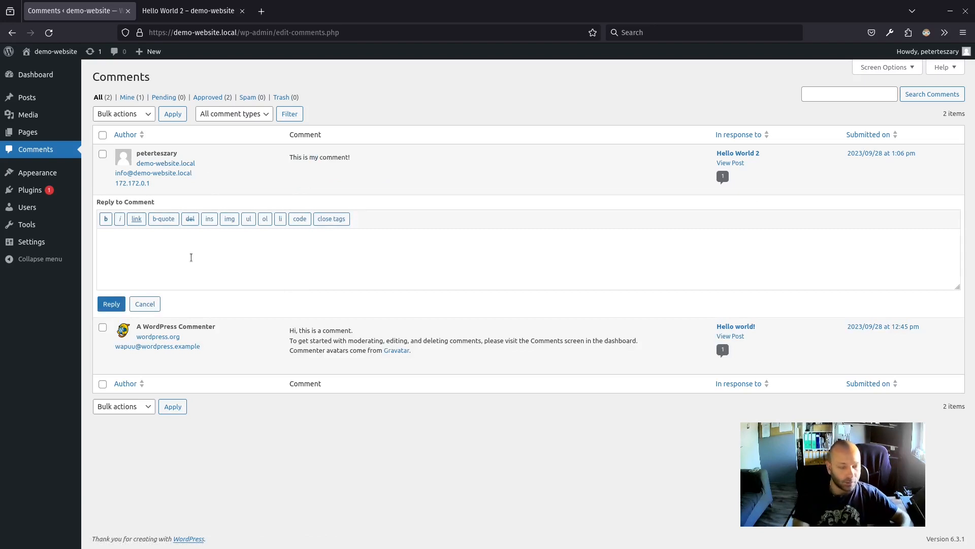
pyautogui.write('I can see')
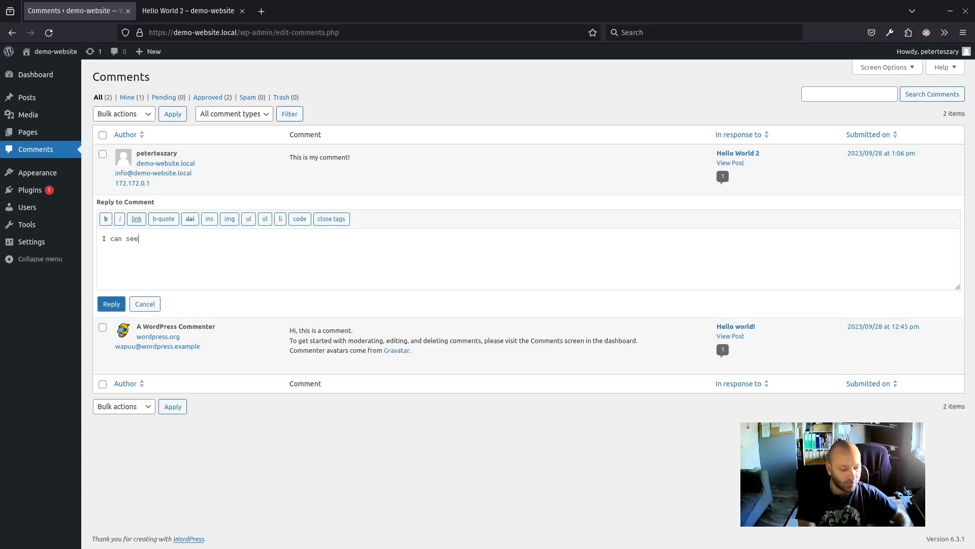
pyautogui.write(' it! Thanks')
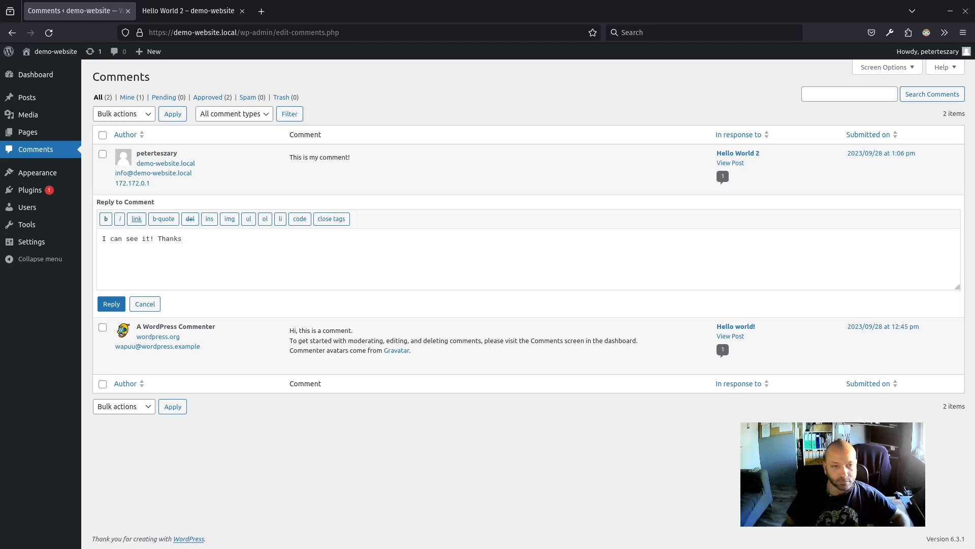
pyautogui.click(111, 304)
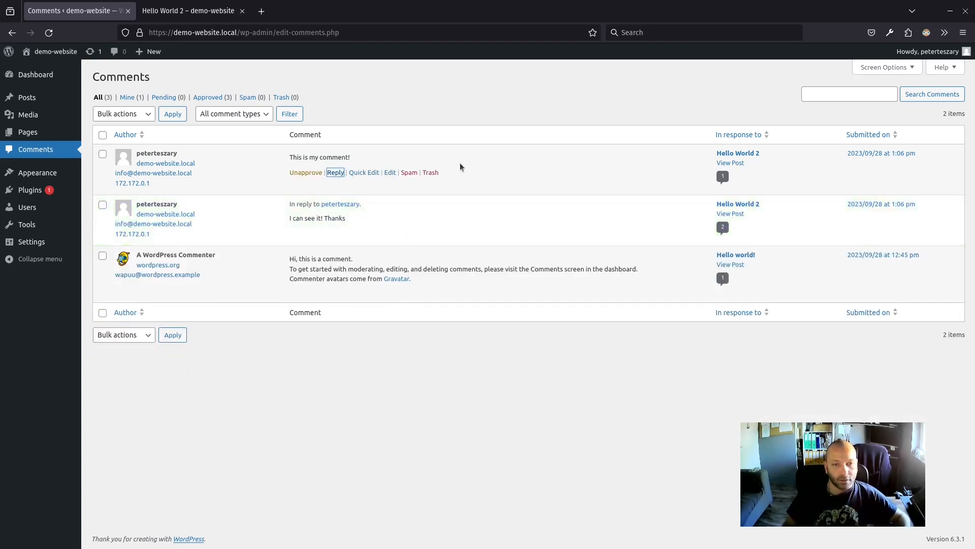
# - Reload the "Hello World 2" post to view the reply, and return to the comments list
pyautogui.click(212, 9)
pyautogui.click(45, 28)
pyautogui.scroll(-2, 304, 348)
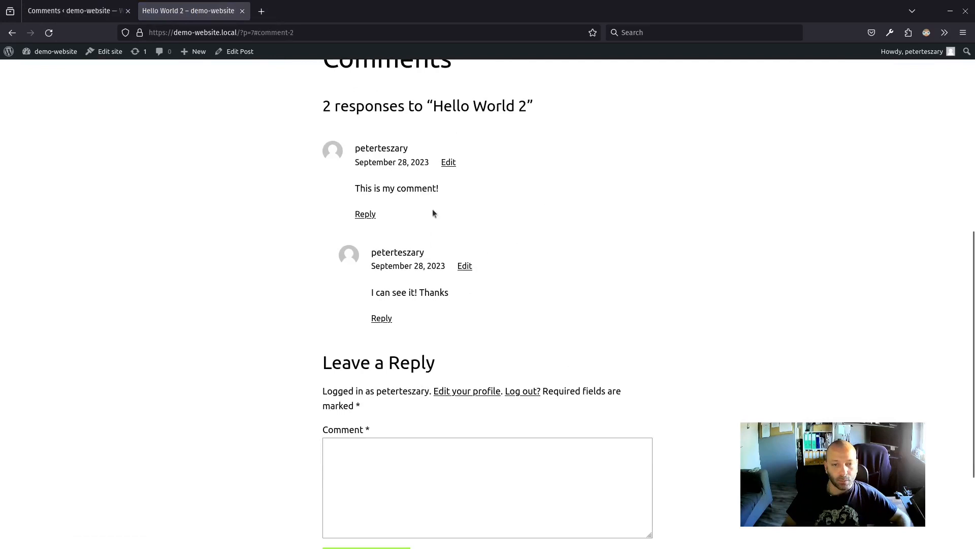
pyautogui.click(71, 11)
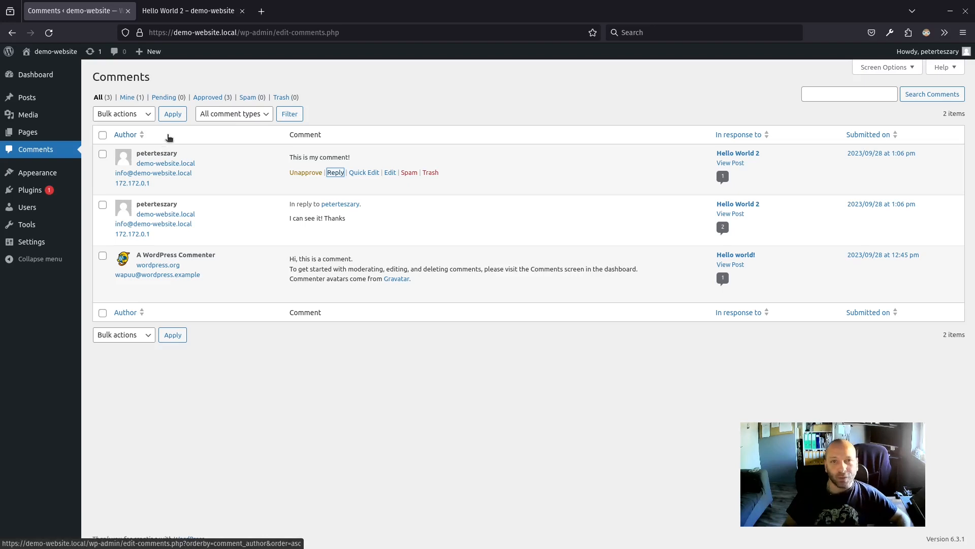
# - Open the installed themes and check how the "Hello World 2" post looks with the current theme
pyautogui.moveTo(34, 176)
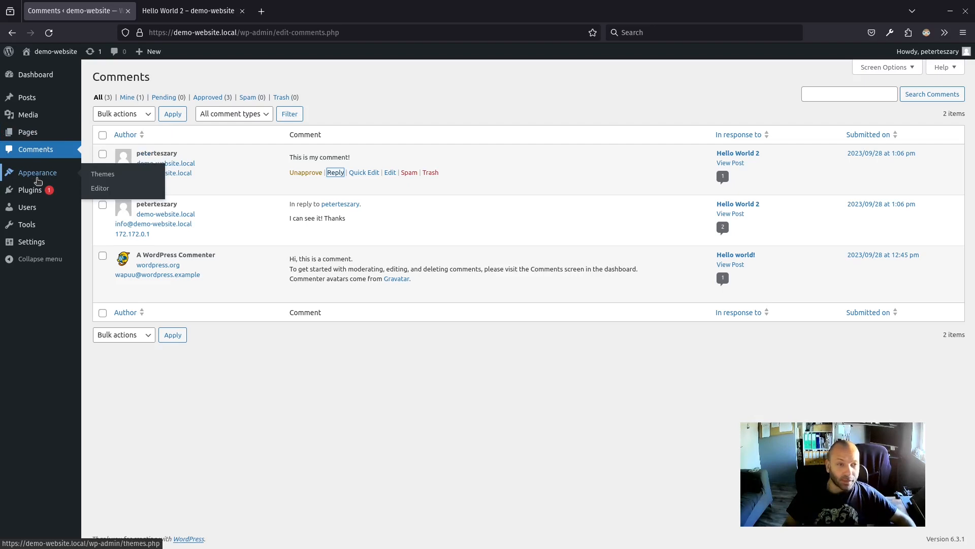
pyautogui.click(38, 175)
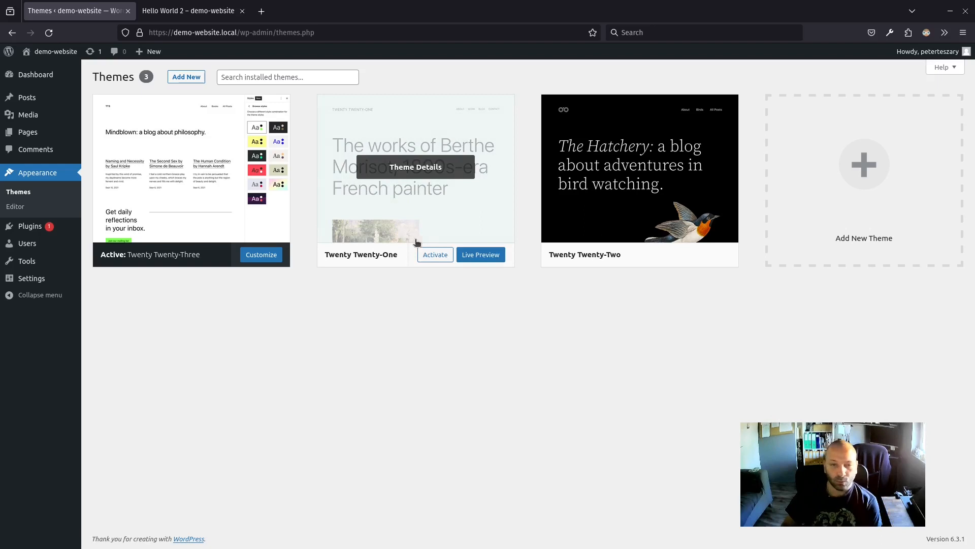
pyautogui.click(435, 254)
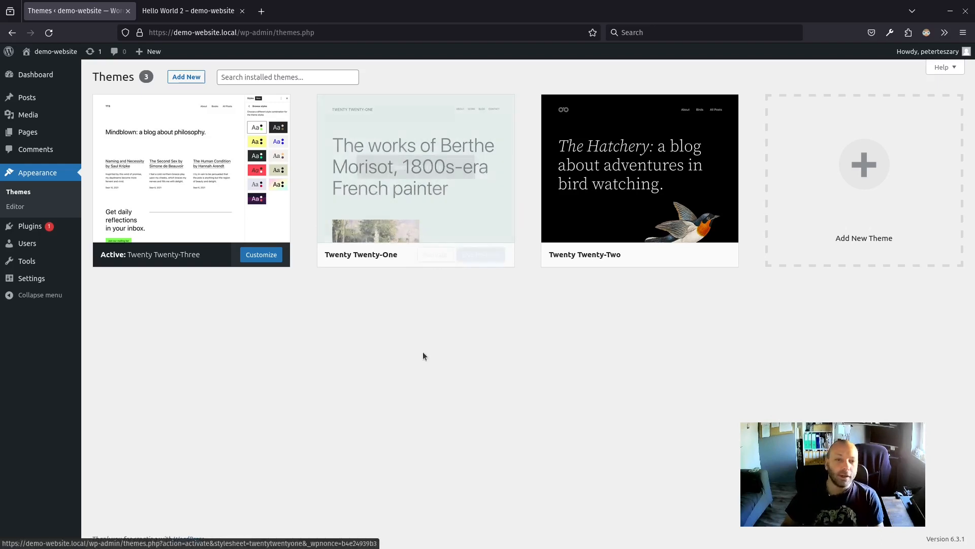
pyautogui.click(215, 9)
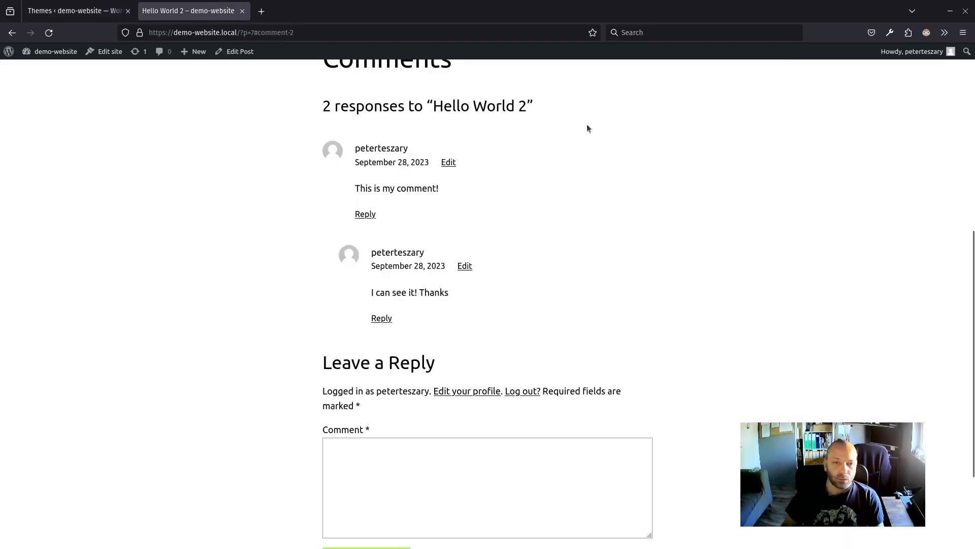
pyautogui.scroll(10, 586, 124)
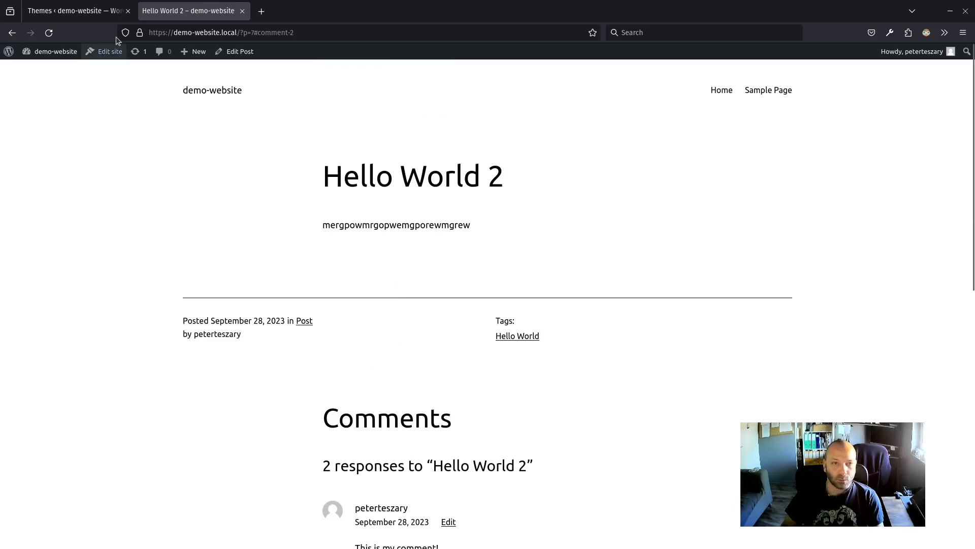
pyautogui.click(76, 11)
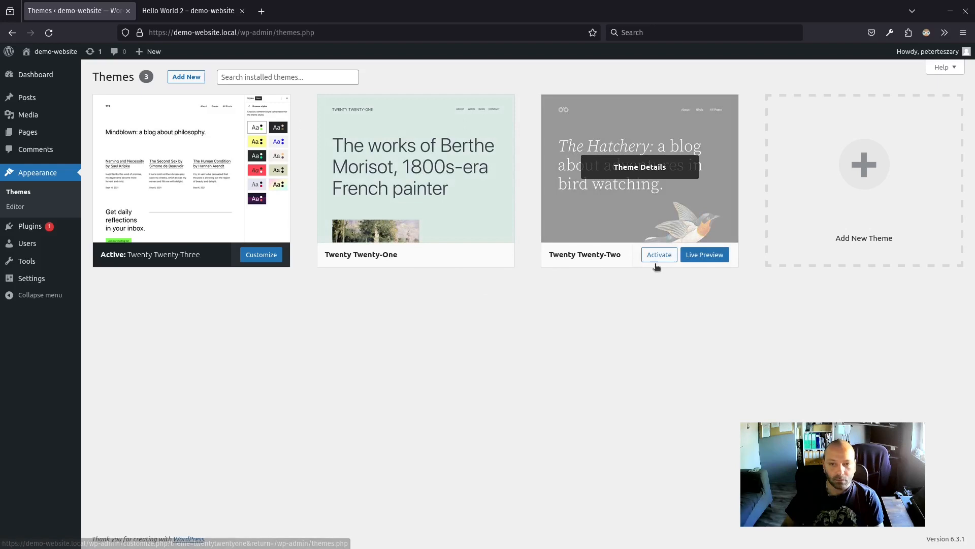
# - Activate the Twenty Twenty-Two theme and reload the "Hello World 2" post to view its design
pyautogui.click(667, 258)
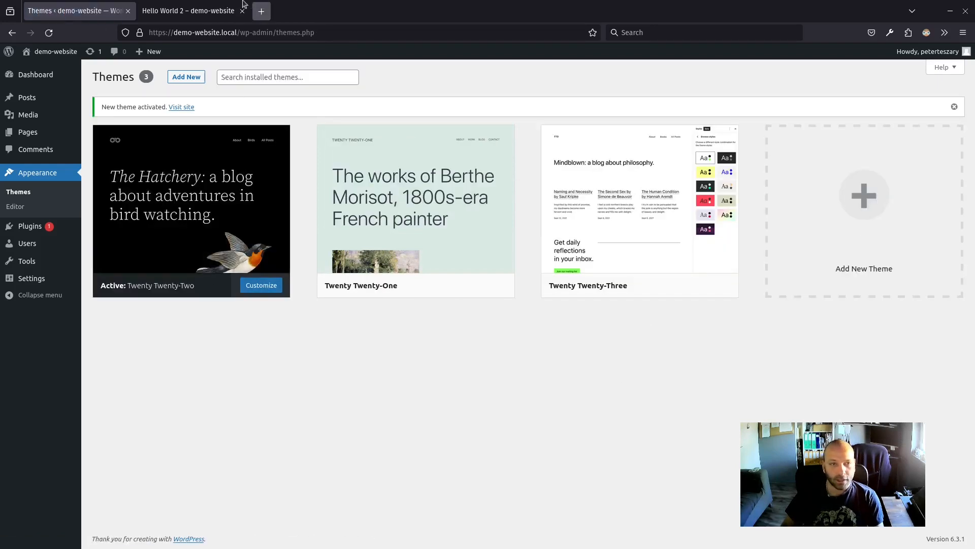
pyautogui.click(193, 11)
pyautogui.click(49, 32)
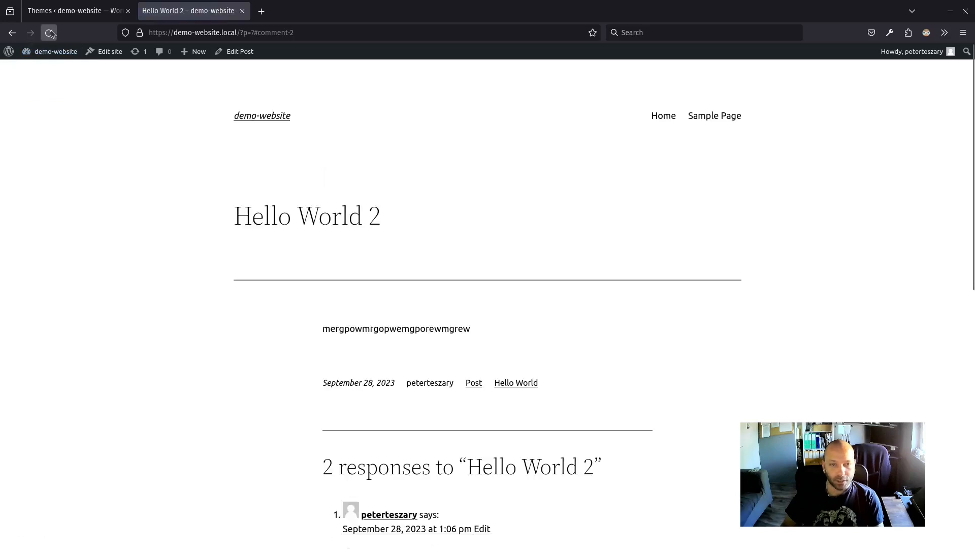
# - Activate the Twenty Twenty-One theme and reload the "Hello World 2" post to look over its design and comments
pyautogui.scroll(-10, 337, 365)
pyautogui.scroll(10, 342, 369)
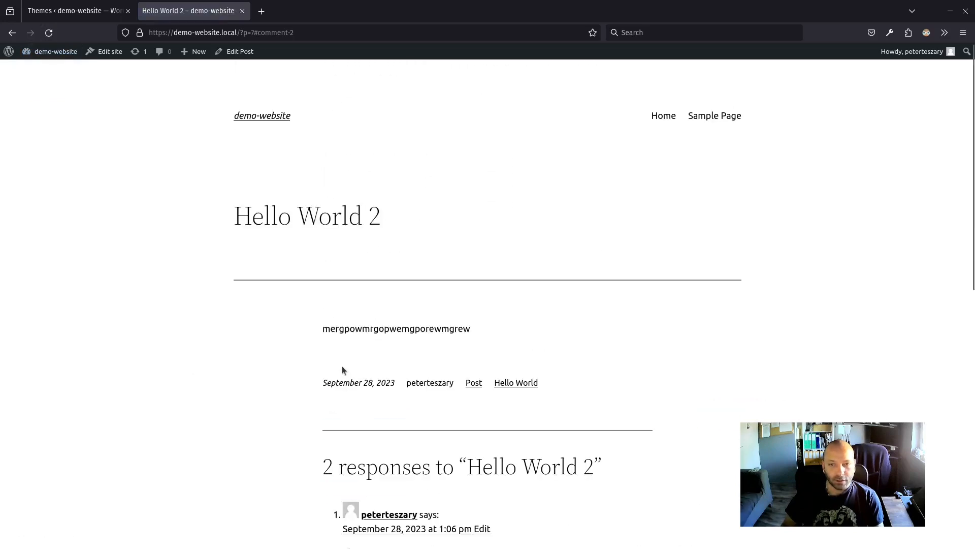
pyautogui.click(76, 10)
pyautogui.click(435, 284)
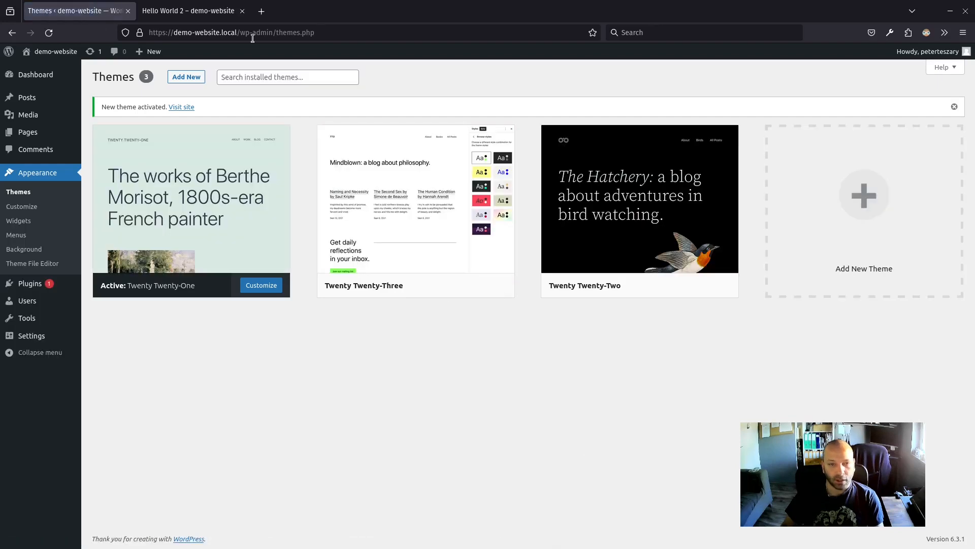
pyautogui.click(193, 10)
pyautogui.click(49, 33)
pyautogui.scroll(-10, 178, 192)
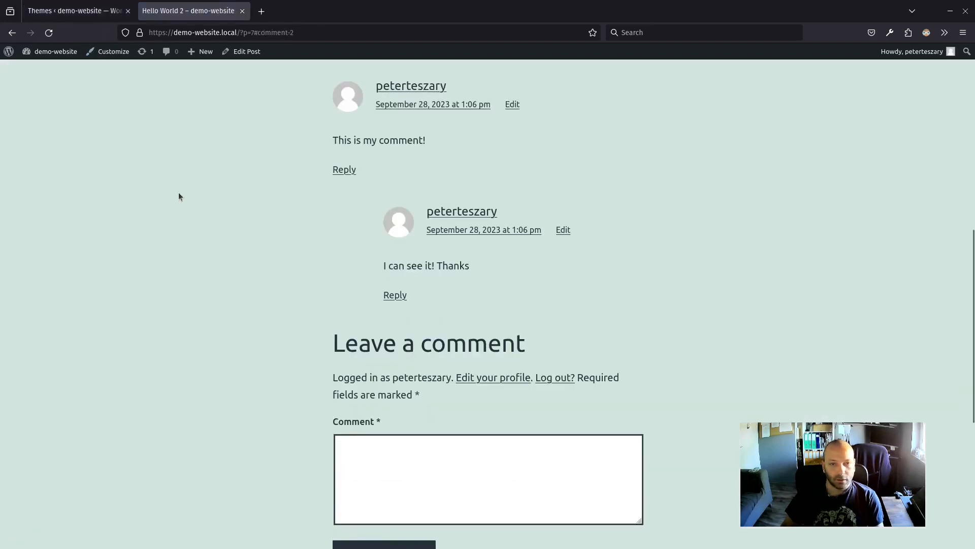
pyautogui.scroll(10, 374, 391)
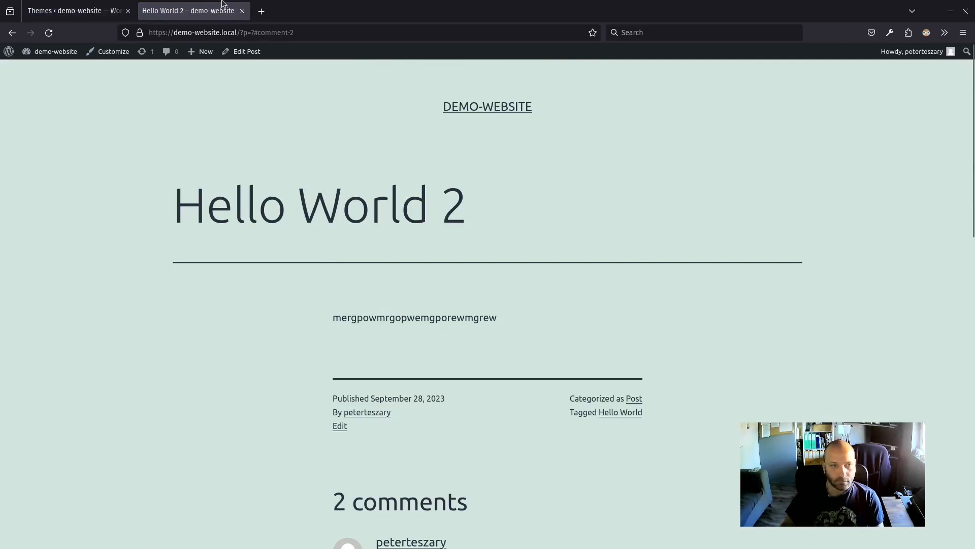
# - Return to the installed themes, start adding a new theme and open the upload form for a .zip theme
pyautogui.click(95, 4)
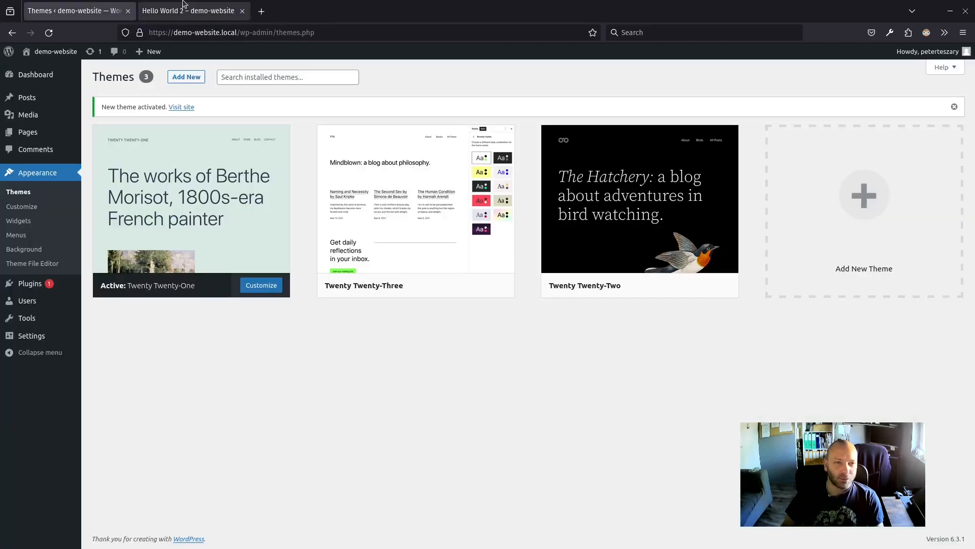
pyautogui.moveTo(612, 289)
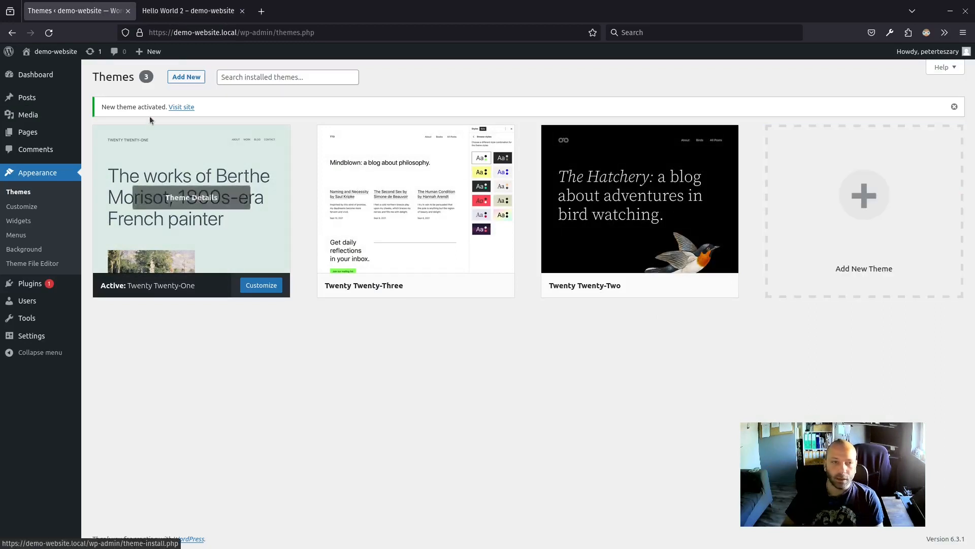
pyautogui.click(183, 77)
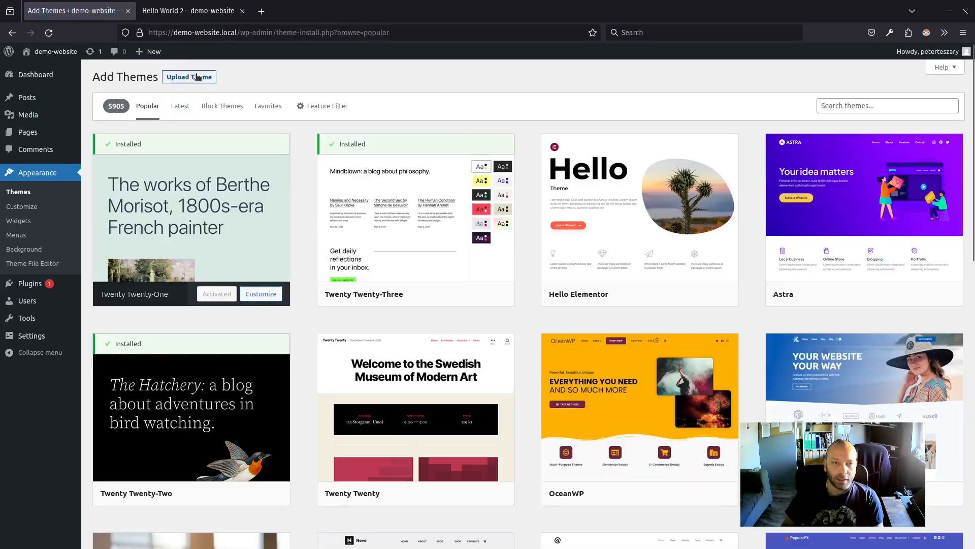
pyautogui.click(198, 77)
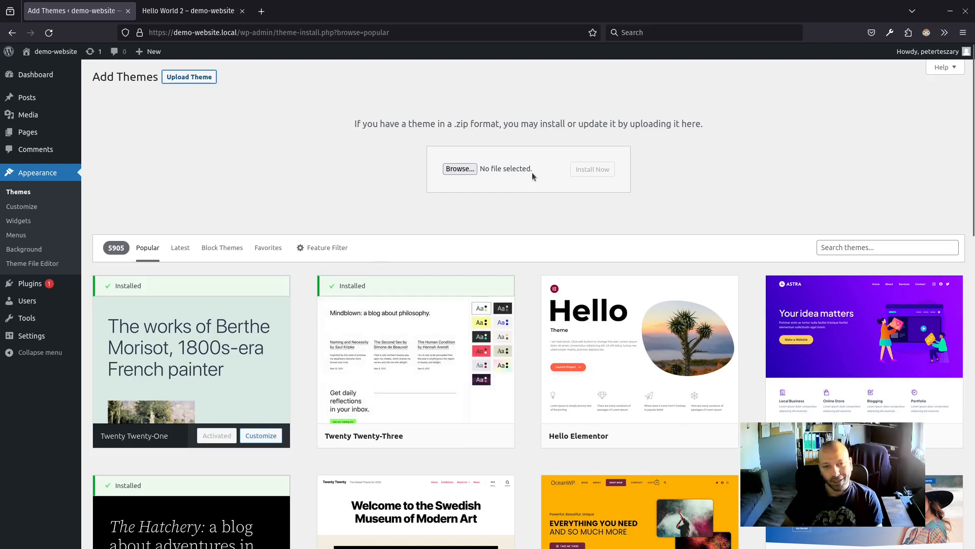
# - Browse the popular themes, then install and activate the Twenty Seventeen theme
pyautogui.scroll(-2, 353, 214)
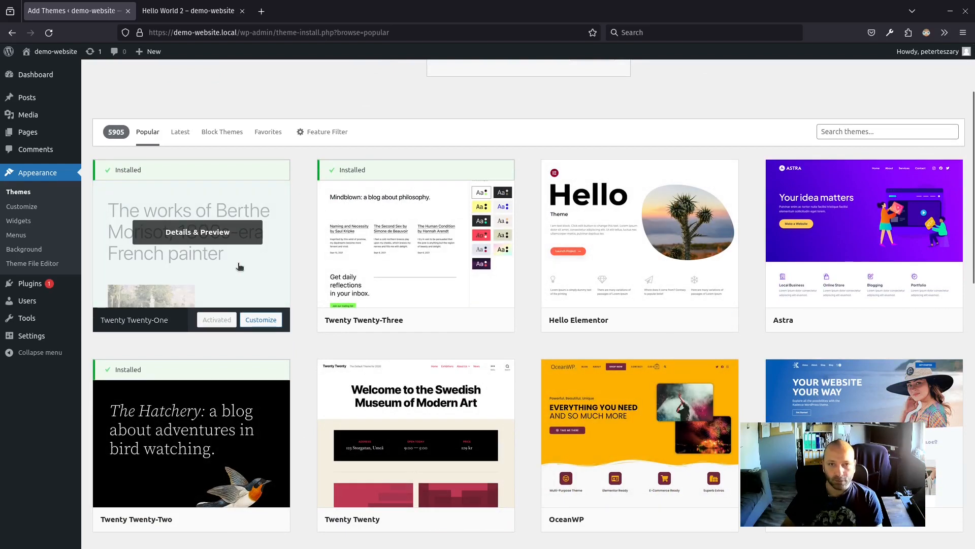
pyautogui.scroll(-5, 749, 297)
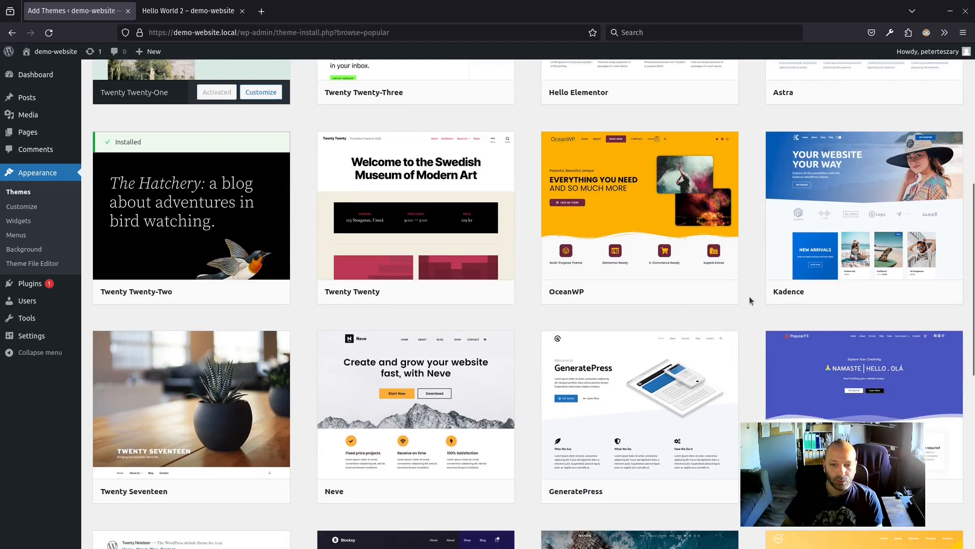
pyautogui.scroll(-2, 501, 365)
pyautogui.scroll(6, 356, 366)
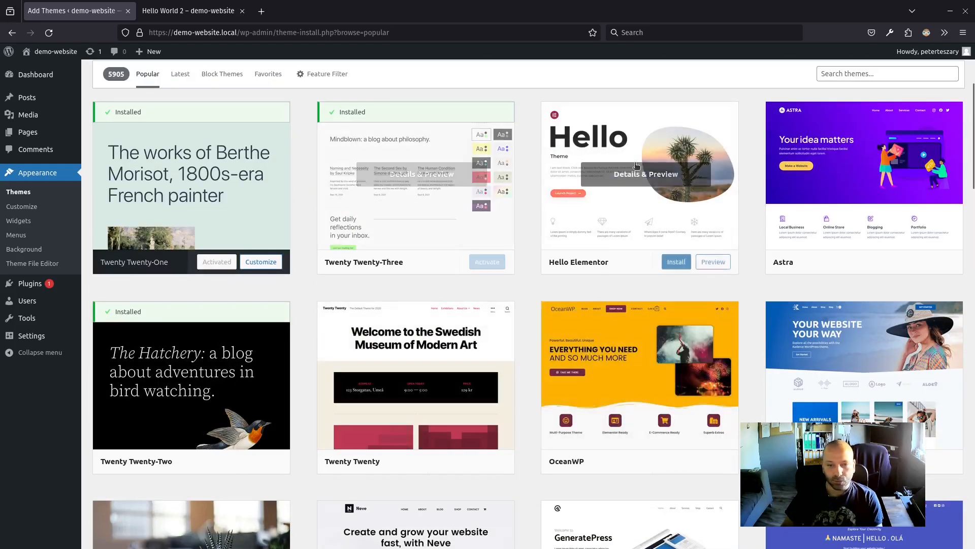
pyautogui.scroll(-4, 341, 356)
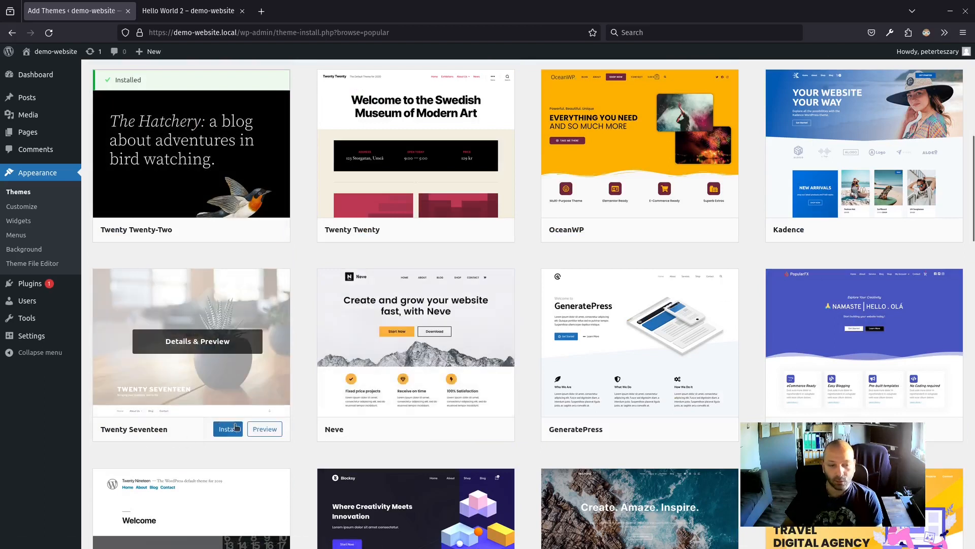
pyautogui.click(229, 433)
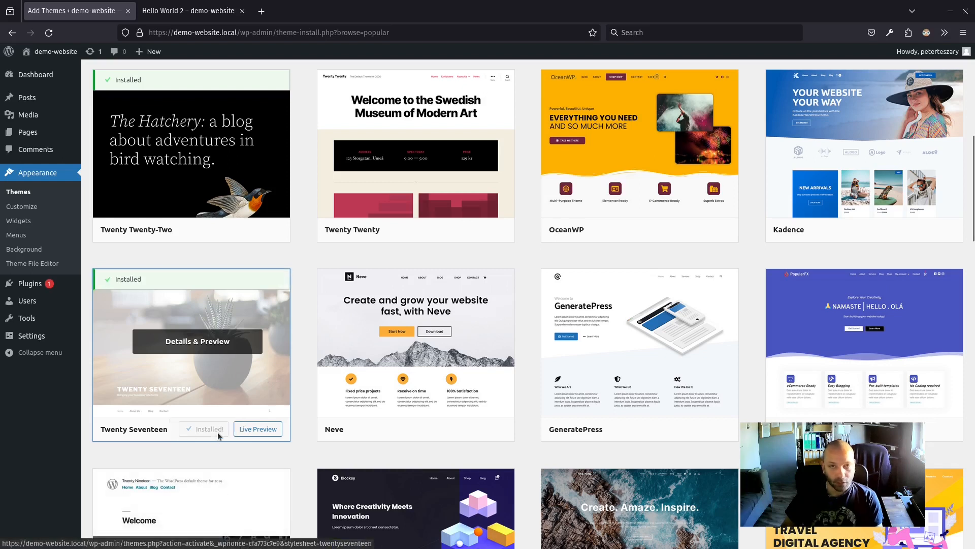
pyautogui.click(216, 429)
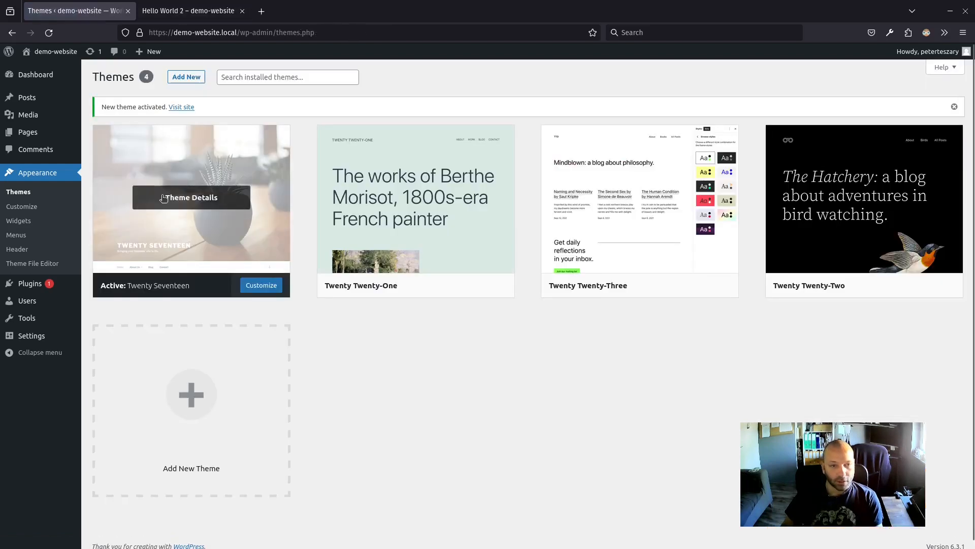
# - Reload the "Hello World 2" post and open the site's home page to view the Twenty Seventeen design, and return to the themes admin
pyautogui.click(195, 4)
pyautogui.click(50, 31)
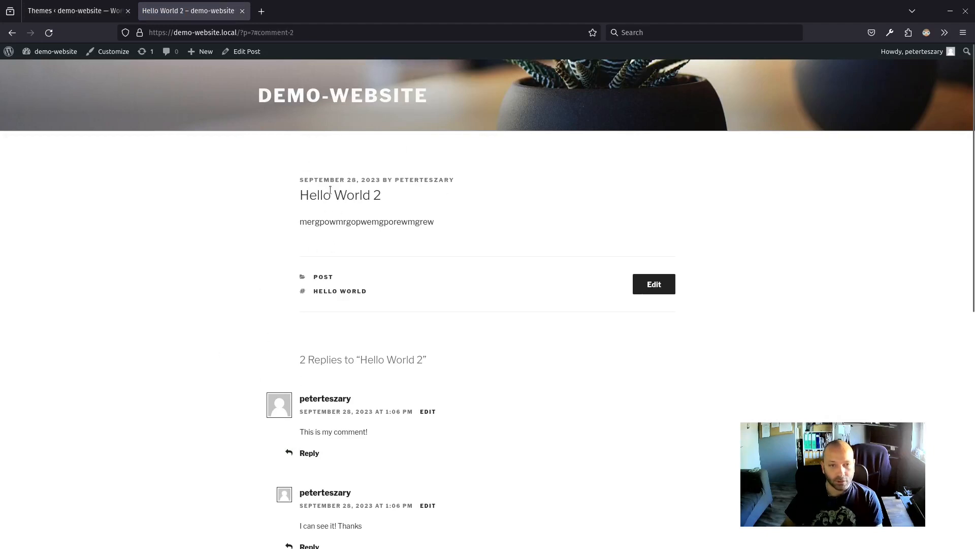
pyautogui.click(281, 96)
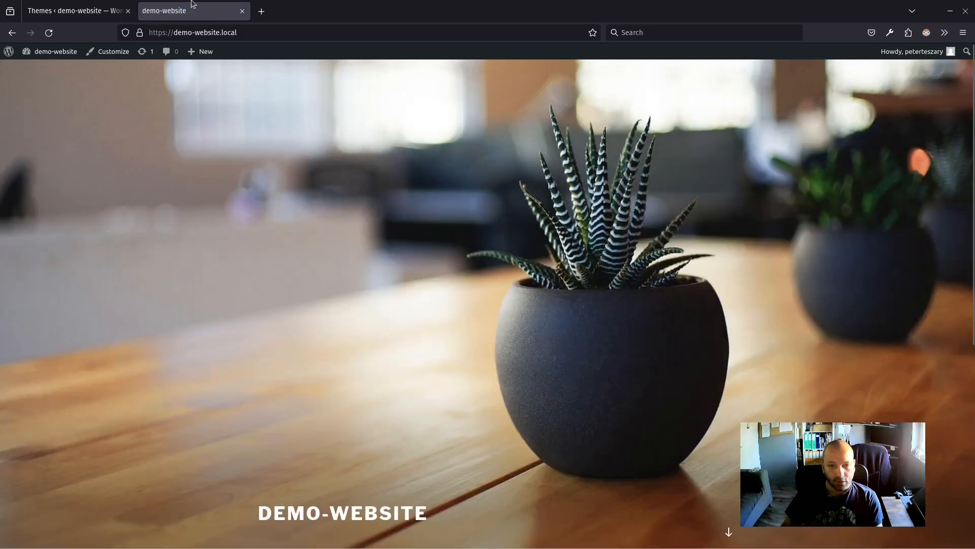
pyautogui.click(77, 7)
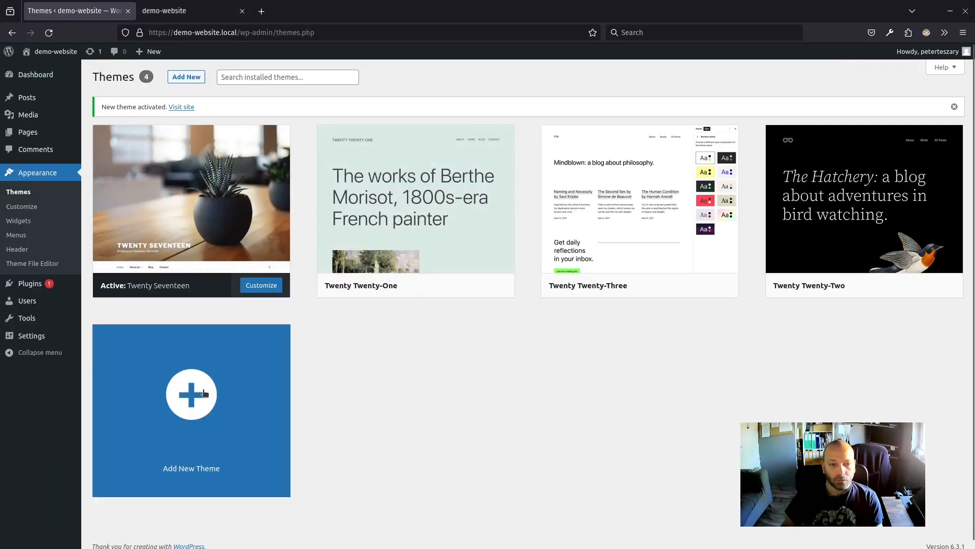
# - Open the page for adding new themes and search it for "elementor"
pyautogui.click(193, 75)
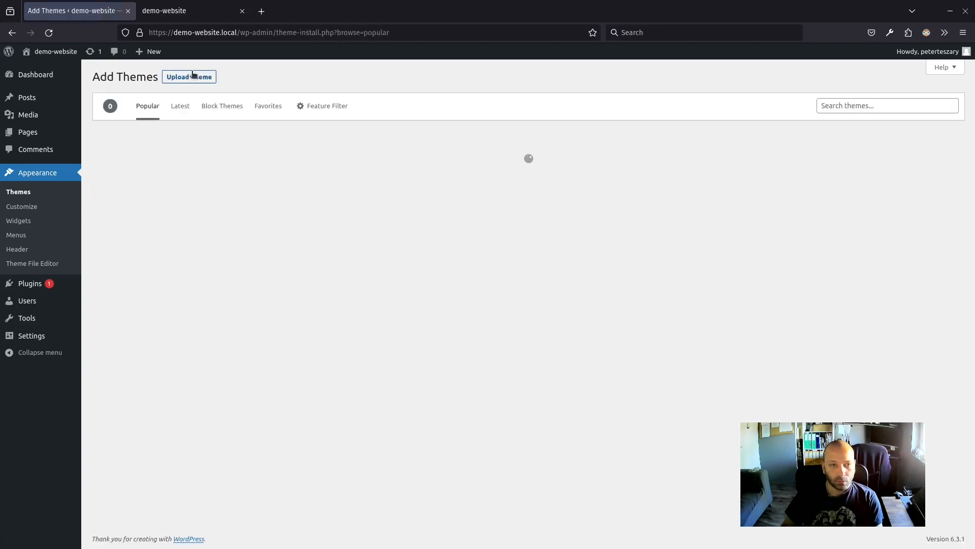
pyautogui.click(878, 109)
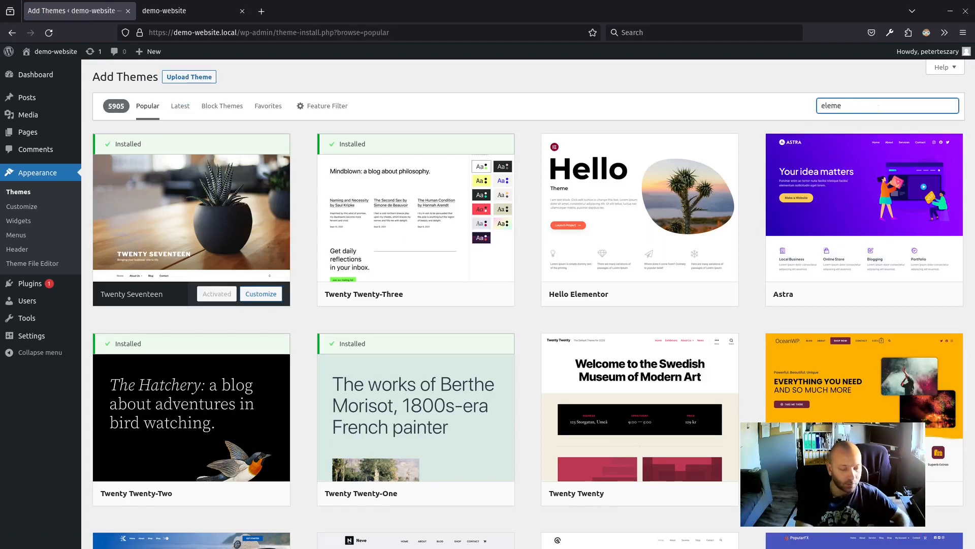
pyautogui.write('elemtor')
pyautogui.press('BackSpace')
pyautogui.press('BackSpace')
pyautogui.write('mentor')
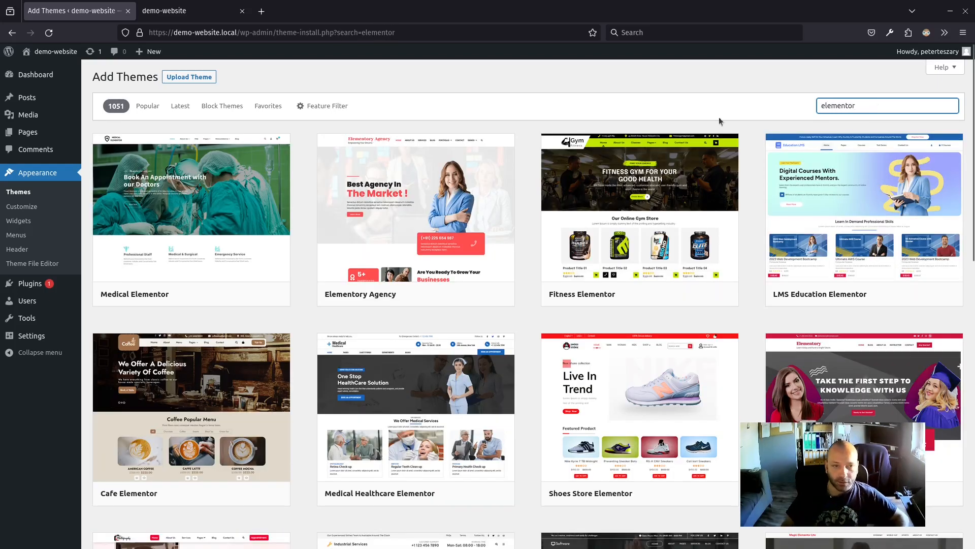
# - Browse the themes found for "elementor" and clear the search term
pyautogui.moveTo(356, 224)
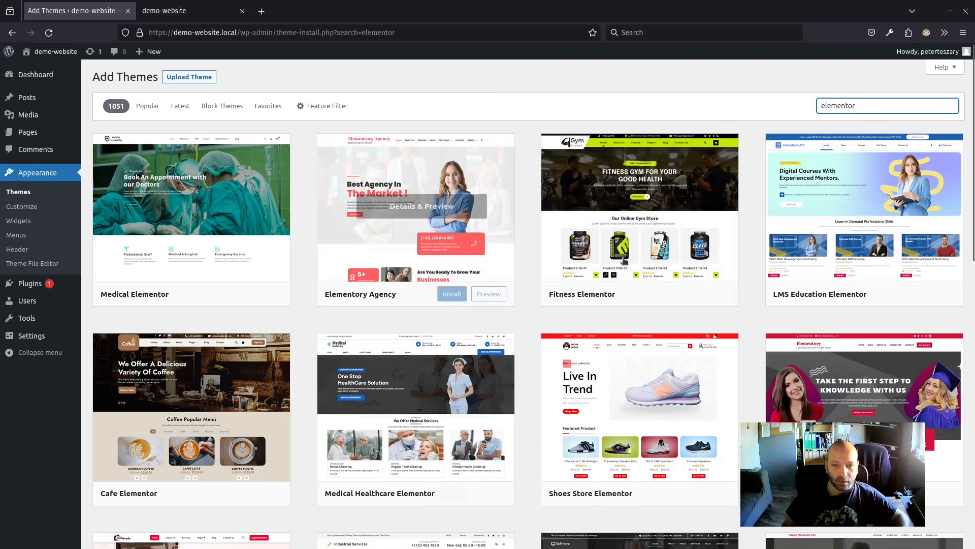
pyautogui.scroll(-3, 661, 334)
pyautogui.scroll(-15, 661, 330)
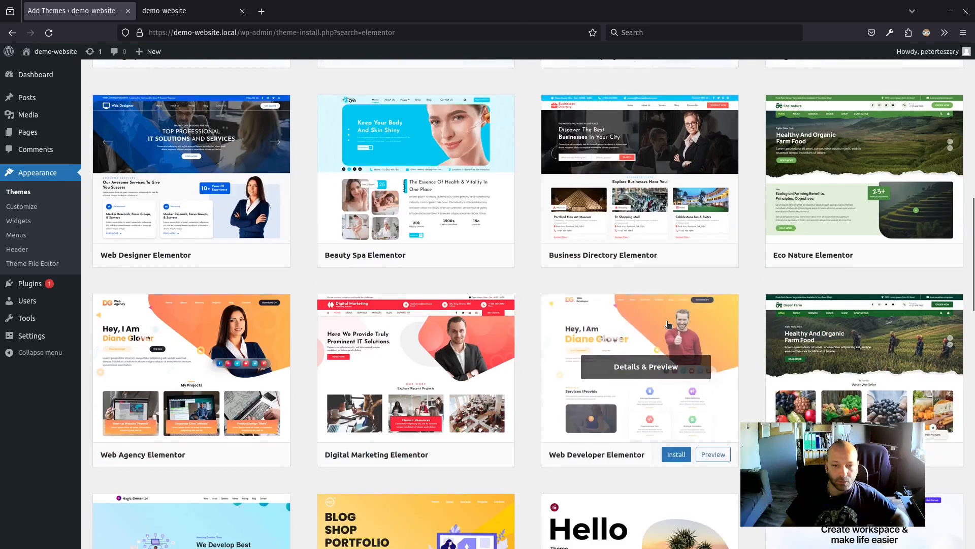
pyautogui.scroll(-20, 666, 322)
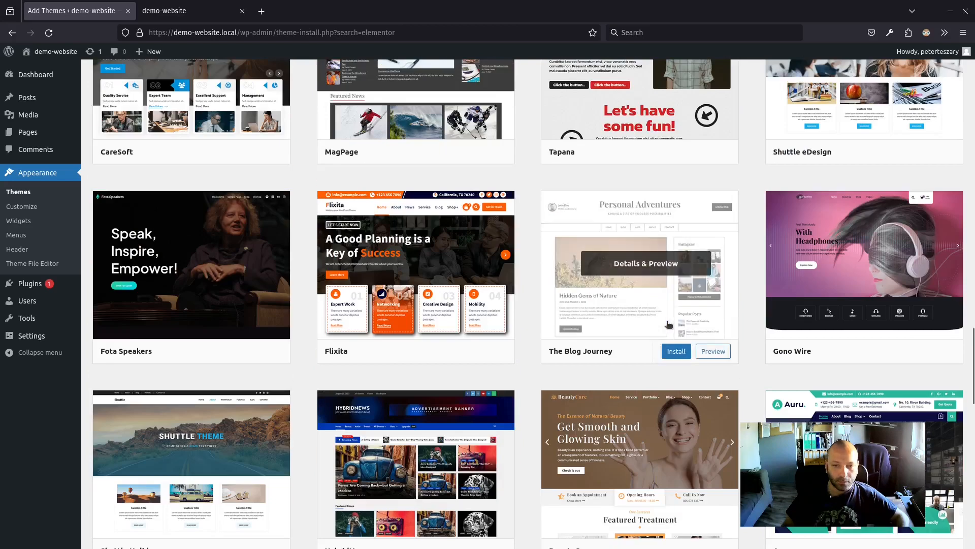
pyautogui.scroll(3, 592, 316)
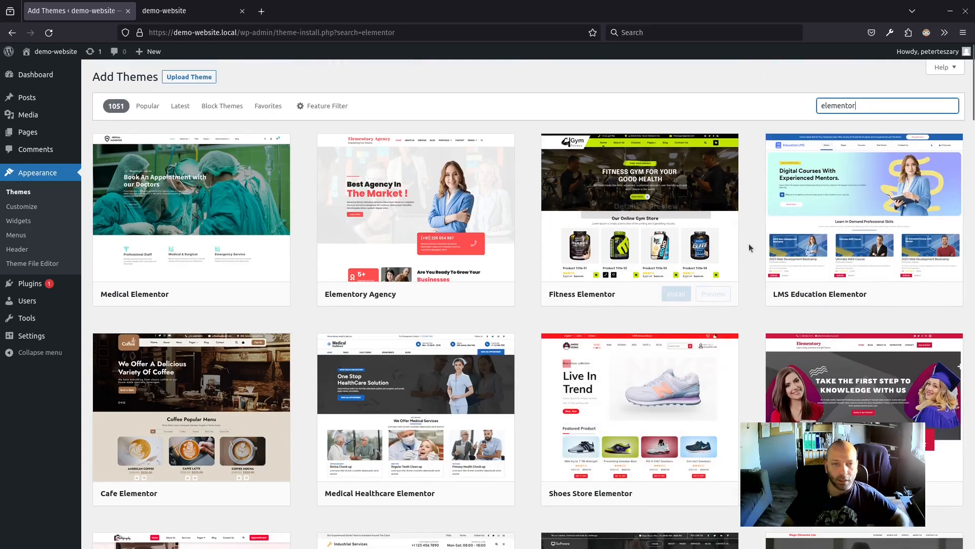
pyautogui.doubleClick(873, 109)
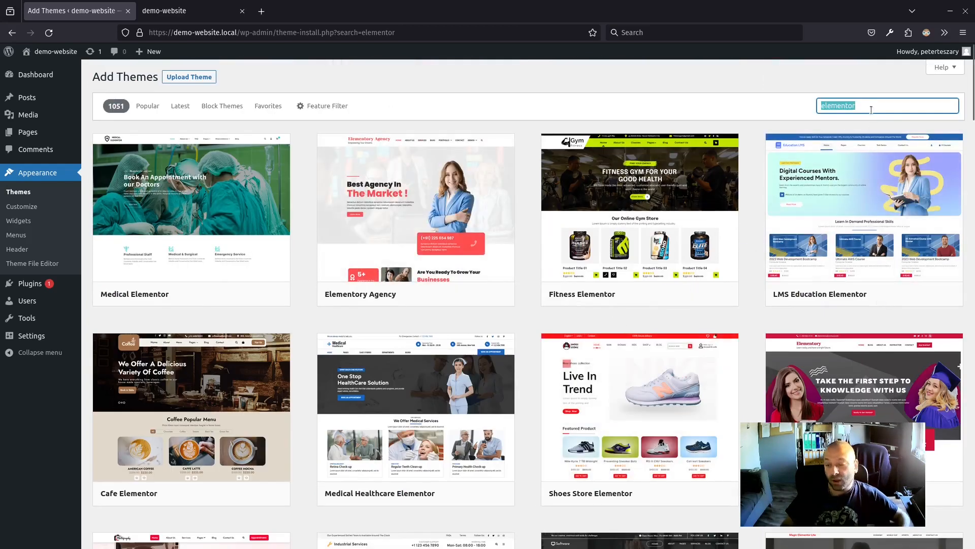
pyautogui.press('BackSpace')
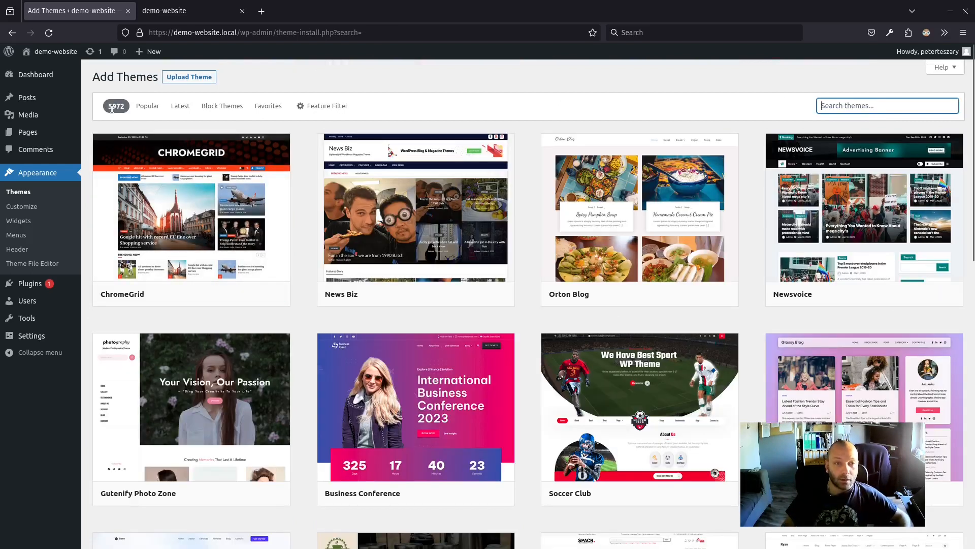
# - Open wordpress.org in a new browser tab and go to its Themes directory
pyautogui.click(263, 11)
pyautogui.write('wordpress.org/')
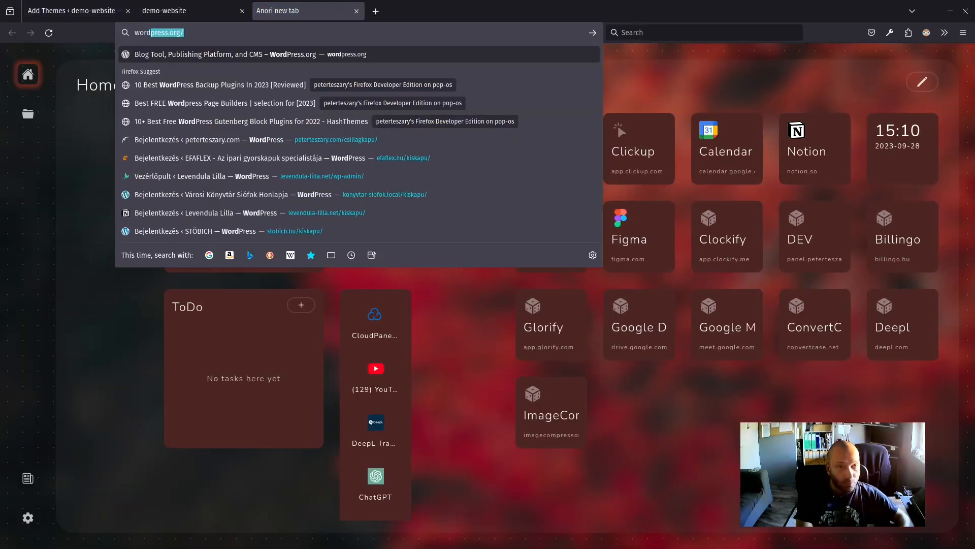
pyautogui.press('Return')
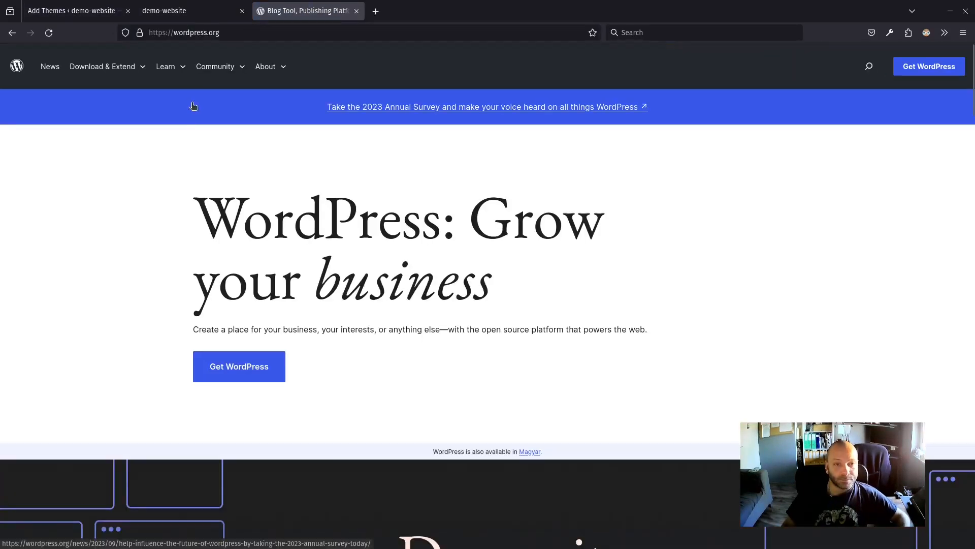
pyautogui.moveTo(160, 67)
pyautogui.moveTo(122, 68)
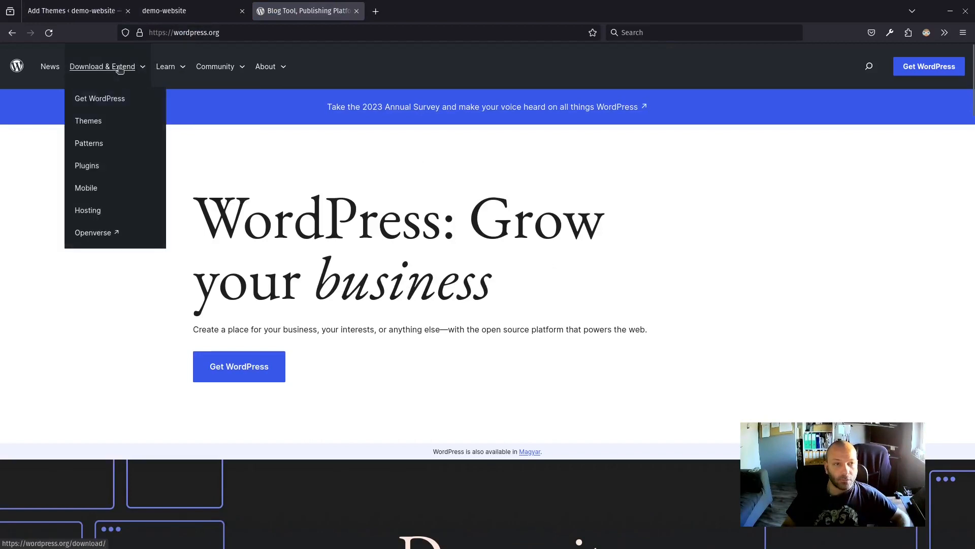
pyautogui.click(87, 121)
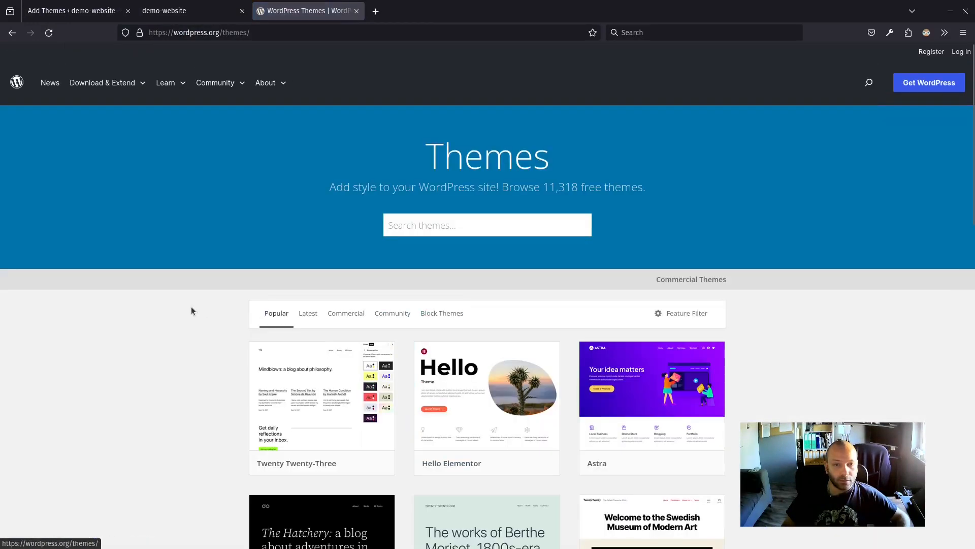
# - Highlight the number of free themes on wordpress.org, browse the popular ones and compare with the admin's Add Themes page
pyautogui.moveTo(545, 187); pyautogui.dragTo(571, 186)
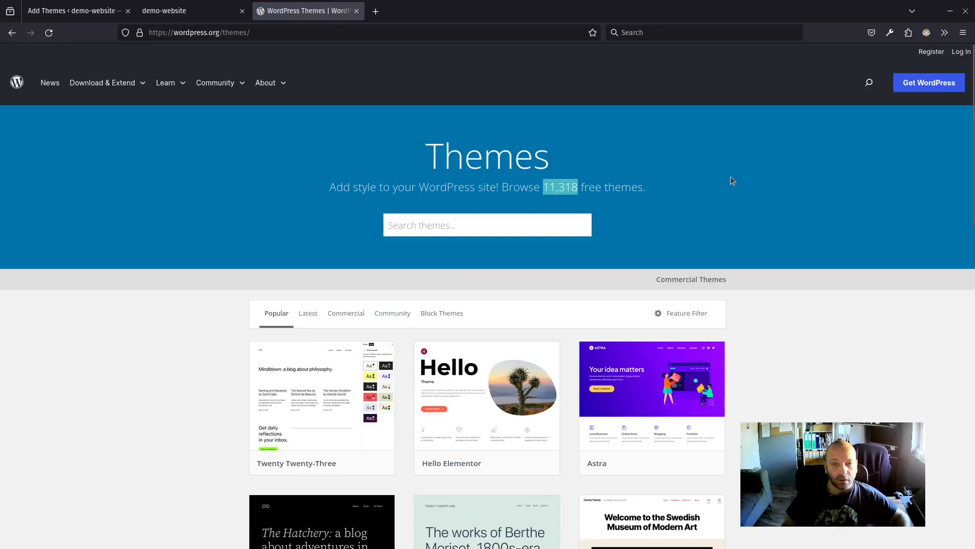
pyautogui.scroll(-3, 355, 397)
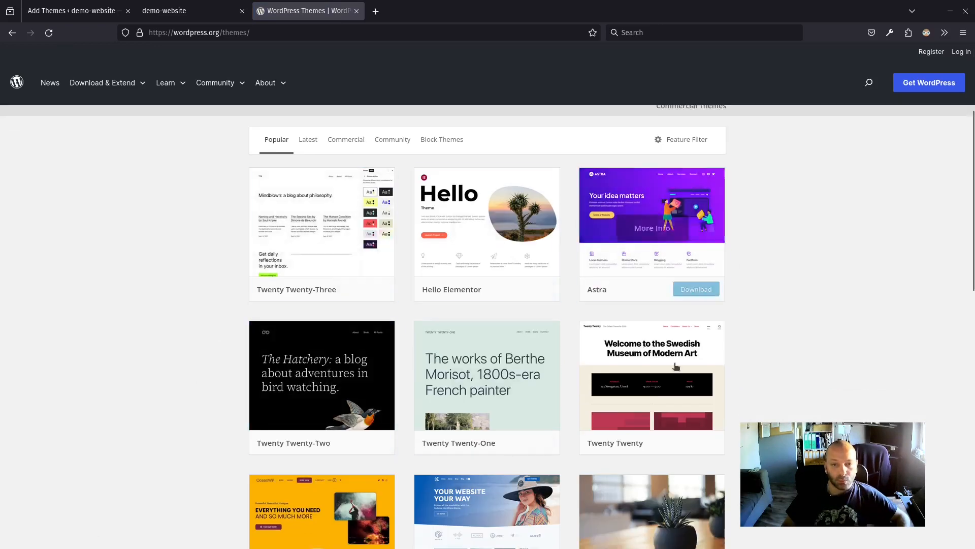
pyautogui.scroll(-3, 455, 441)
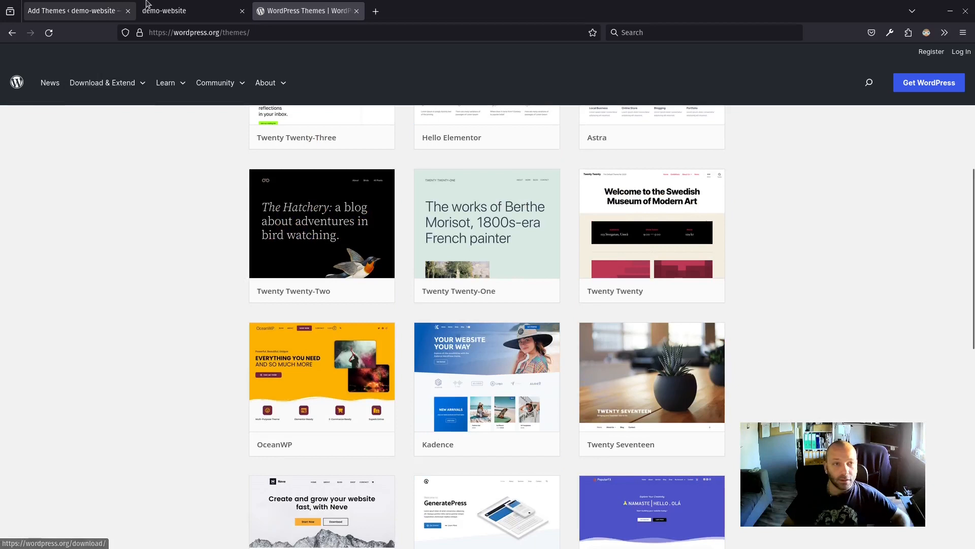
pyautogui.click(147, 10)
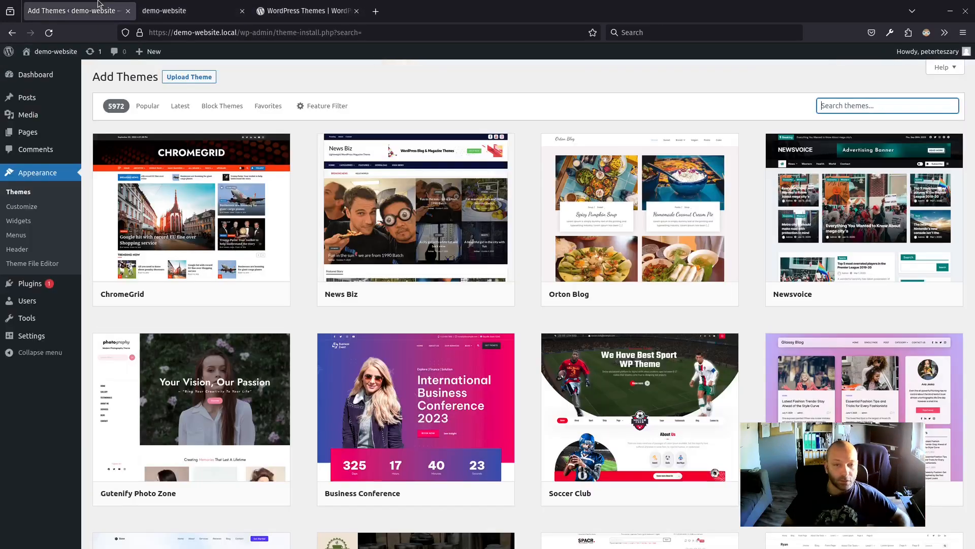
pyautogui.click(275, 9)
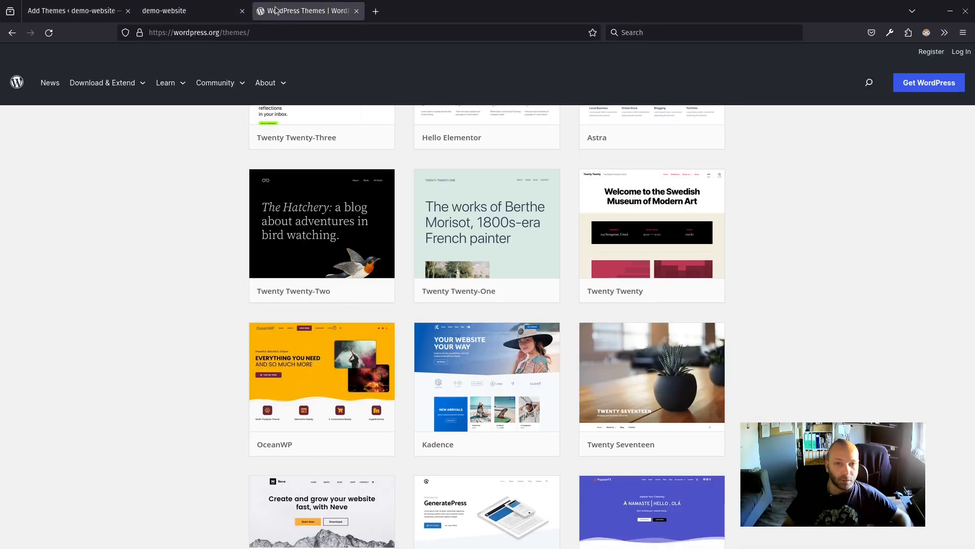
# - Return from the wordpress.org Themes directory to the admin's Add Themes page and view its popular and latest themes
pyautogui.scroll(6, 508, 376)
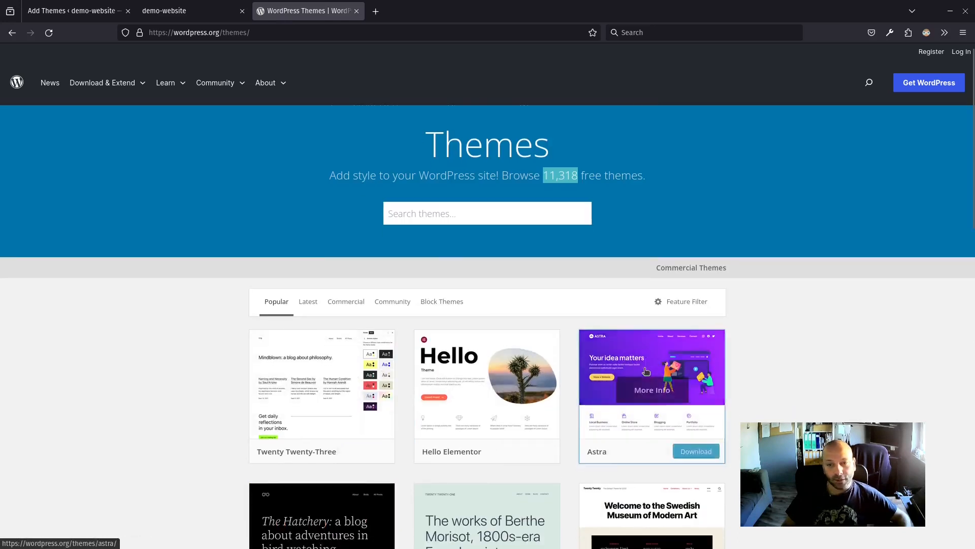
pyautogui.scroll(-2, 645, 372)
pyautogui.click(71, 10)
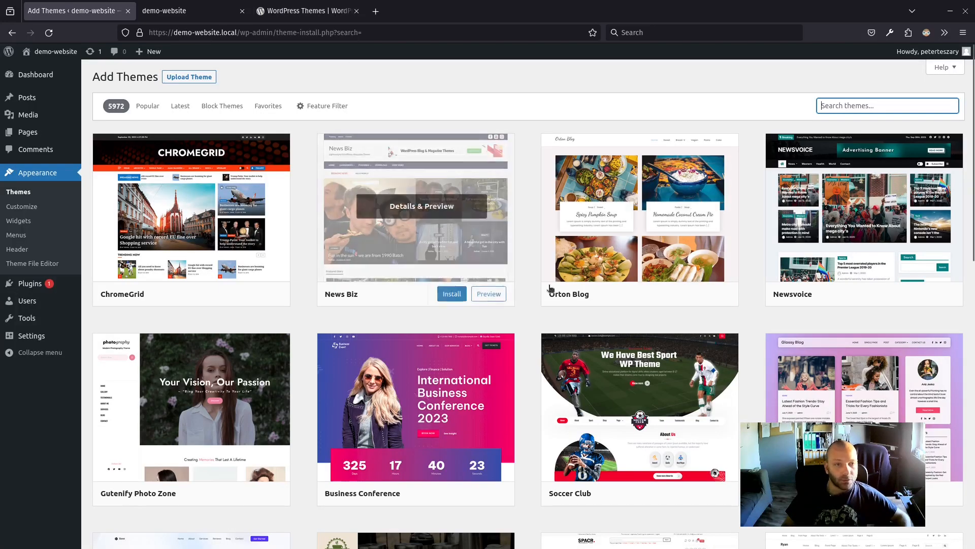
pyautogui.click(148, 106)
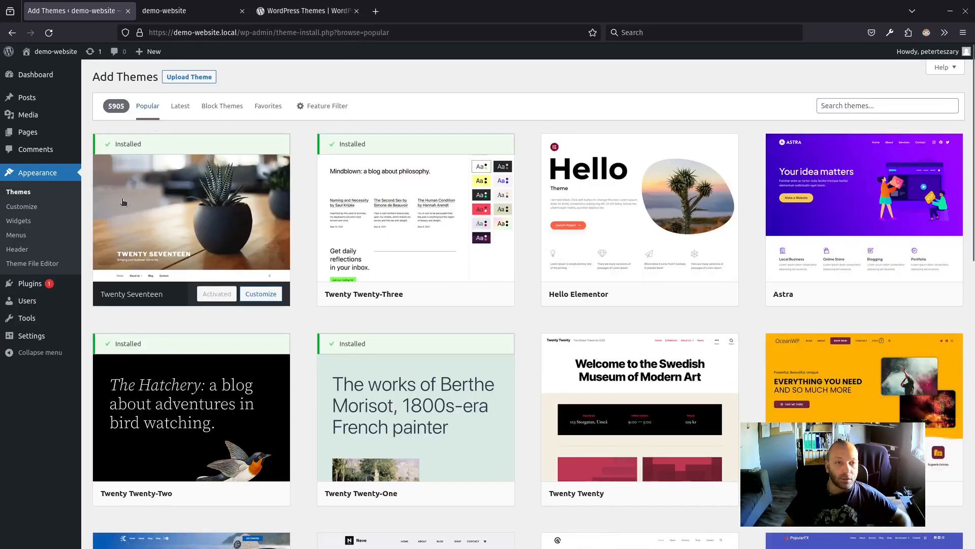
pyautogui.click(182, 106)
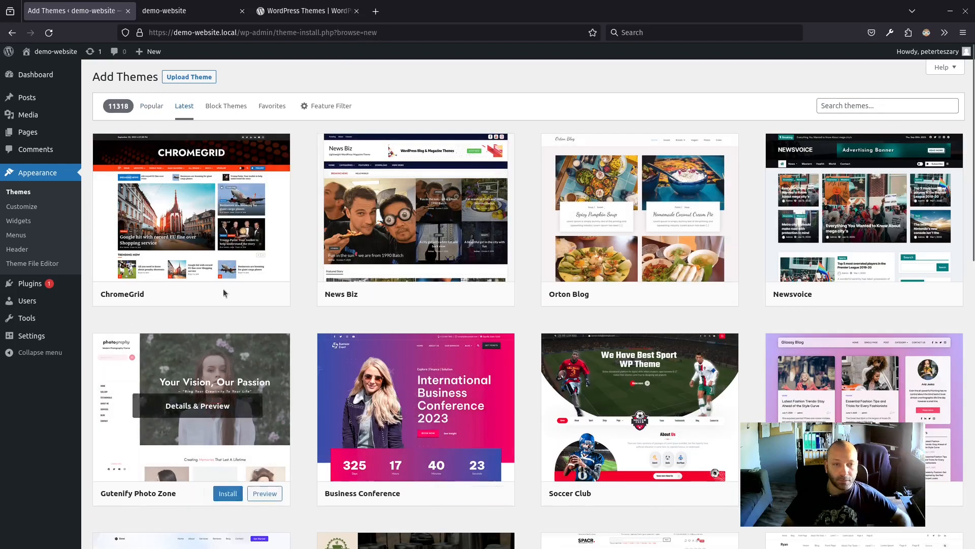
# - Browse the block themes, check the Favorites view and open the theme feature filter options
pyautogui.click(229, 106)
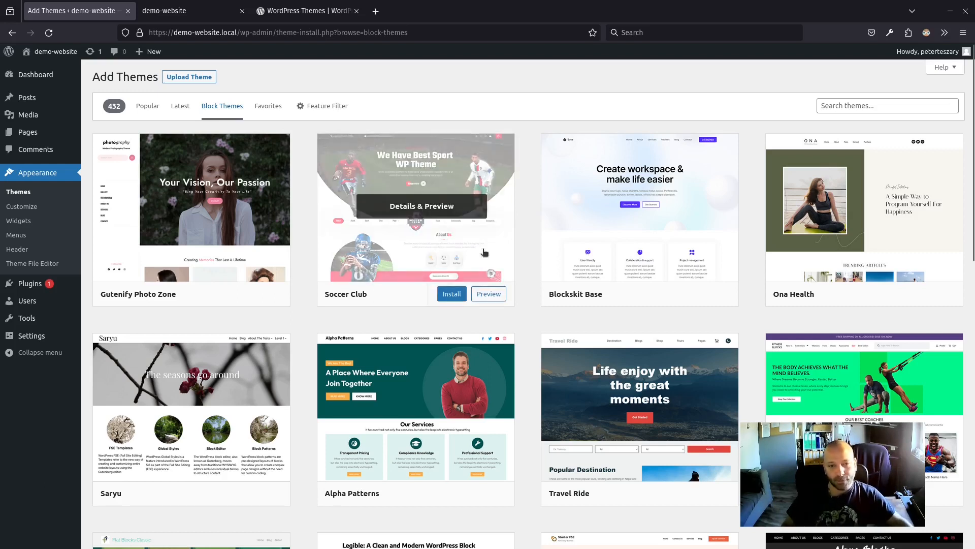
pyautogui.scroll(-10, 465, 325)
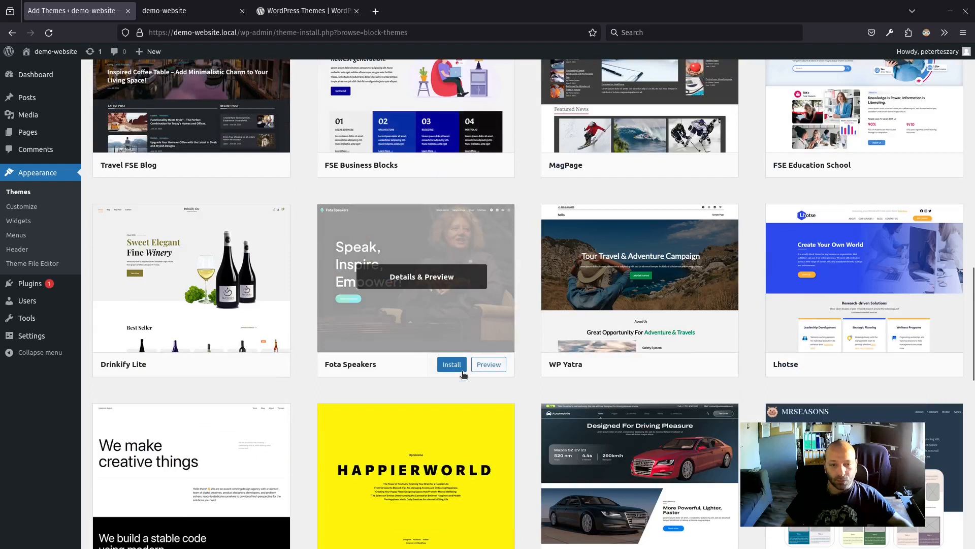
pyautogui.scroll(12, 463, 374)
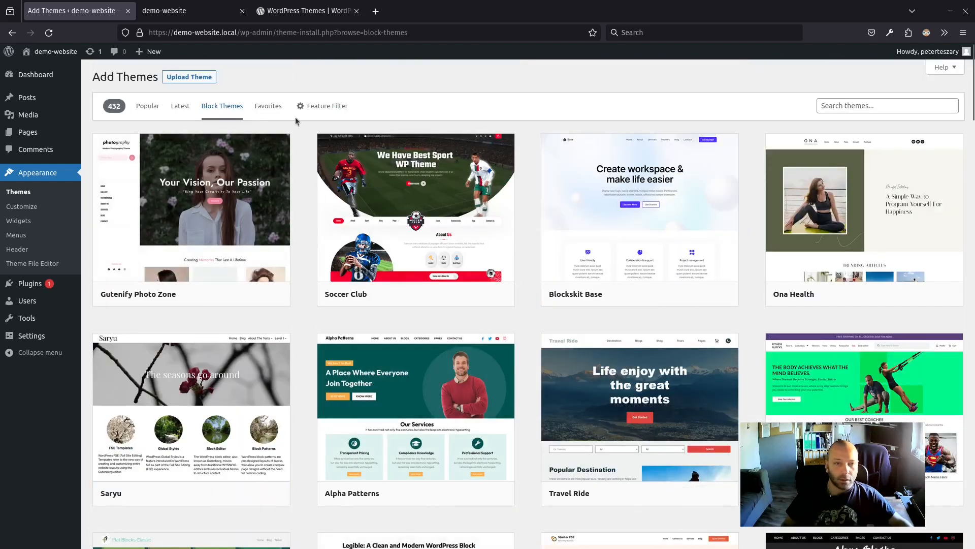
pyautogui.click(269, 106)
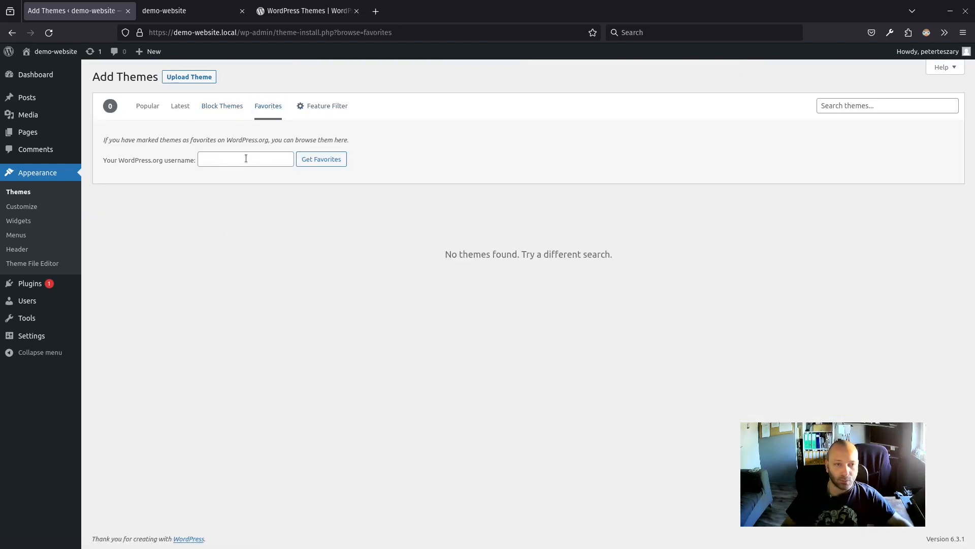
pyautogui.click(313, 107)
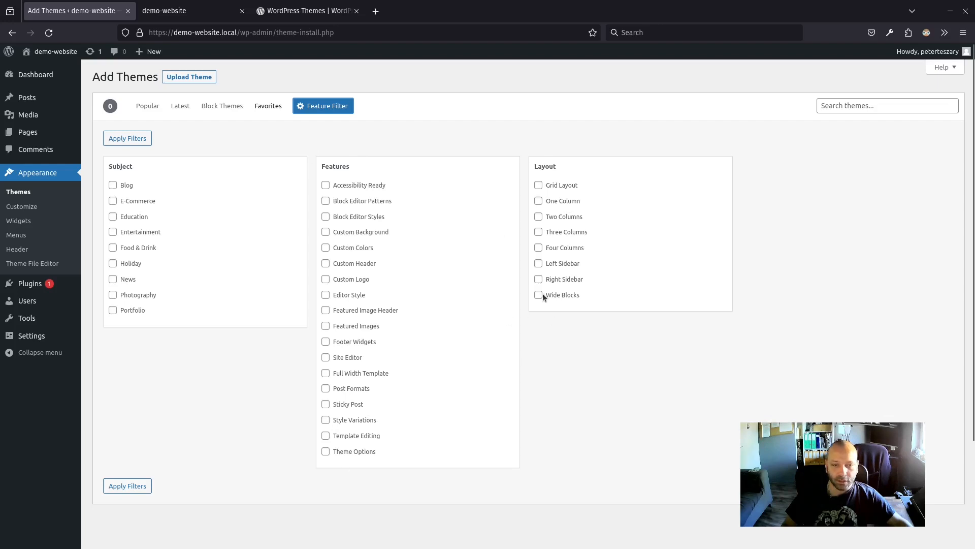
# - Open the Customizer for the active Twenty Seventeen theme and look over its sections
pyautogui.click(13, 211)
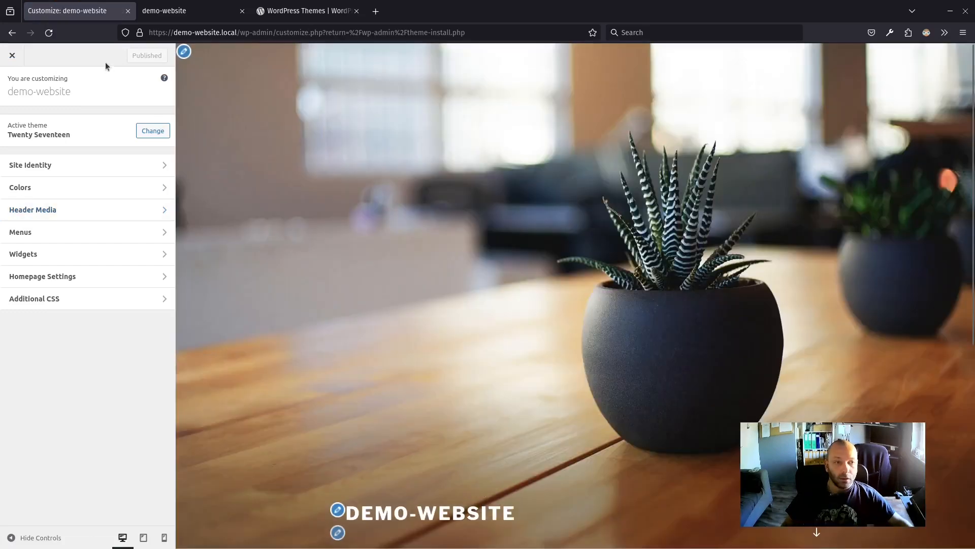
pyautogui.click(12, 55)
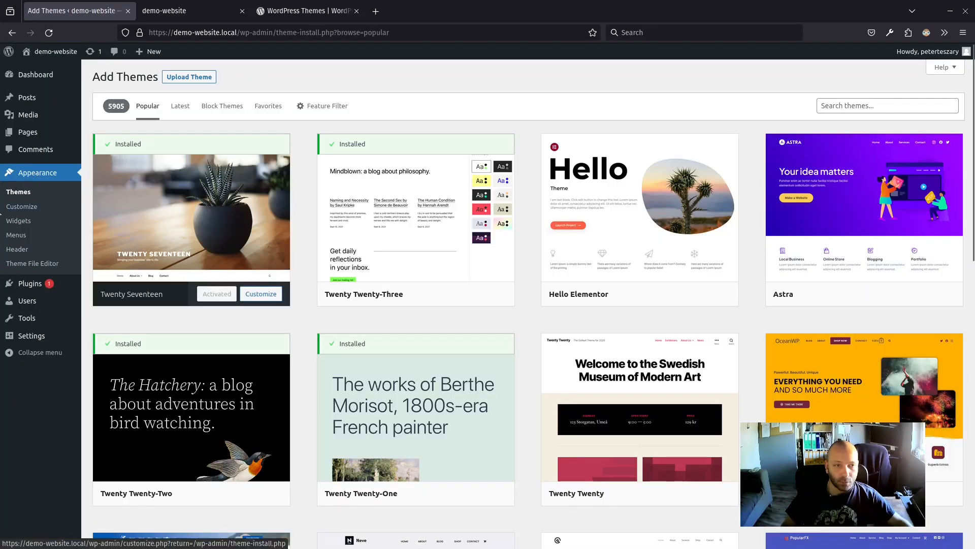
pyautogui.click(22, 207)
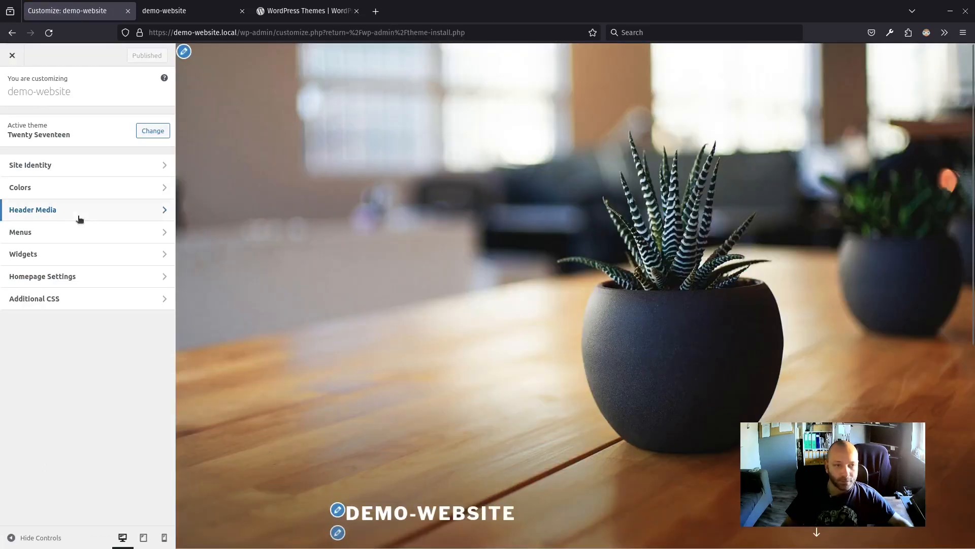
pyautogui.scroll(-5, 394, 377)
pyautogui.scroll(5, 394, 376)
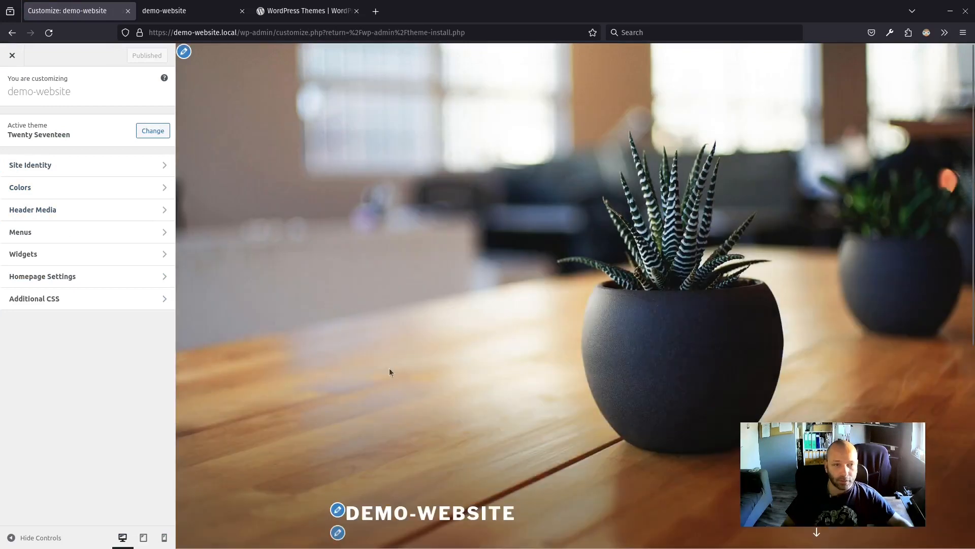
# - Set the site tagline to "This is a demo site" in Site Identity and highlight it in the preview
pyautogui.click(77, 163)
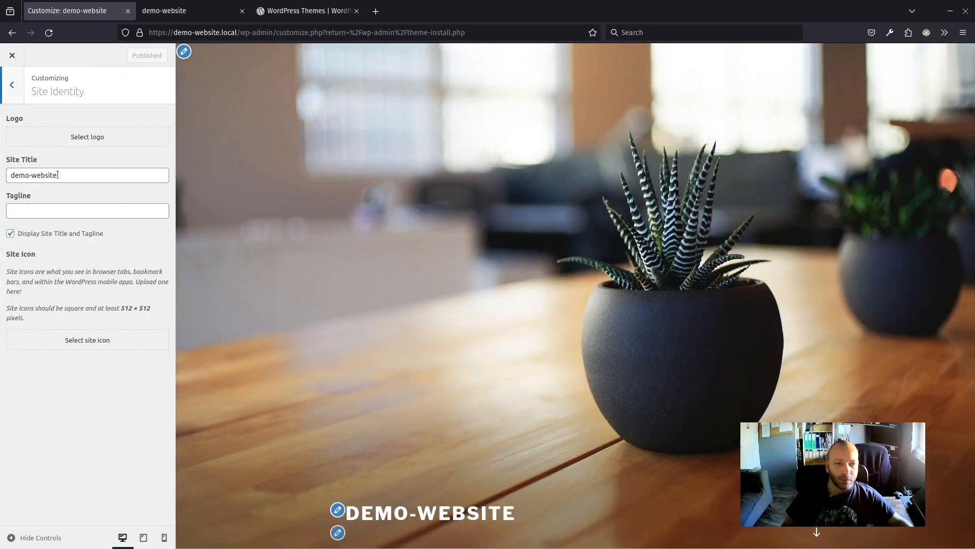
pyautogui.click(99, 205)
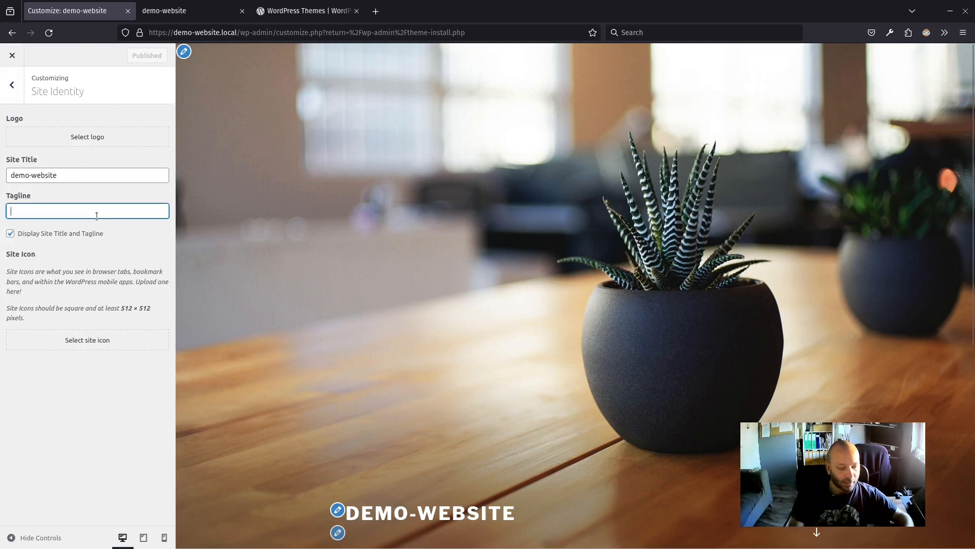
pyautogui.write('This is a demo site')
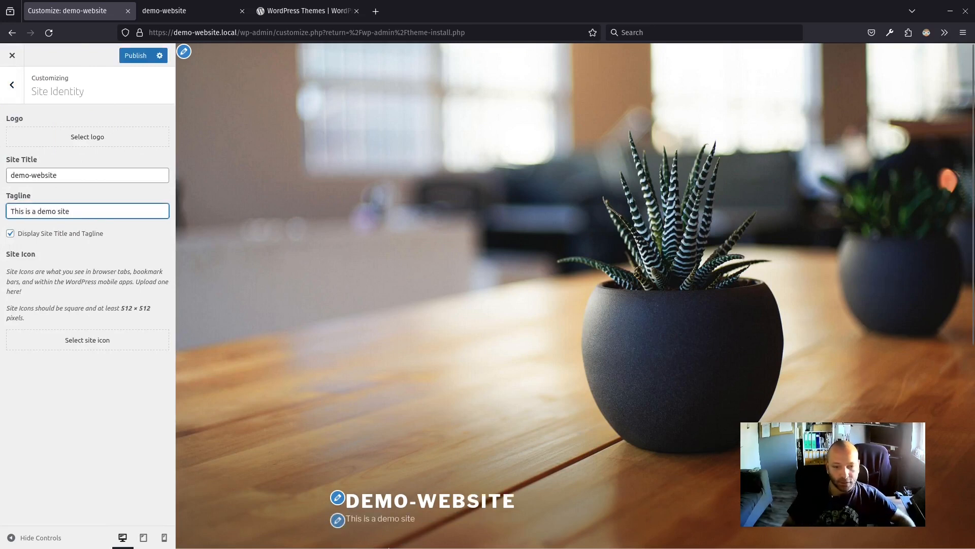
pyautogui.tripleClick(392, 522)
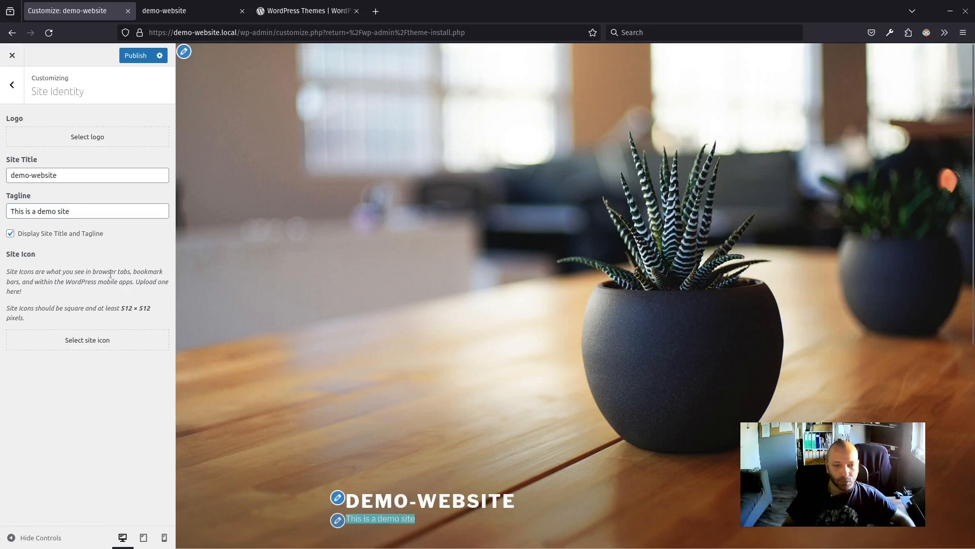
# - Toggle the display of the site title and tagline off and on, and point out the recommended site icon size
pyautogui.click(28, 241)
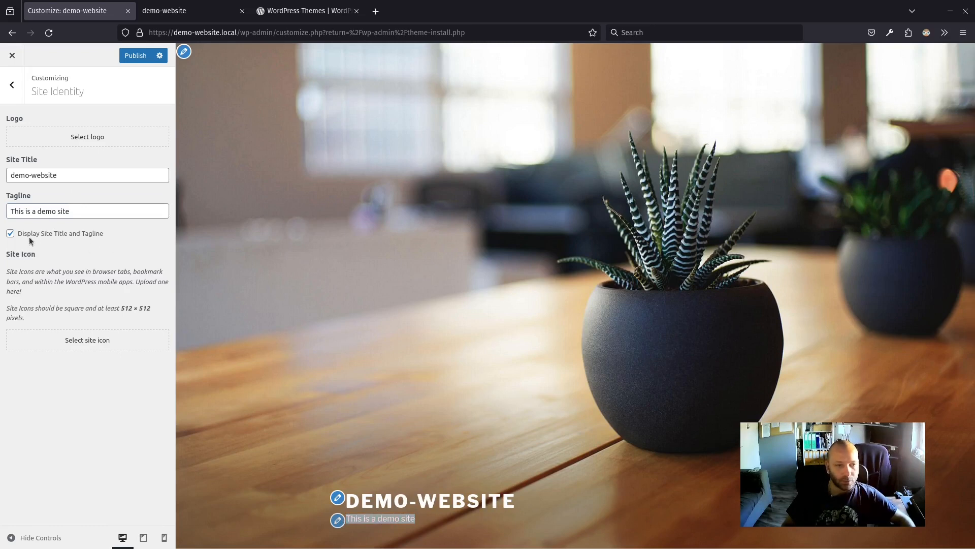
pyautogui.click(32, 235)
pyautogui.click(31, 236)
pyautogui.click(32, 236)
pyautogui.click(32, 236)
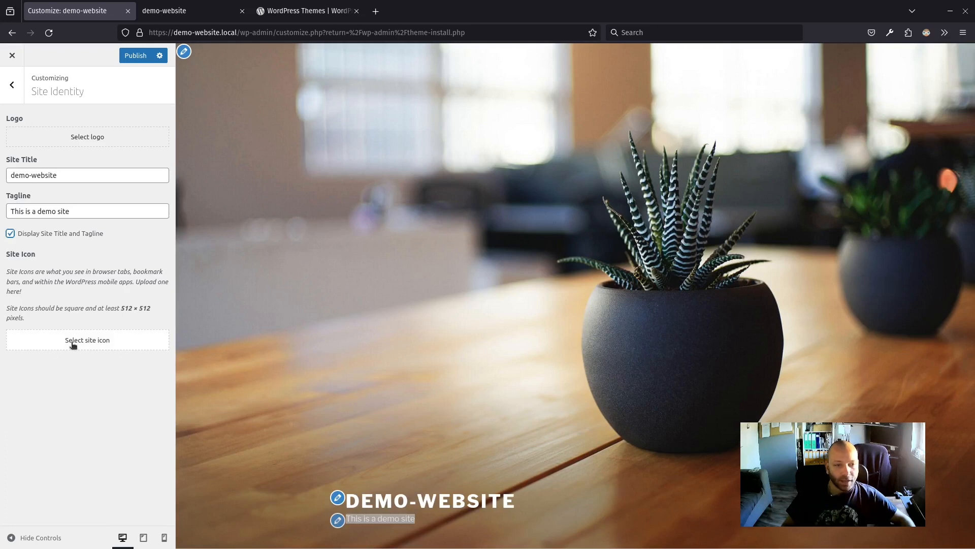
pyautogui.doubleClick(126, 308)
pyautogui.click(102, 377)
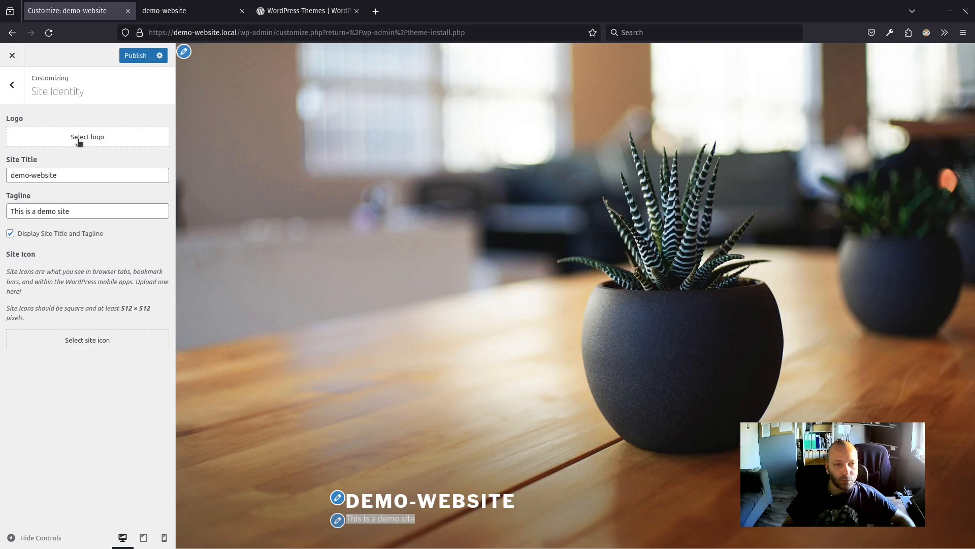
# - Preview the Dark color scheme on the site's posts area and switch back to Light
pyautogui.click(11, 84)
pyautogui.click(55, 191)
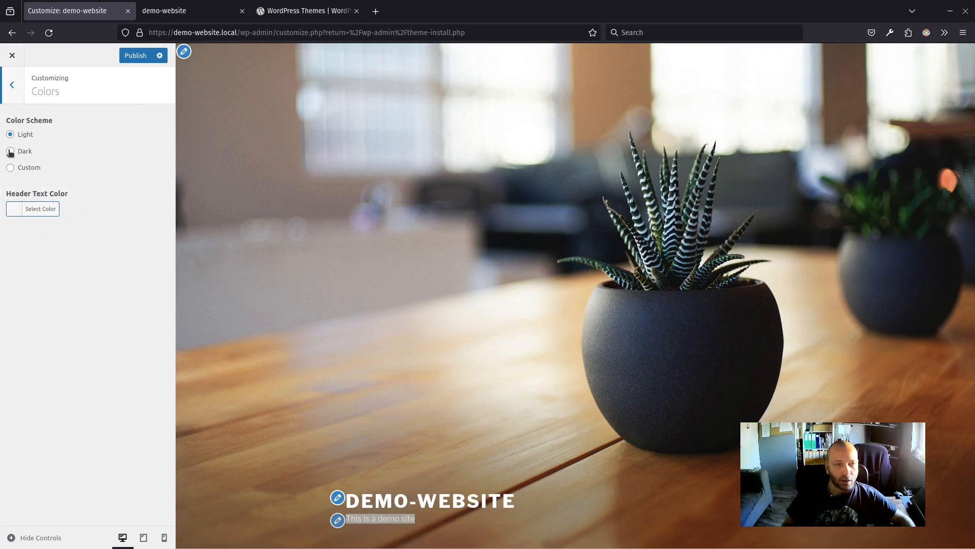
pyautogui.click(11, 151)
pyautogui.scroll(-6, 428, 212)
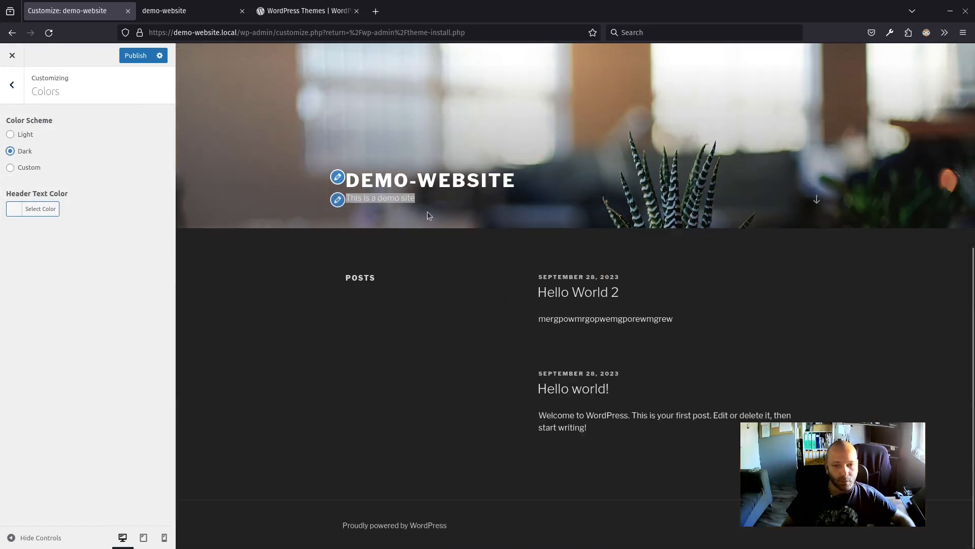
pyautogui.click(10, 134)
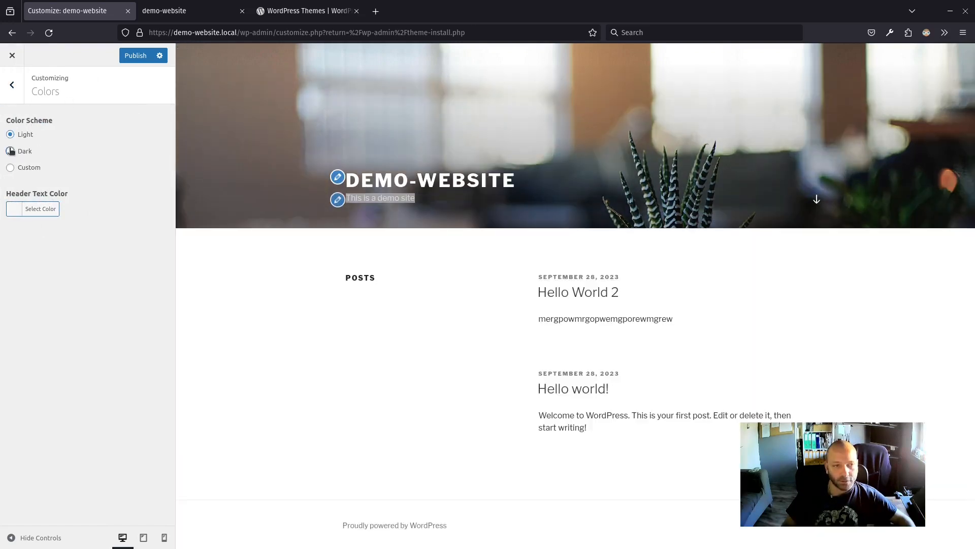
# - Try the Custom color scheme with an orange hue and a purple hue
pyautogui.click(10, 151)
pyautogui.click(11, 167)
pyautogui.moveTo(57, 197); pyautogui.dragTo(77, 188)
pyautogui.click(26, 197)
pyautogui.moveTo(20, 199); pyautogui.dragTo(16, 198)
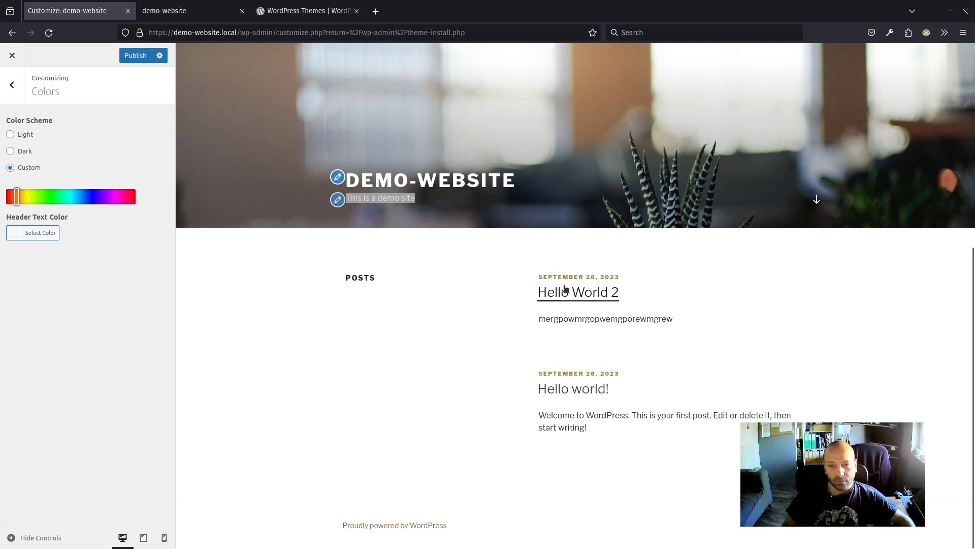
pyautogui.click(110, 197)
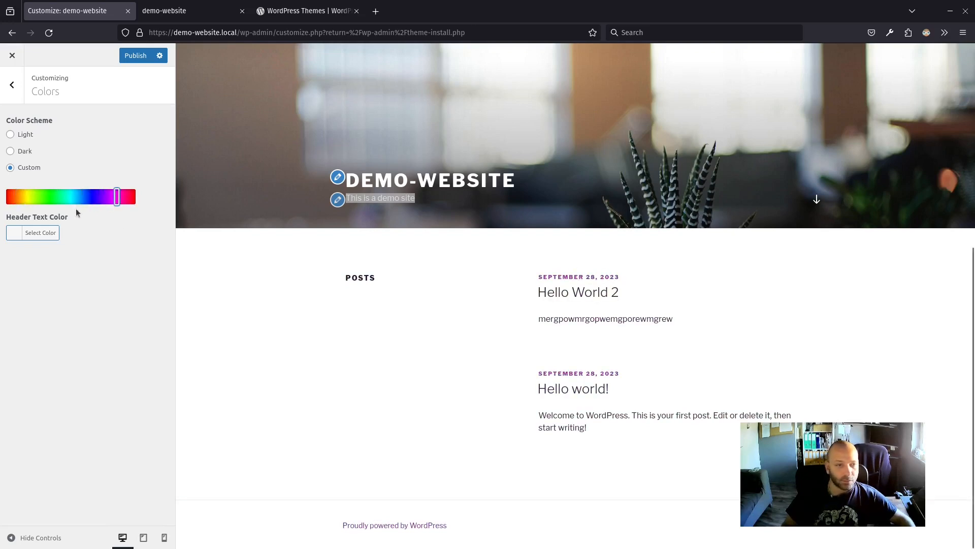
pyautogui.click(12, 85)
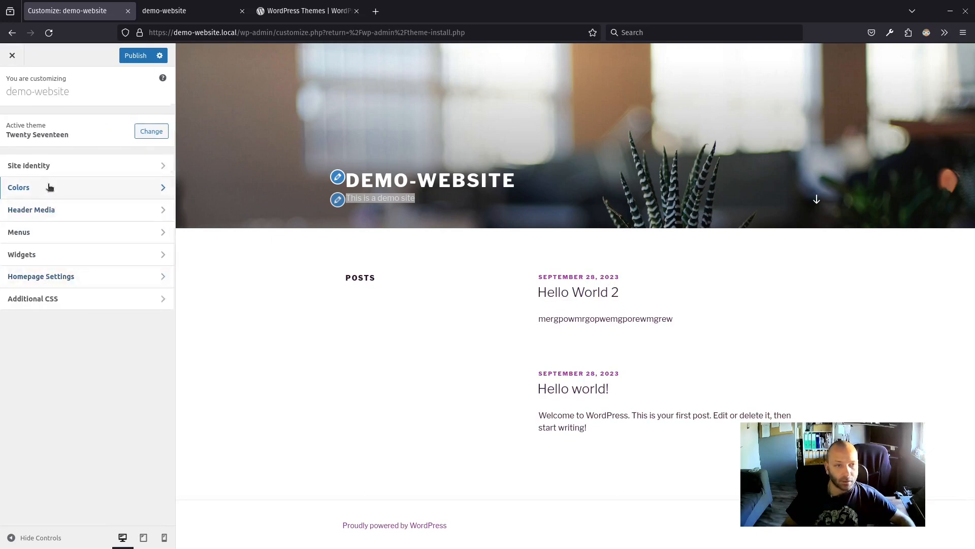
# - Set the site's color scheme to Dark
pyautogui.click(50, 188)
pyautogui.click(25, 153)
pyautogui.click(11, 88)
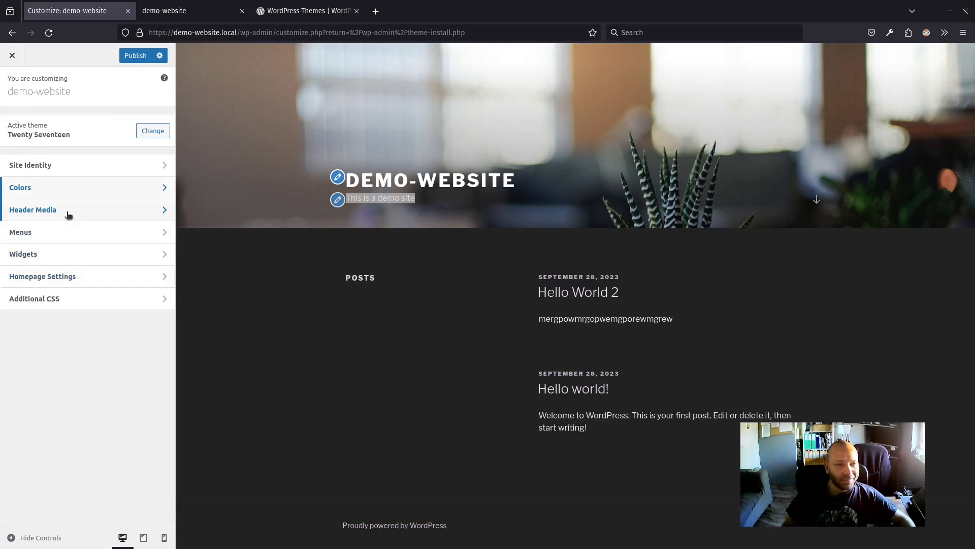
# - Review the Header Media options for video and image, and look at the Menus section
pyautogui.click(51, 210)
pyautogui.scroll(-3, 66, 212)
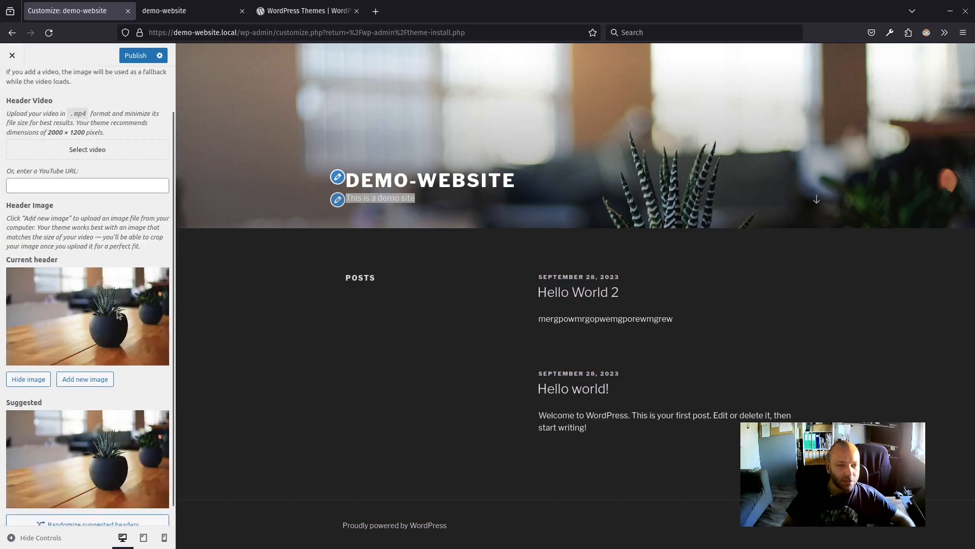
pyautogui.scroll(-1, 87, 392)
pyautogui.scroll(3, 71, 378)
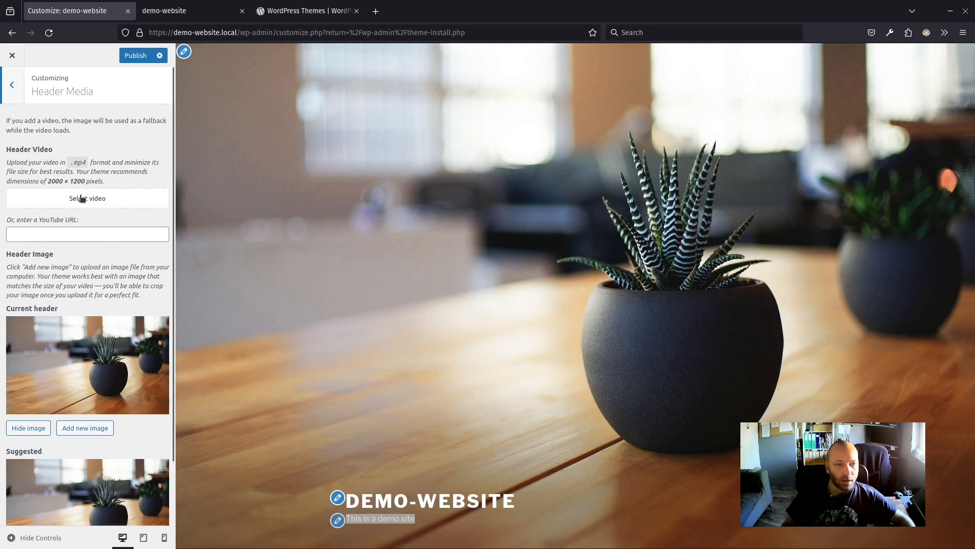
pyautogui.click(11, 85)
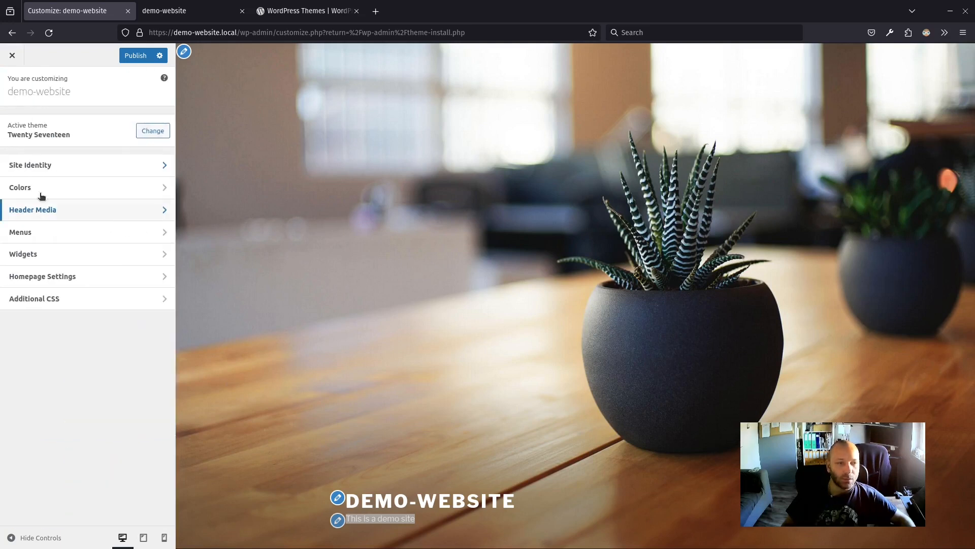
pyautogui.click(34, 234)
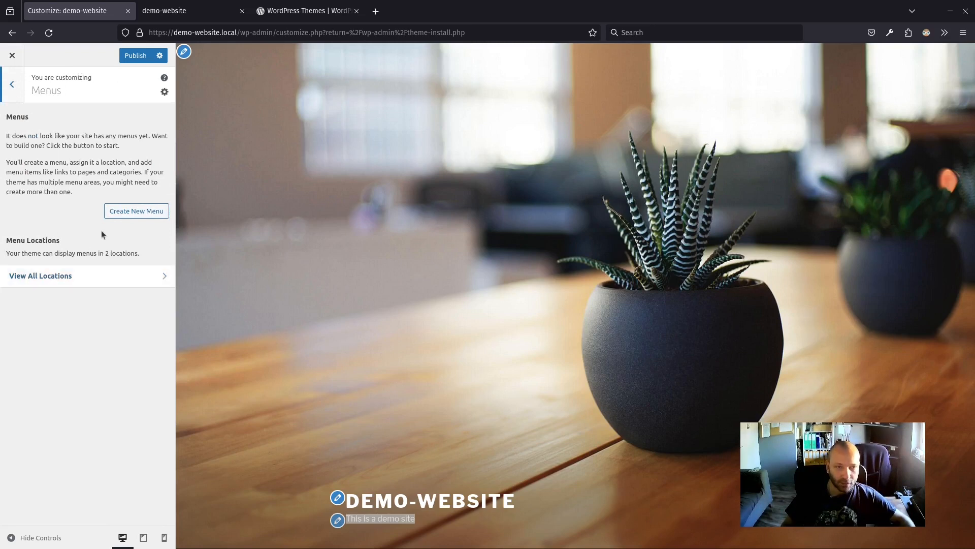
pyautogui.click(14, 89)
# - View the theme's widget areas and look into the Blog Sidebar area
pyautogui.click(92, 252)
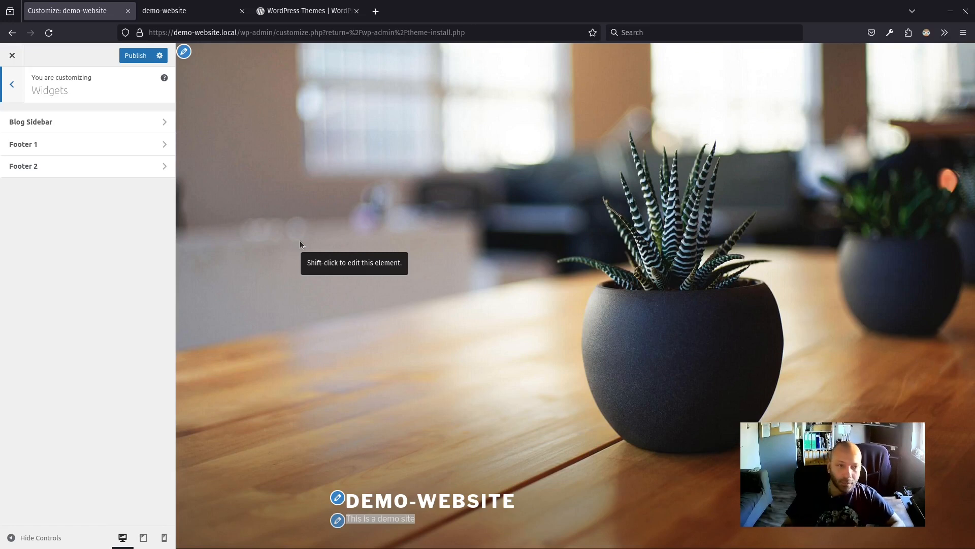
pyautogui.click(32, 121)
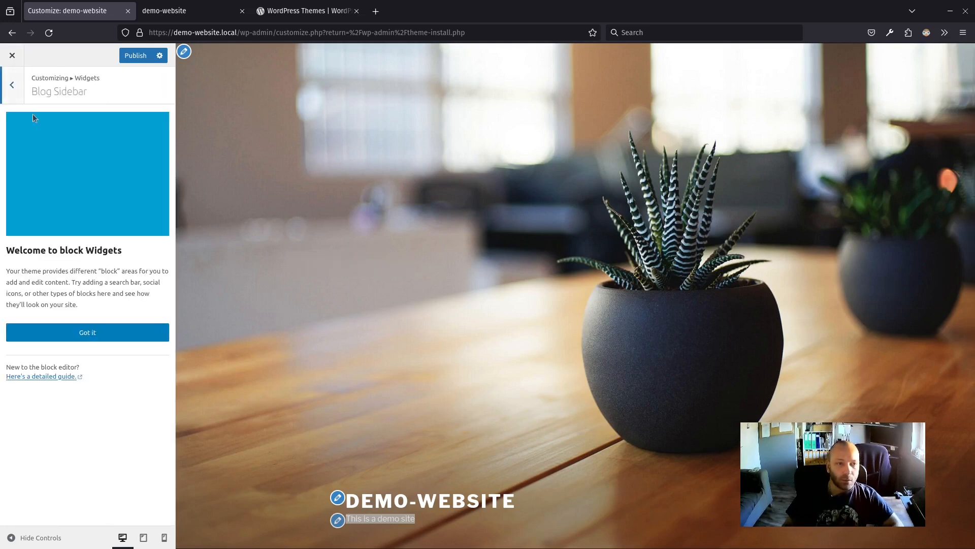
pyautogui.click(15, 88)
pyautogui.click(38, 120)
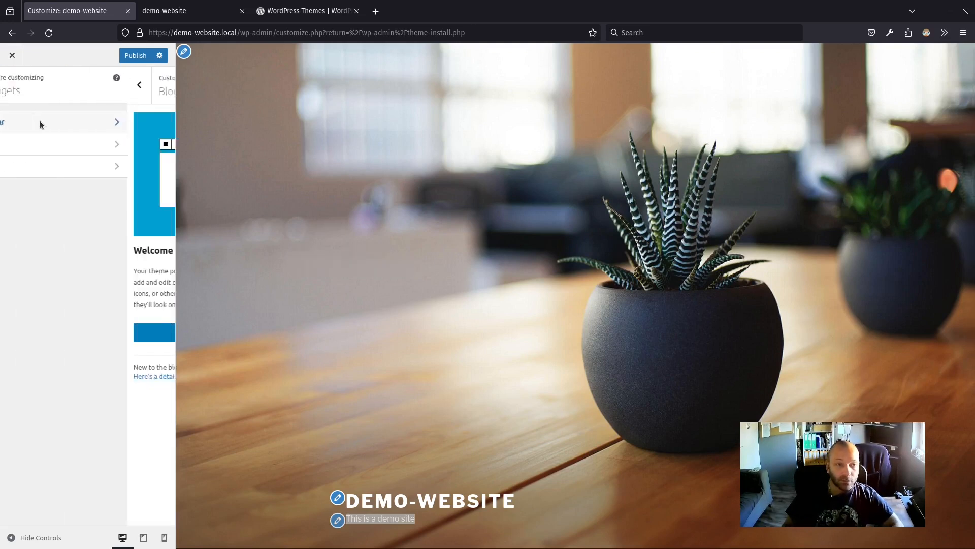
pyautogui.click(14, 96)
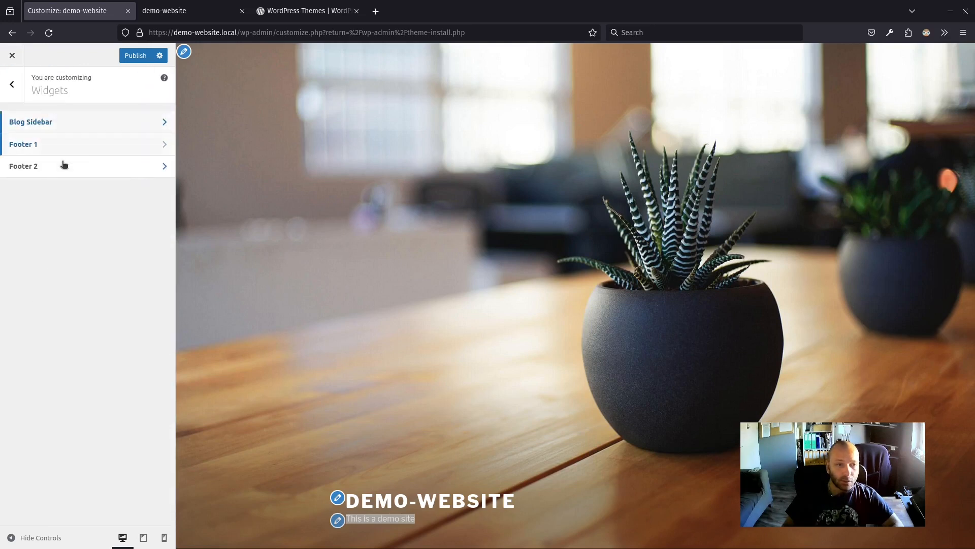
# - Leave the widget areas and review the Homepage Settings for what the homepage displays
pyautogui.scroll(-5, 432, 410)
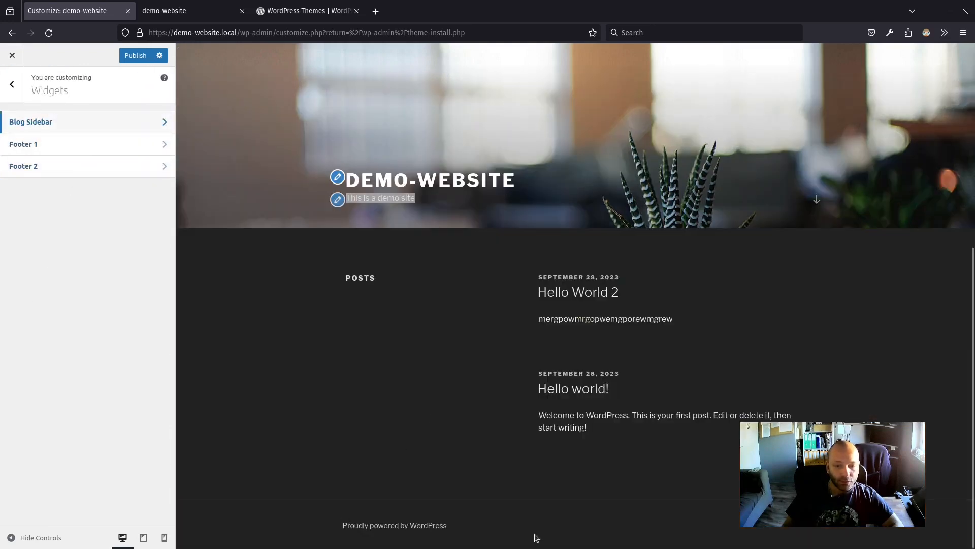
pyautogui.click(15, 92)
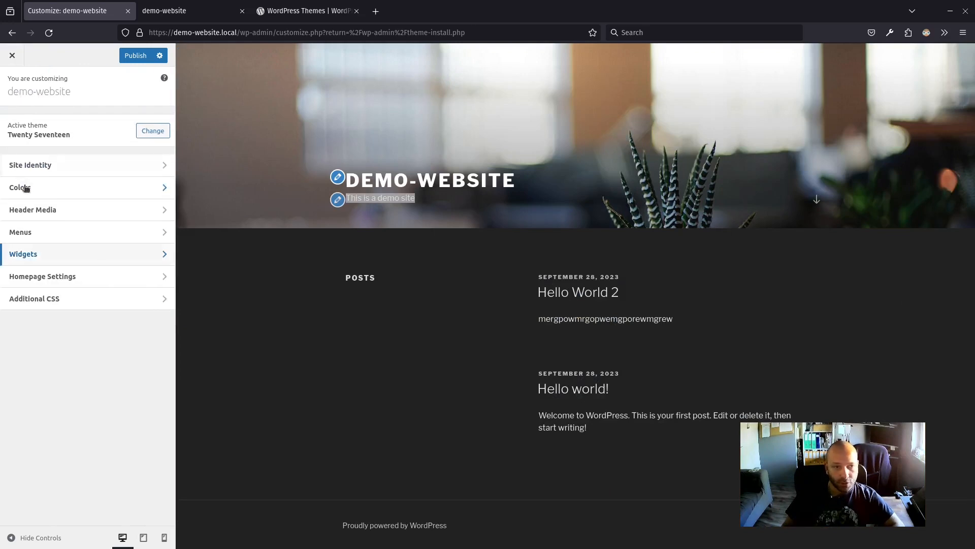
pyautogui.click(35, 285)
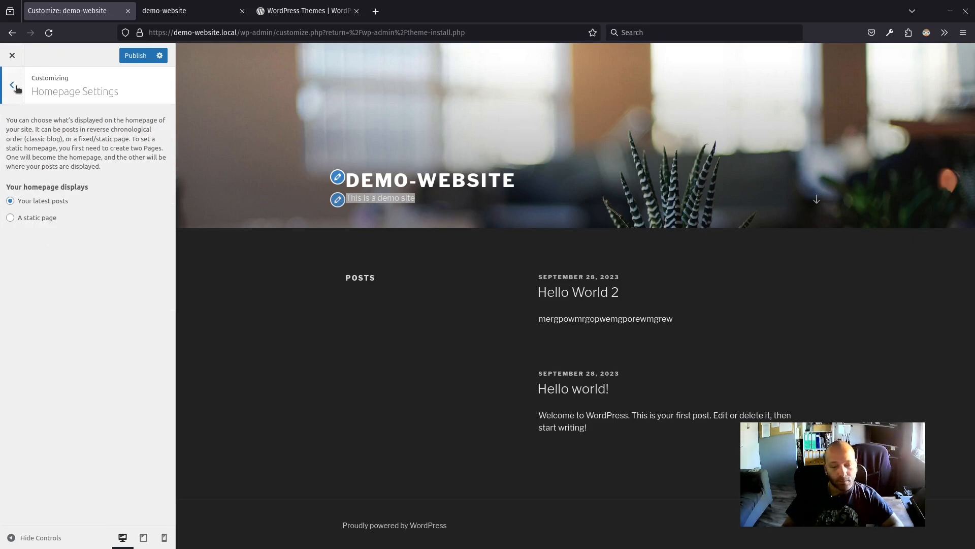
pyautogui.click(6, 97)
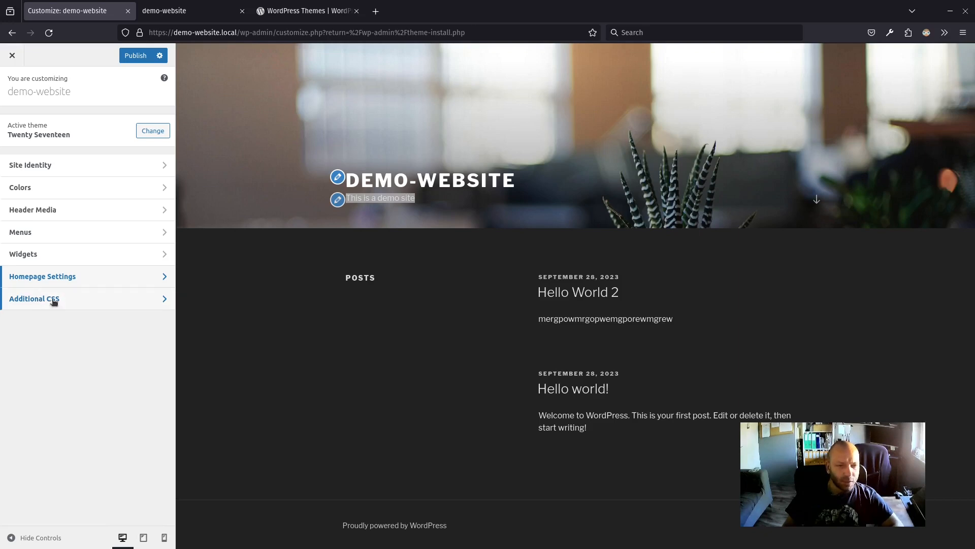
# - Look at the Additional CSS section and highlight the site title in the preview as an example of something to style
pyautogui.click(53, 300)
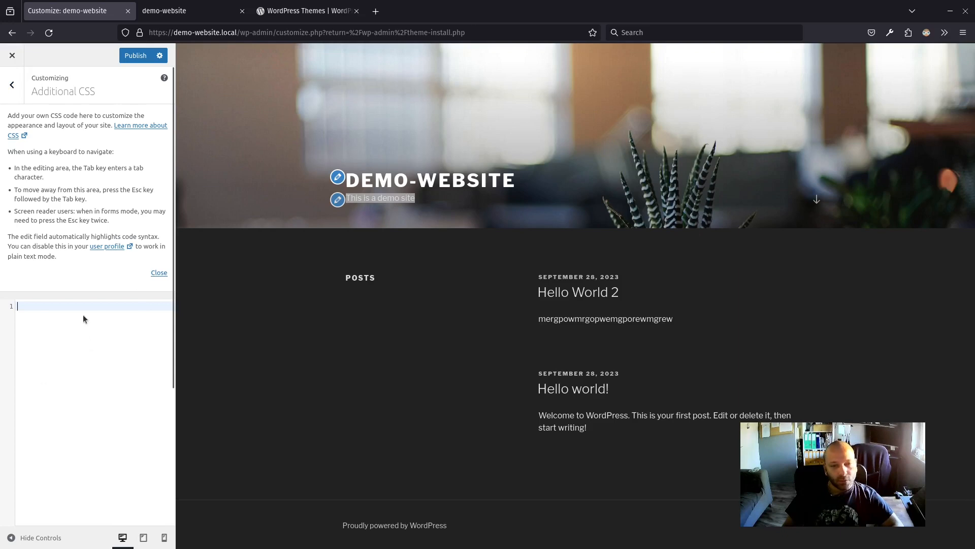
pyautogui.moveTo(528, 181); pyautogui.dragTo(339, 178)
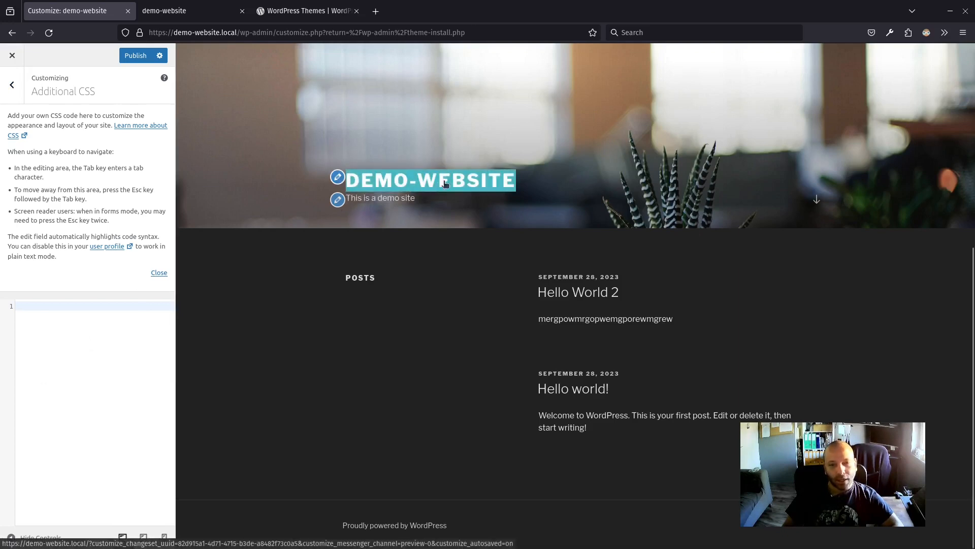
pyautogui.click(61, 312)
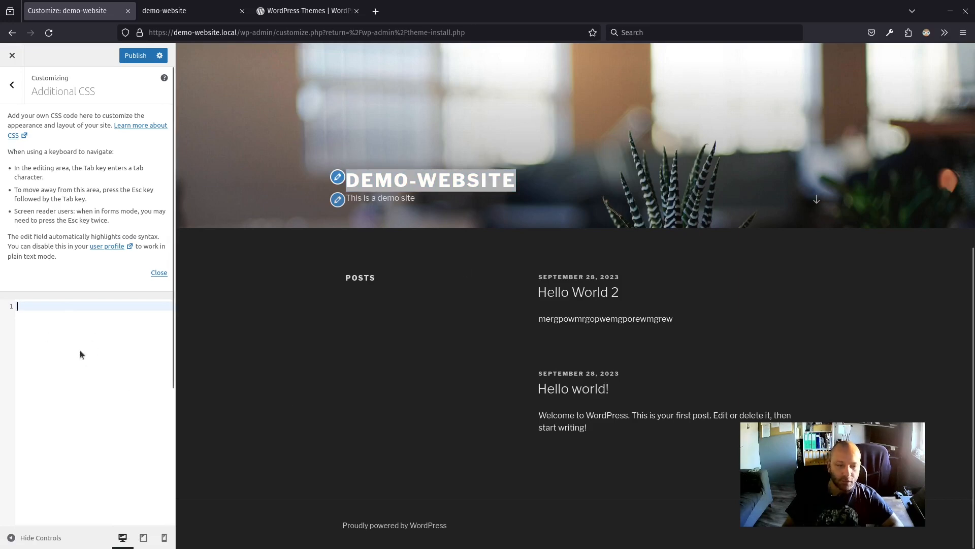
pyautogui.click(12, 85)
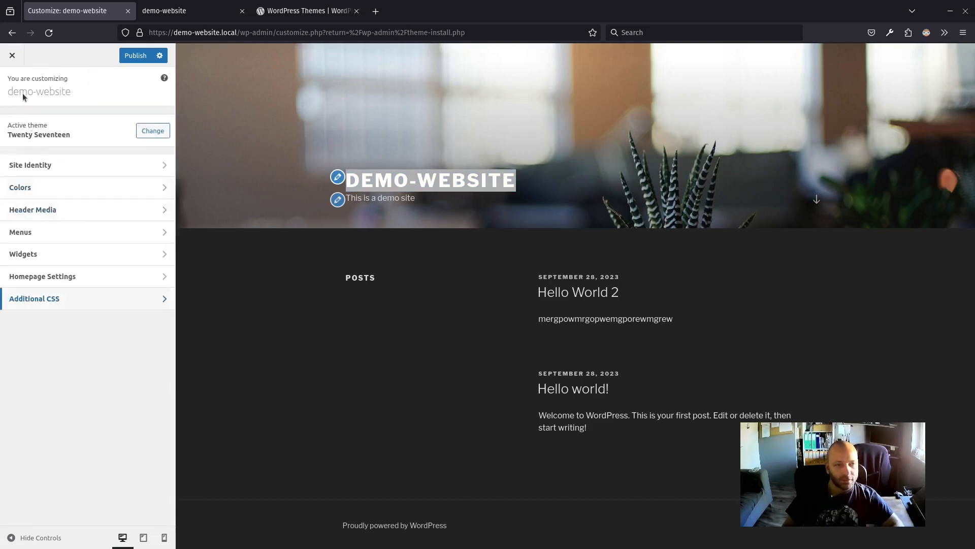
# - Publish the theme customizations instead of discarding them, and close the Customizer
pyautogui.click(12, 56)
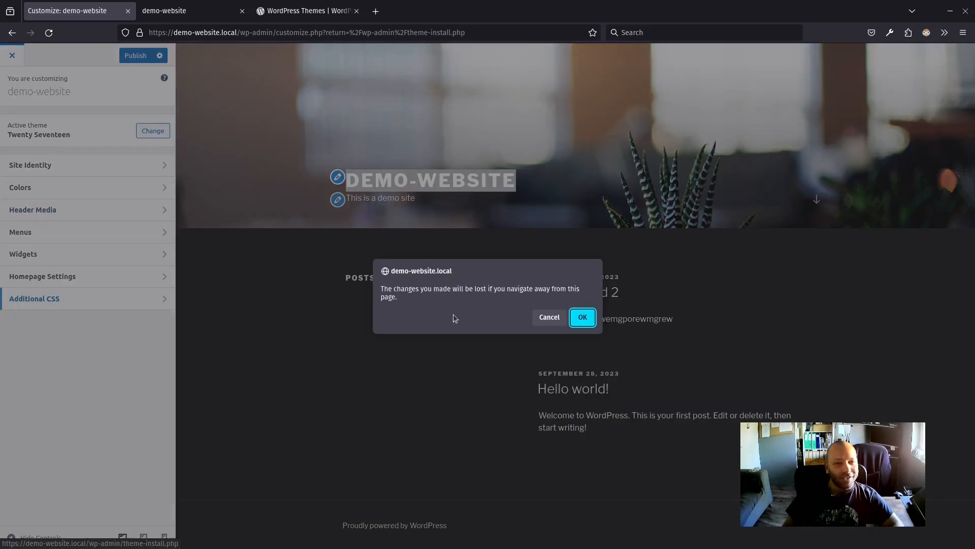
pyautogui.click(546, 318)
pyautogui.click(131, 56)
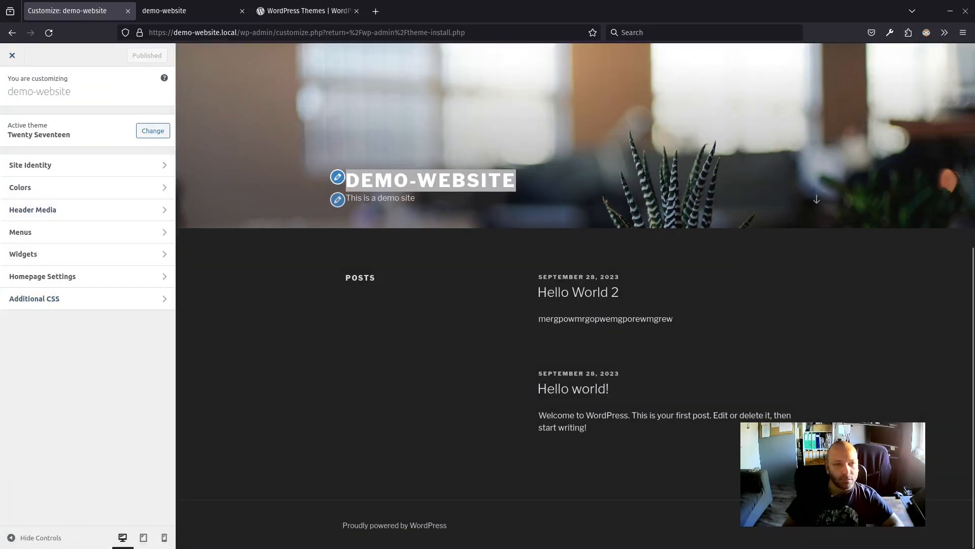
pyautogui.click(12, 56)
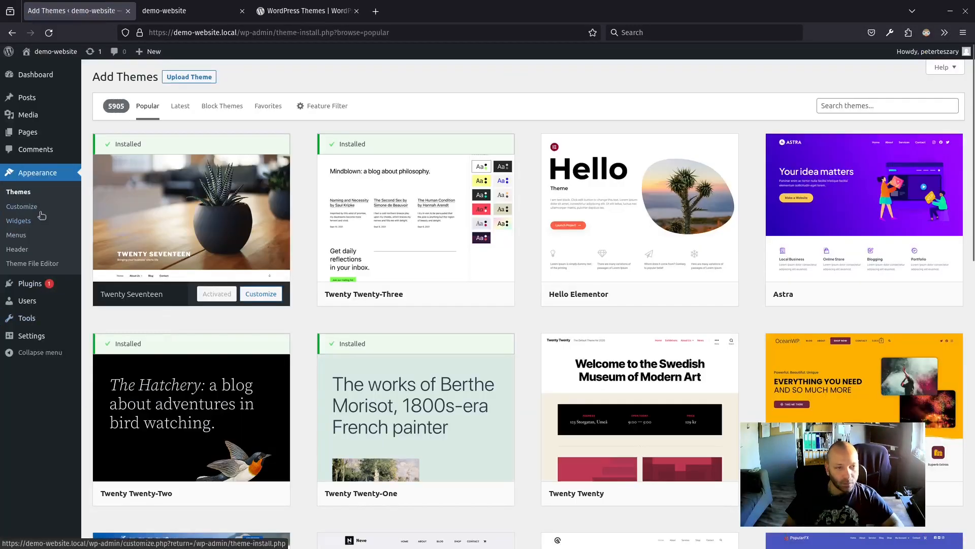
# - Go to the Widgets admin page, dismiss its welcome guide, and browse all blocks available for the Blog Sidebar
pyautogui.click(17, 226)
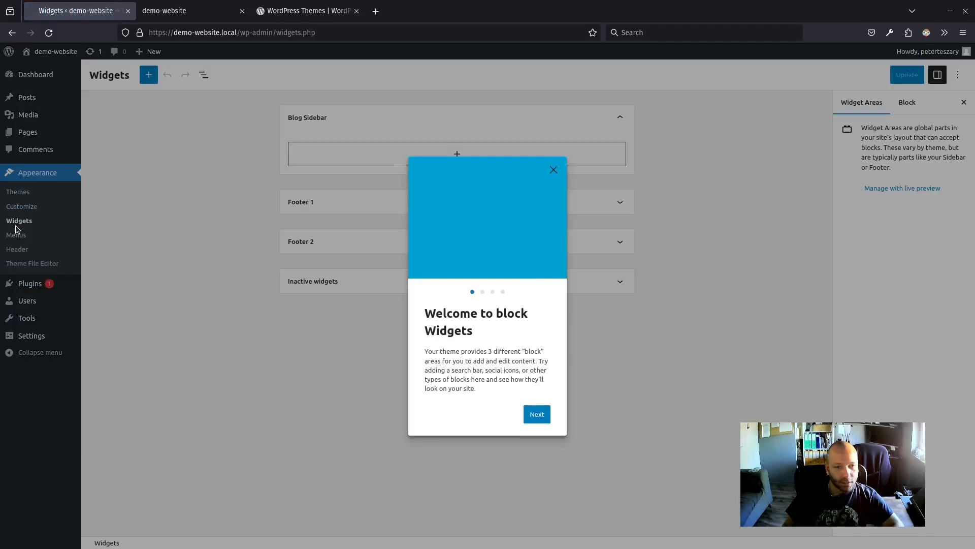
pyautogui.click(539, 416)
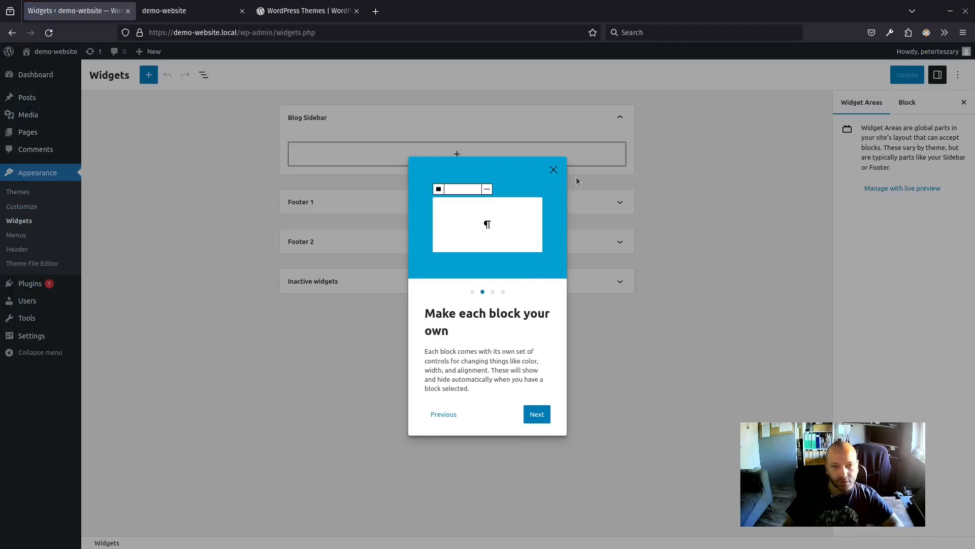
pyautogui.click(552, 168)
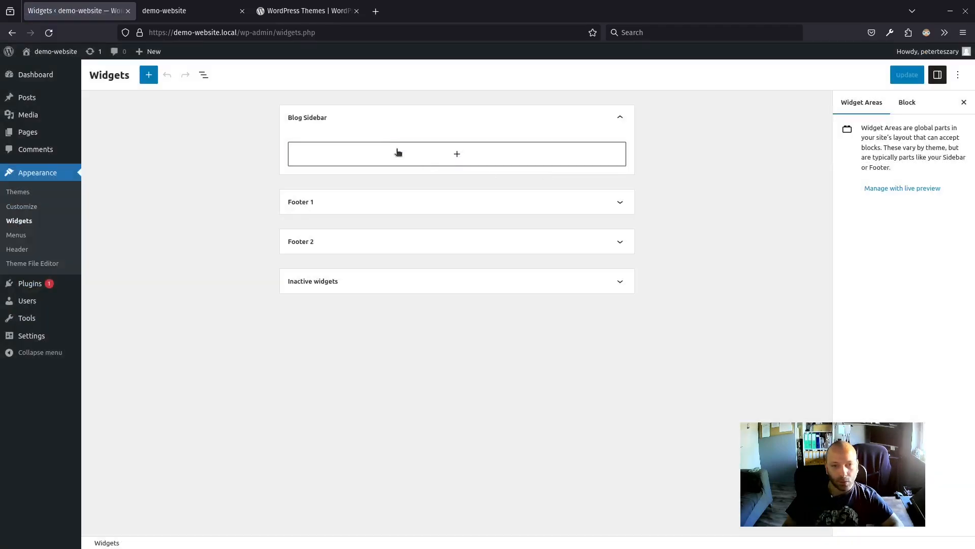
pyautogui.click(442, 159)
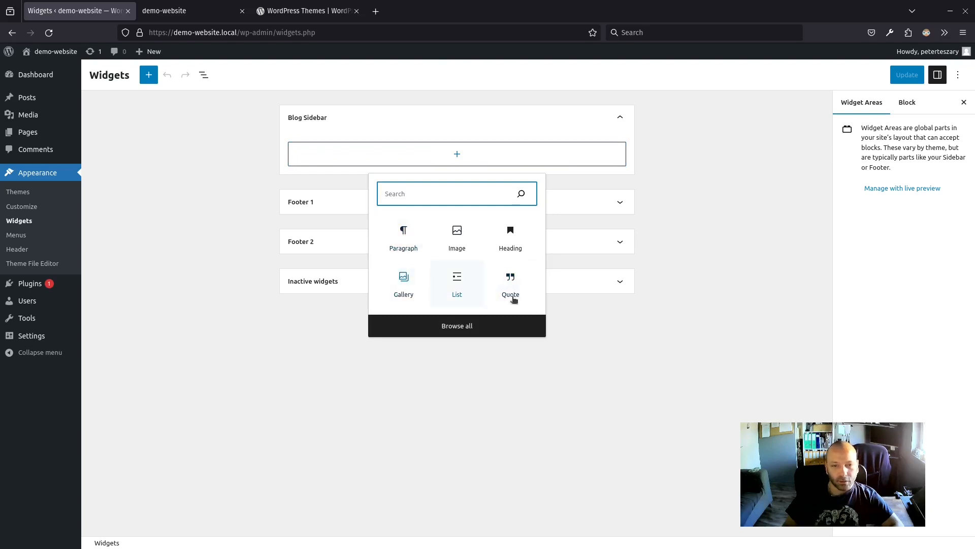
pyautogui.click(450, 328)
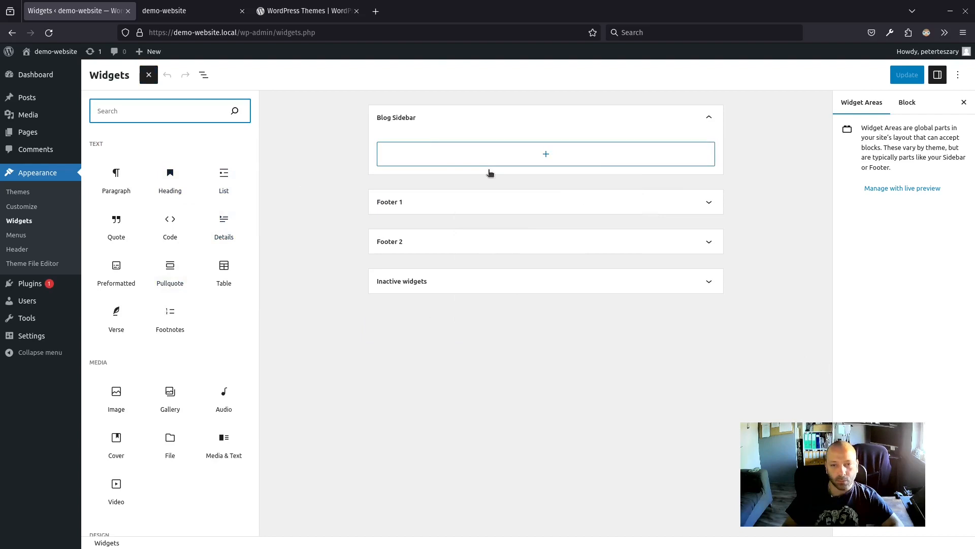
# - View the Hello World 2 post on the live site and look through its layout and comments
pyautogui.click(201, 10)
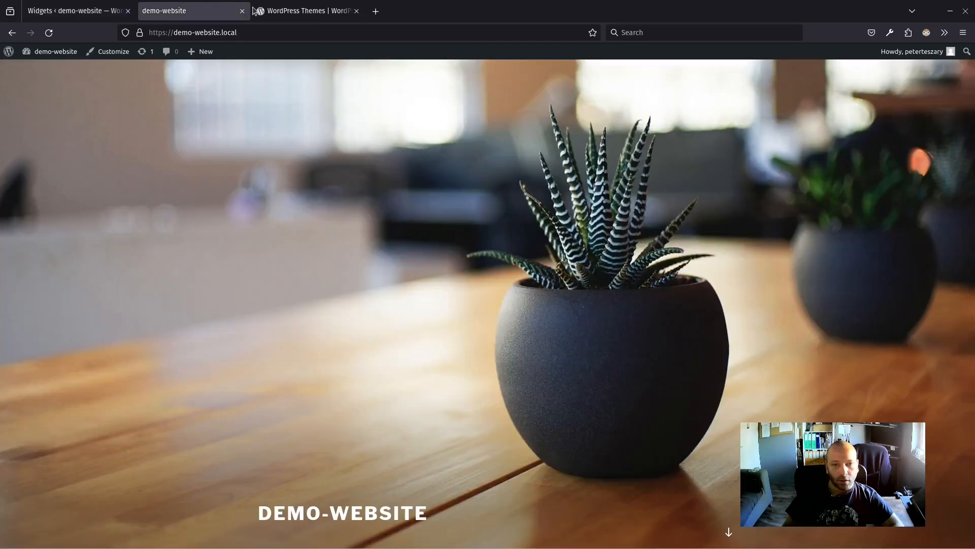
pyautogui.click(480, 296)
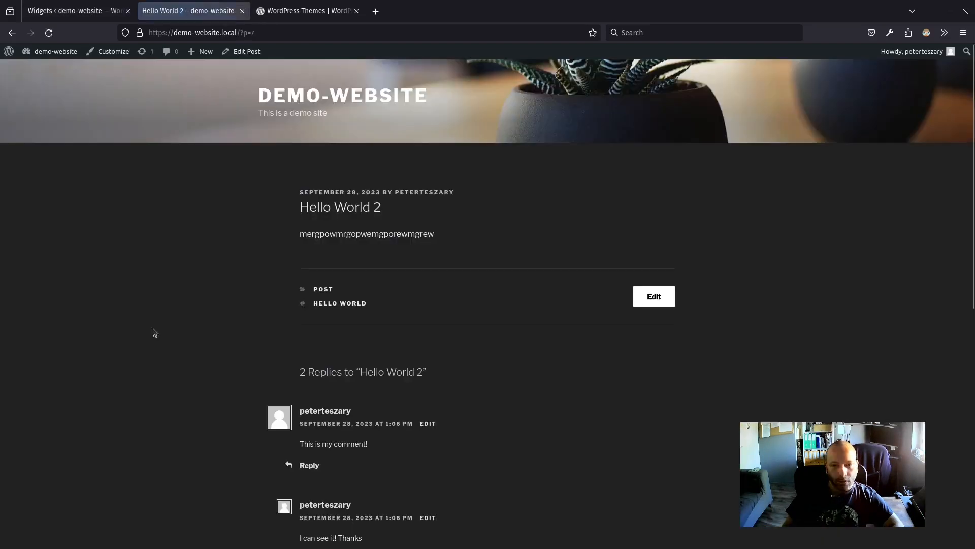
pyautogui.scroll(-3, 824, 208)
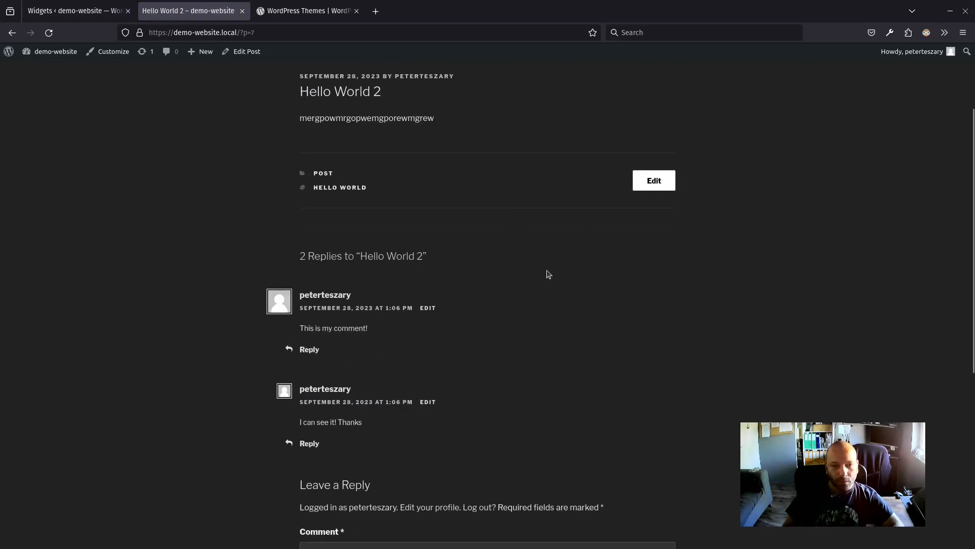
pyautogui.scroll(3, 547, 272)
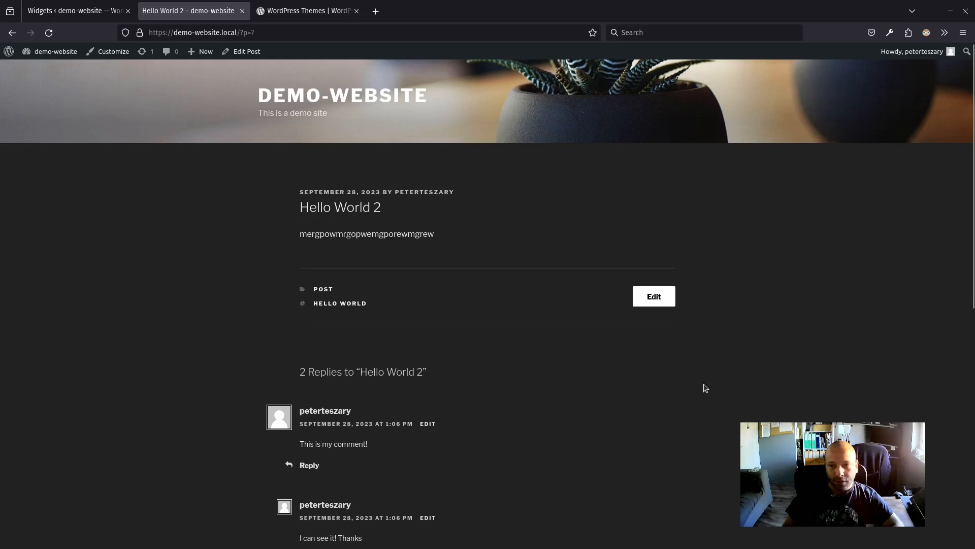
# - Return to the widget editor and look at the Footer 1 widget area
pyautogui.click(102, 10)
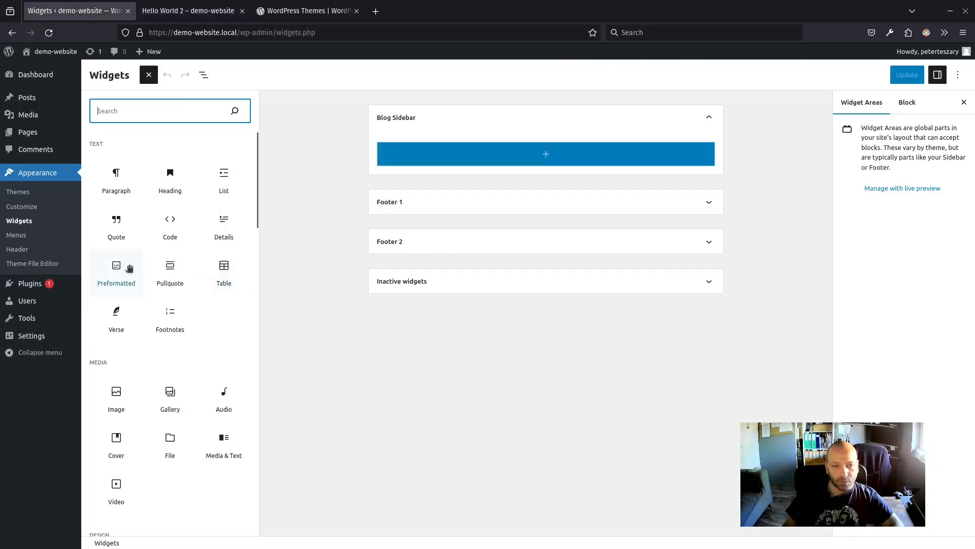
pyautogui.click(487, 203)
pyautogui.click(458, 239)
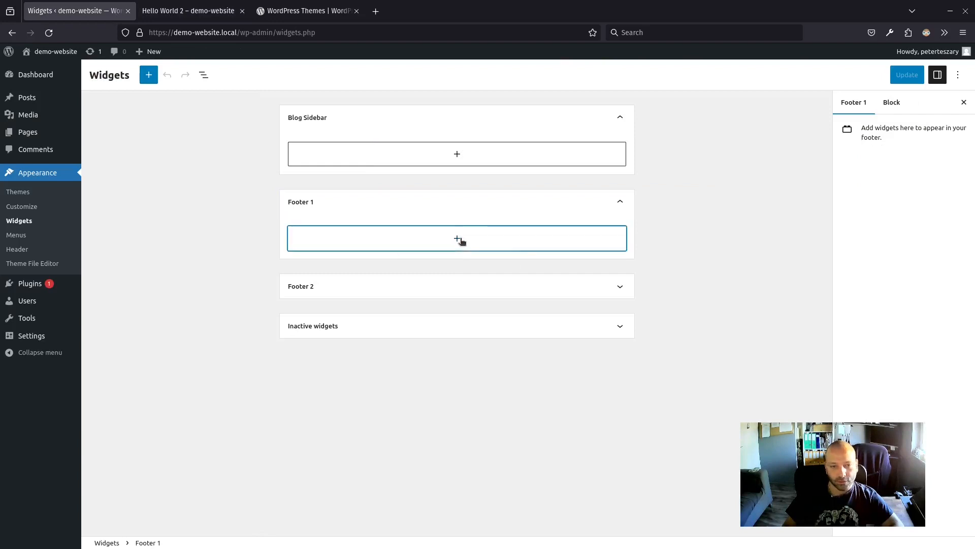
pyautogui.click(191, 199)
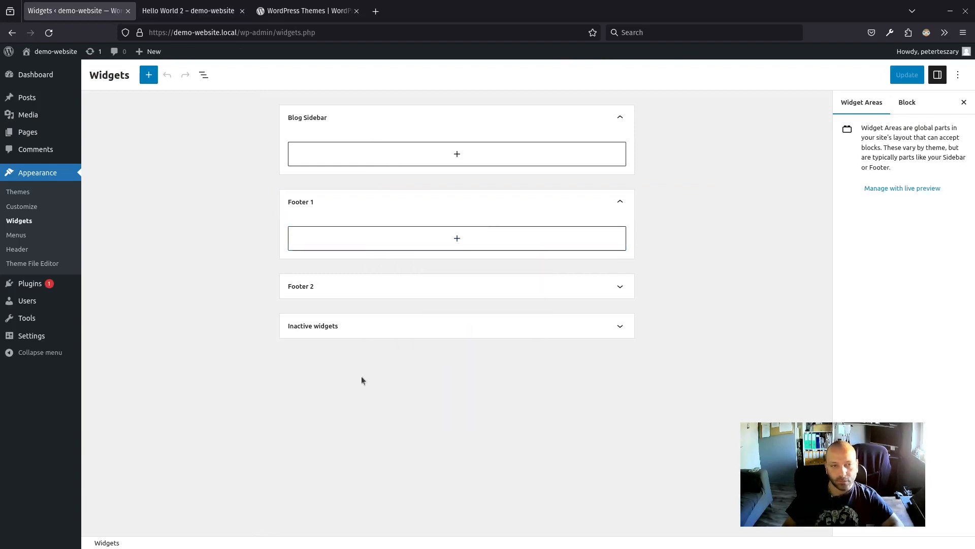
# - Create a new navigation menu named main-menu
pyautogui.click(26, 239)
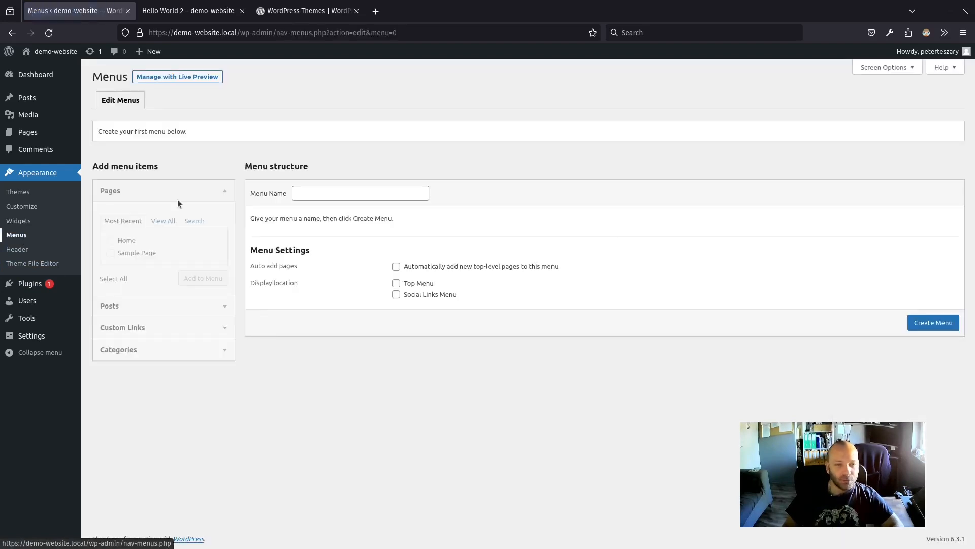
pyautogui.click(337, 199)
pyautogui.write('main')
pyautogui.press('Down')
pyautogui.press('Down')
pyautogui.press('Return')
pyautogui.click(935, 325)
# - Add the Home and Sample Page pages to main-menu and save it
pyautogui.click(123, 243)
pyautogui.click(203, 278)
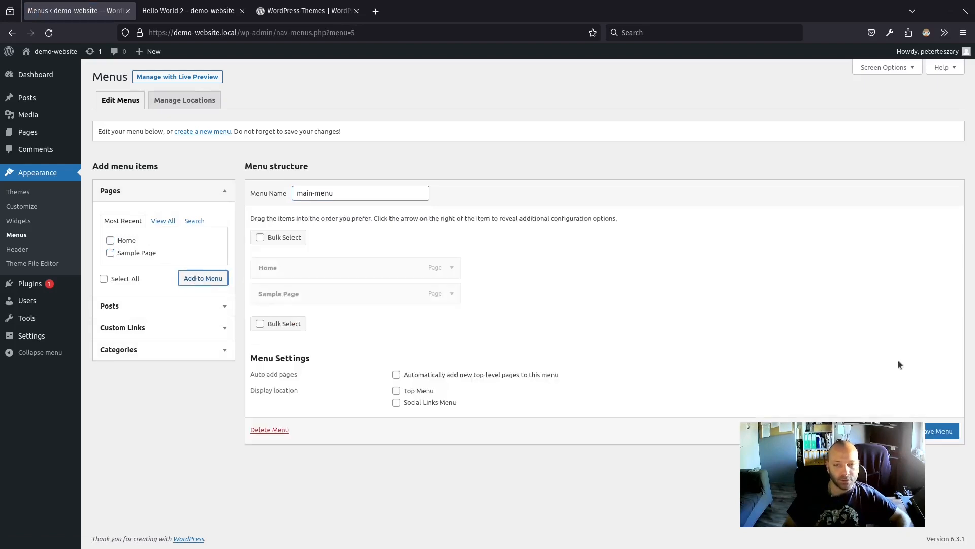
pyautogui.click(936, 436)
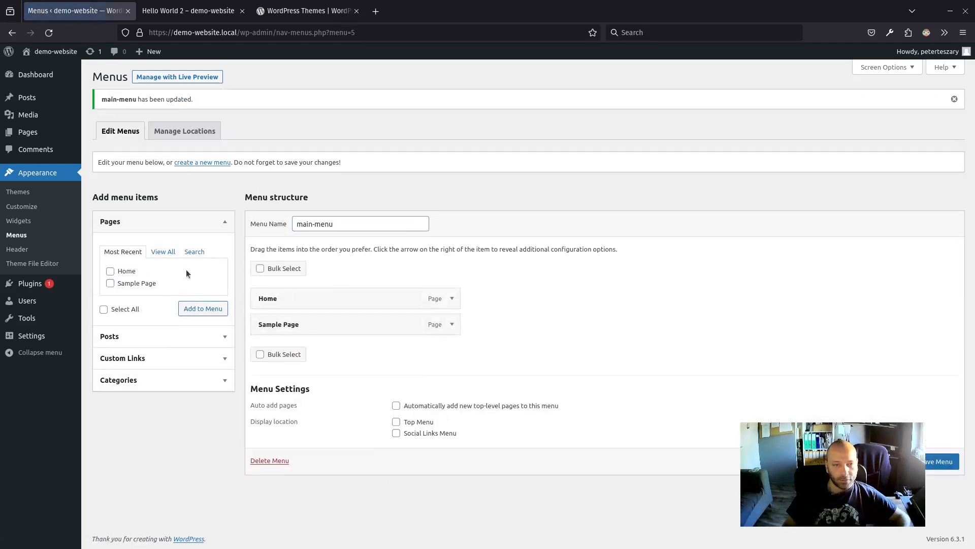
# - Assign main-menu to the Top Menu theme location, save, and check the menu on the reloaded Hello World 2 post
pyautogui.click(185, 131)
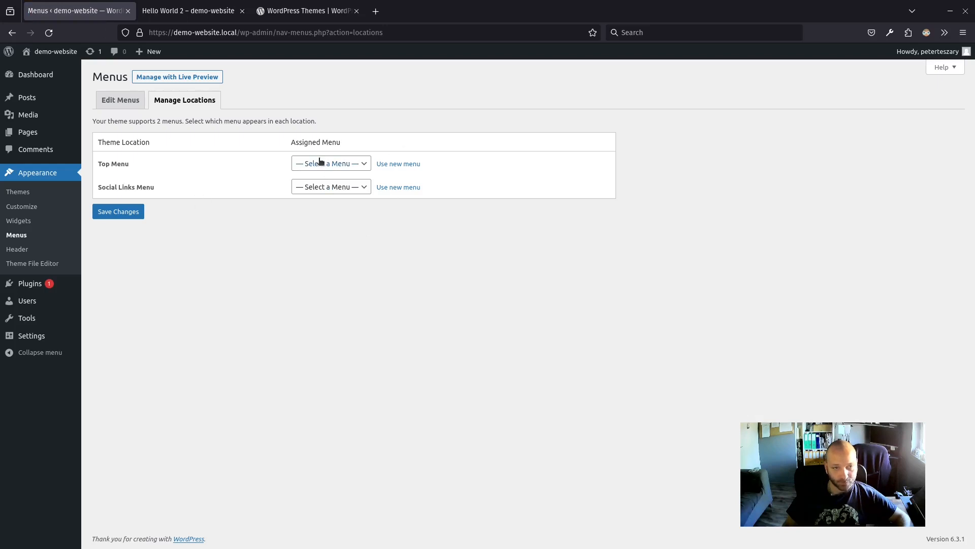
pyautogui.click(356, 169)
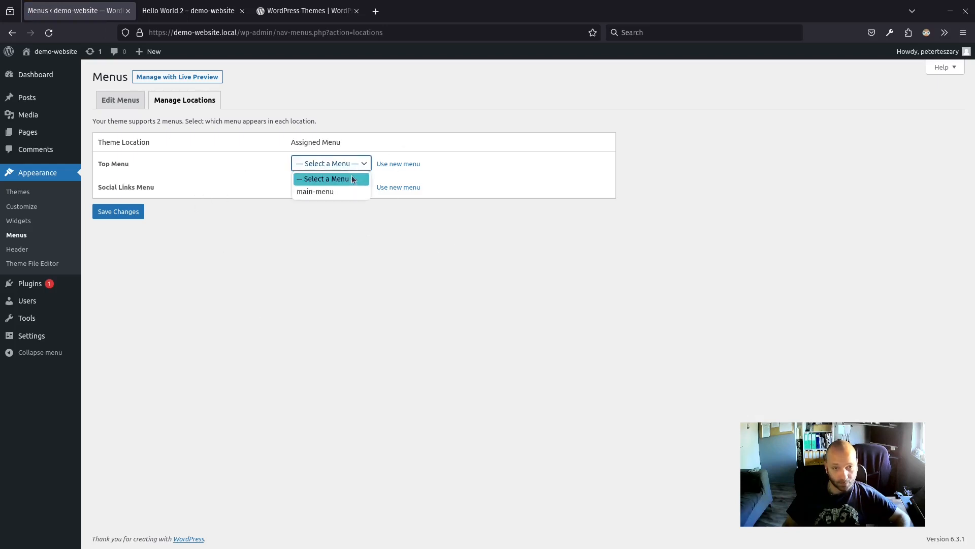
pyautogui.click(340, 191)
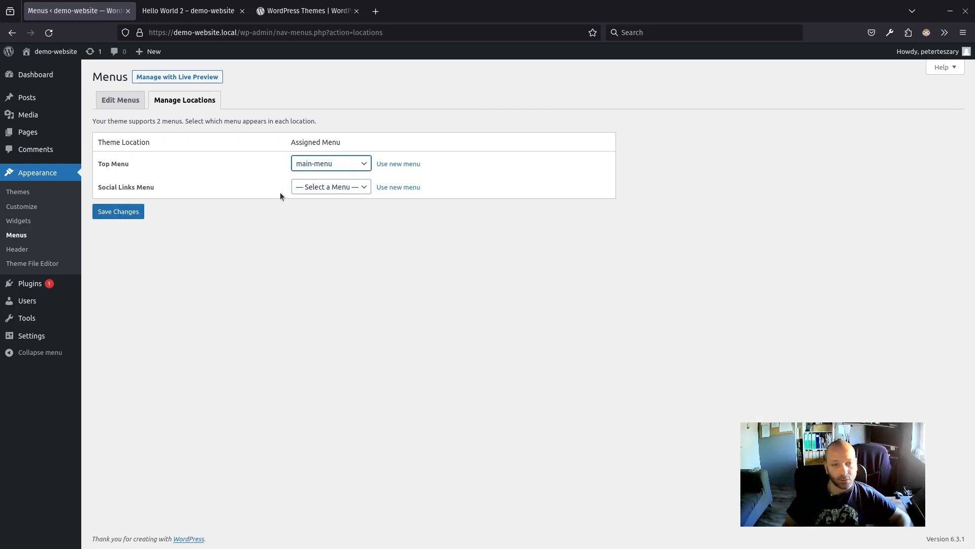
pyautogui.click(128, 213)
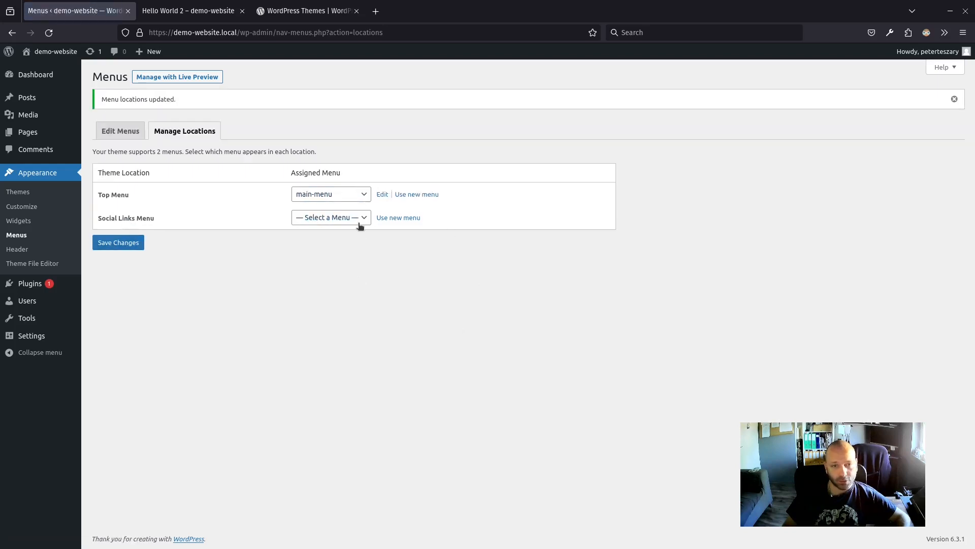
pyautogui.click(157, 13)
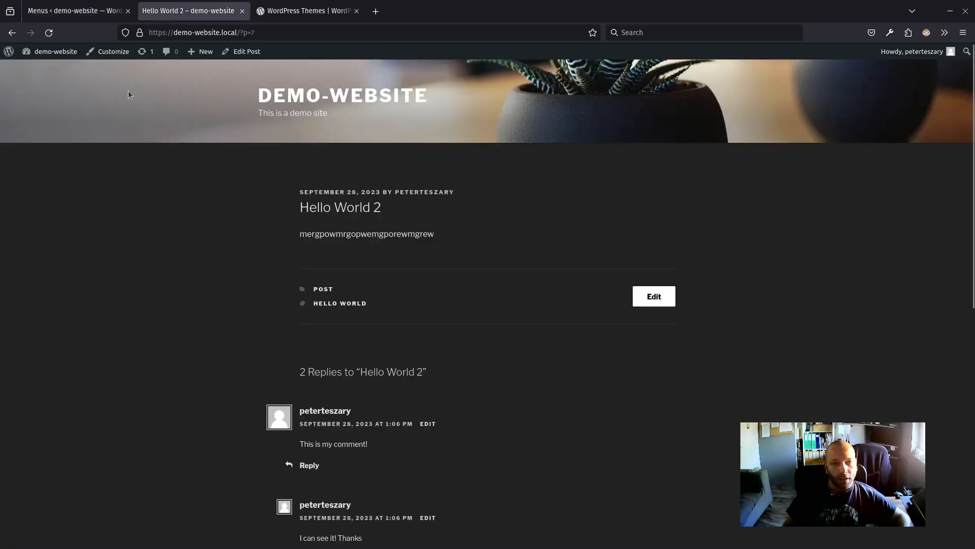
pyautogui.click(42, 36)
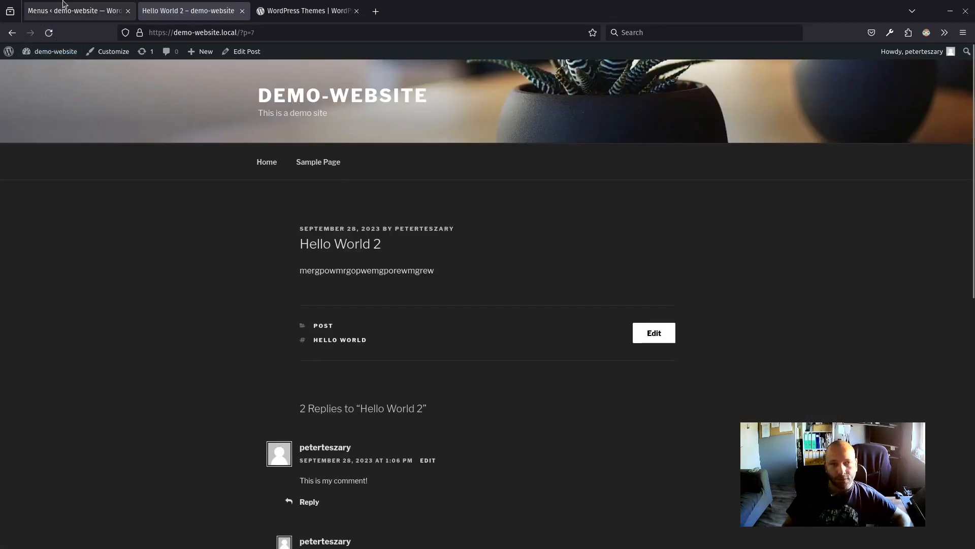
# - Look at the theme's Header Media settings from the admin and return to the menu locations page
pyautogui.click(76, 10)
pyautogui.click(17, 249)
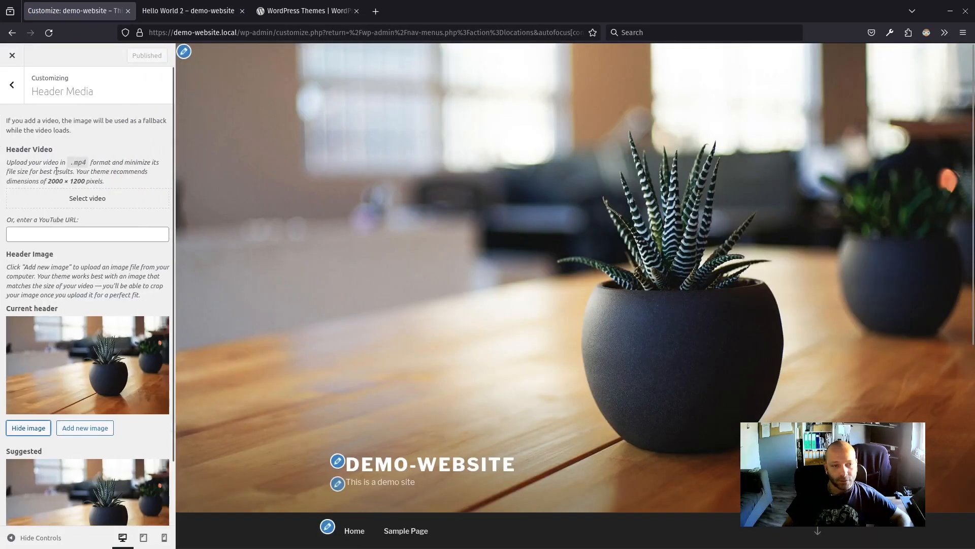
pyautogui.click(12, 56)
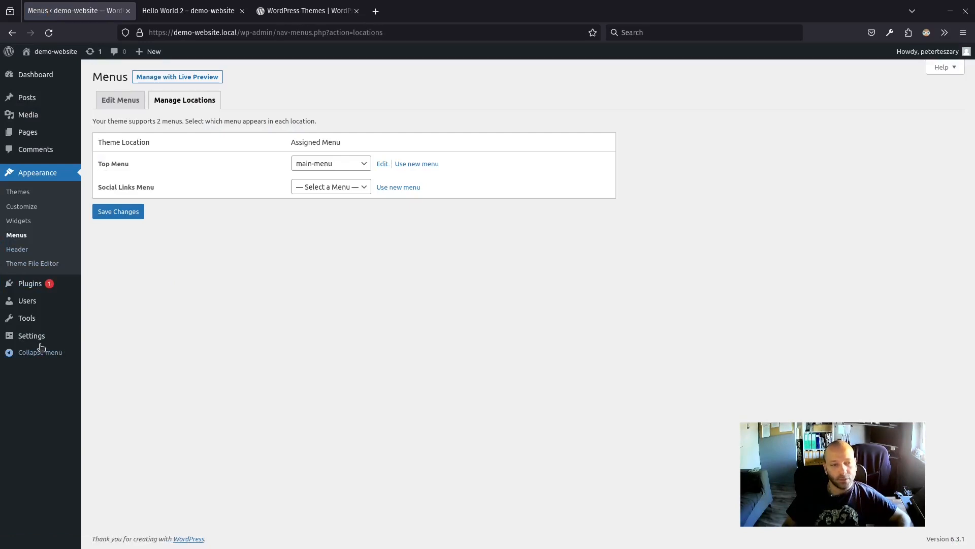
pyautogui.moveTo(38, 324)
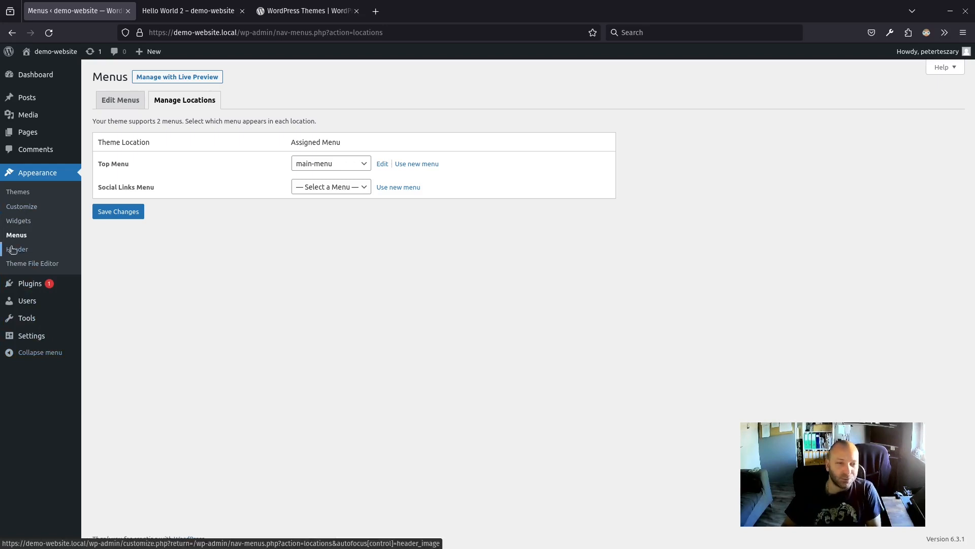
# - Open the Theme File Editor, acknowledge the direct-edit warning, and look through Twenty Seventeen's style.css
pyautogui.click(33, 263)
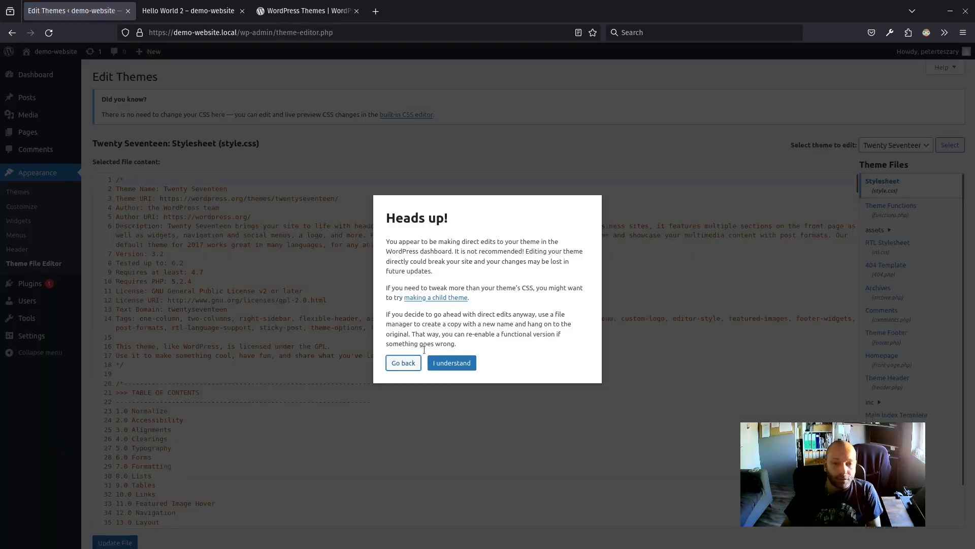
pyautogui.click(450, 364)
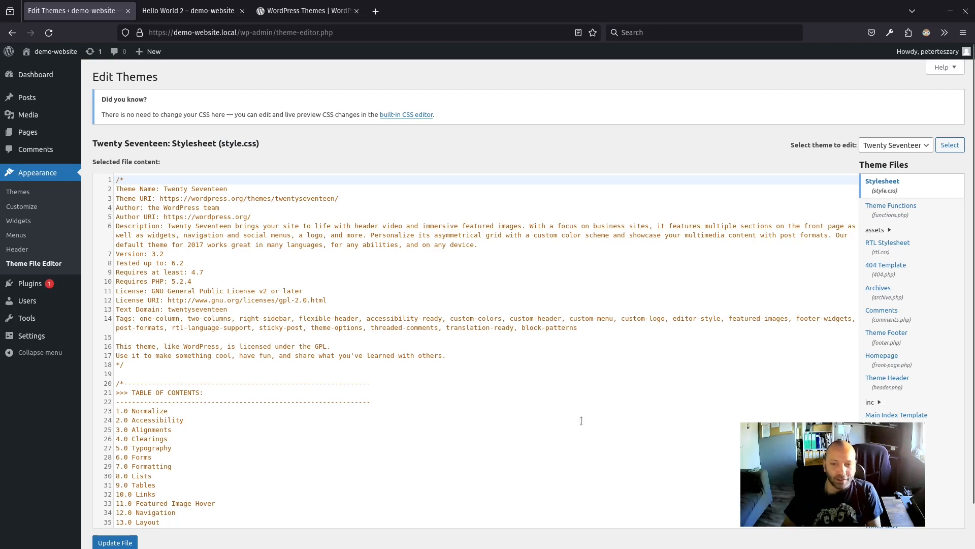
pyautogui.scroll(-20, 581, 420)
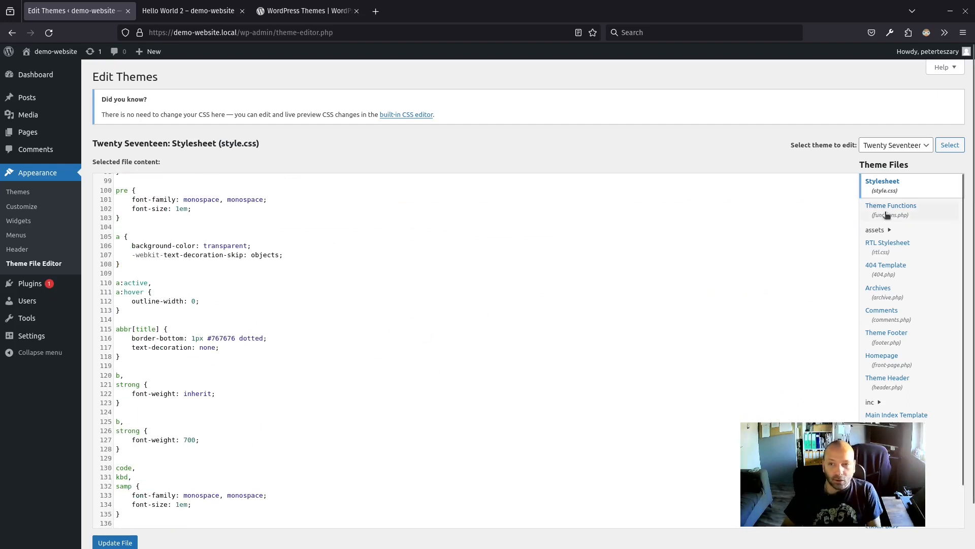
pyautogui.scroll(18, 239, 280)
pyautogui.scroll(-8, 240, 280)
pyautogui.scroll(-15, 240, 280)
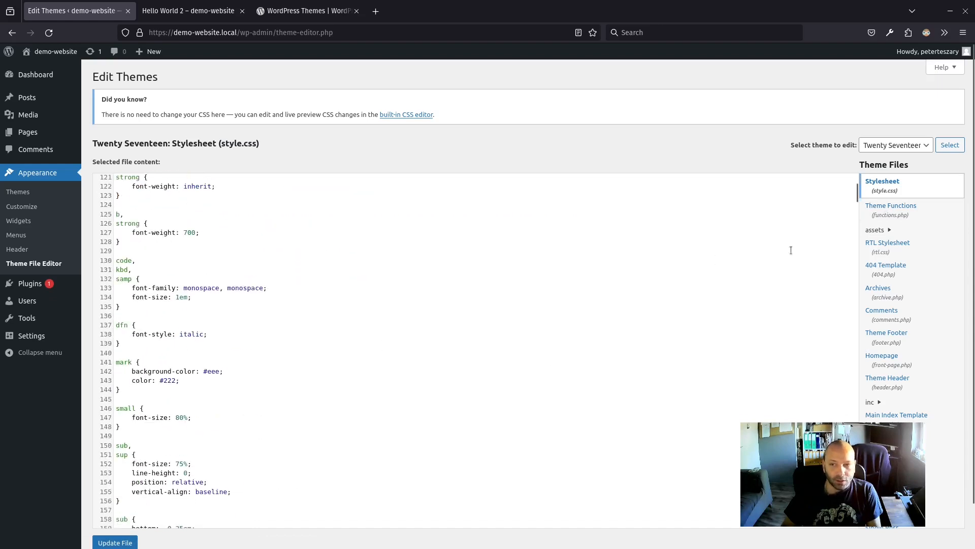
# - Look through Twenty Seventeen's functions.php and choose Twenty Twenty-Three as the theme to edit without loading it
pyautogui.click(894, 209)
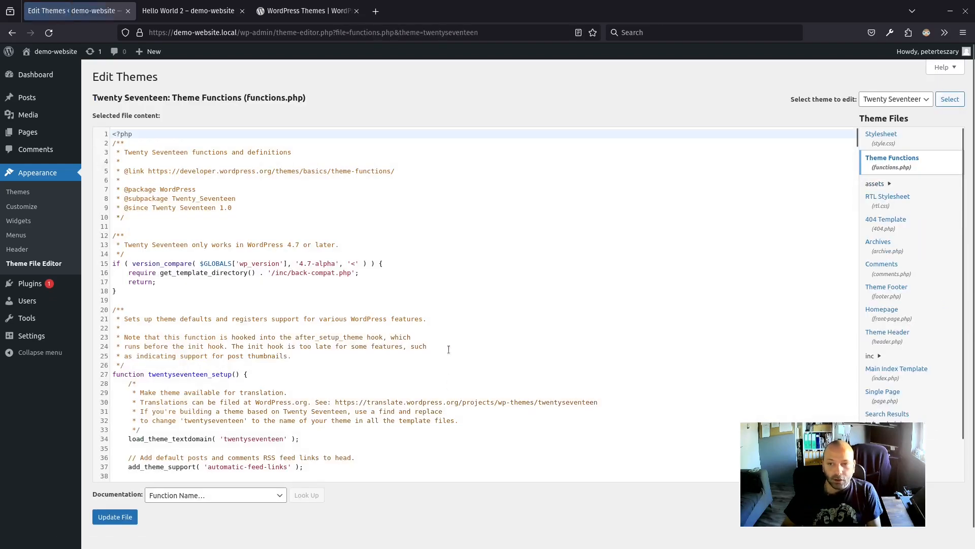
pyautogui.scroll(-14, 426, 213)
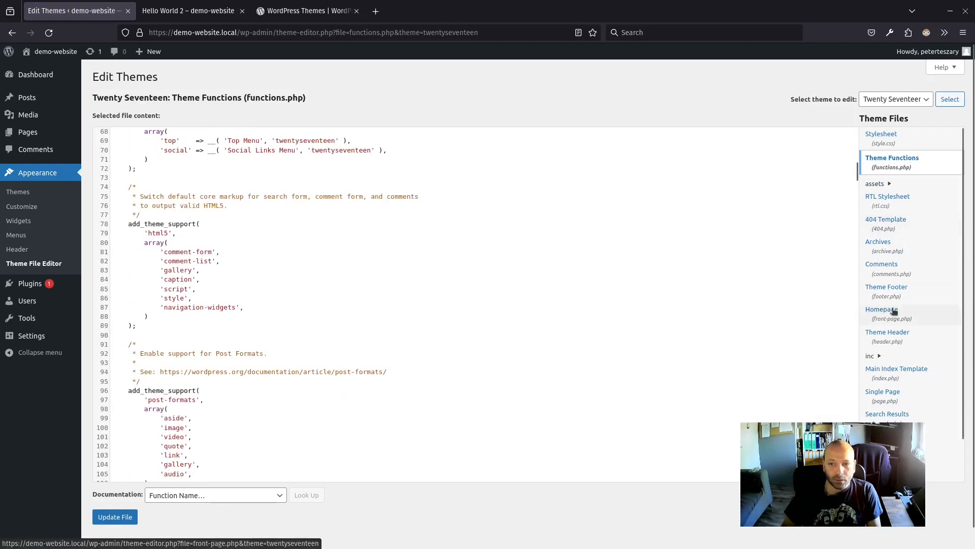
pyautogui.scroll(-2, 906, 373)
pyautogui.scroll(-2, 906, 381)
pyautogui.scroll(2, 906, 307)
pyautogui.scroll(6, 742, 296)
pyautogui.scroll(2, 912, 220)
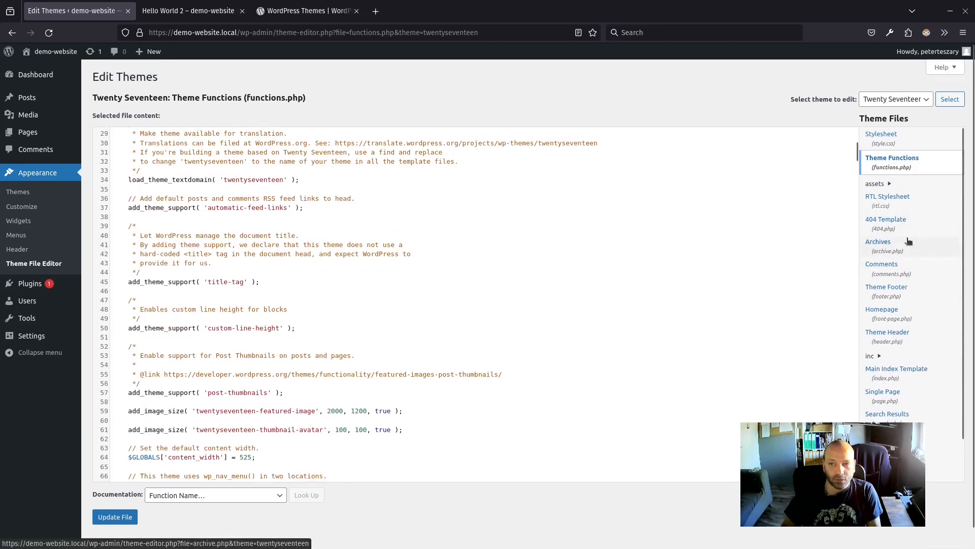
pyautogui.click(895, 99)
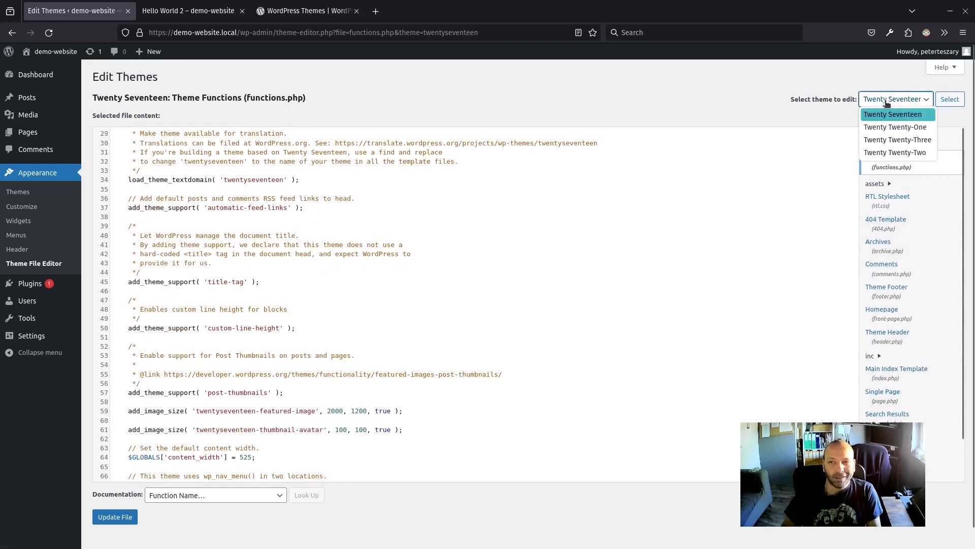
pyautogui.click(892, 140)
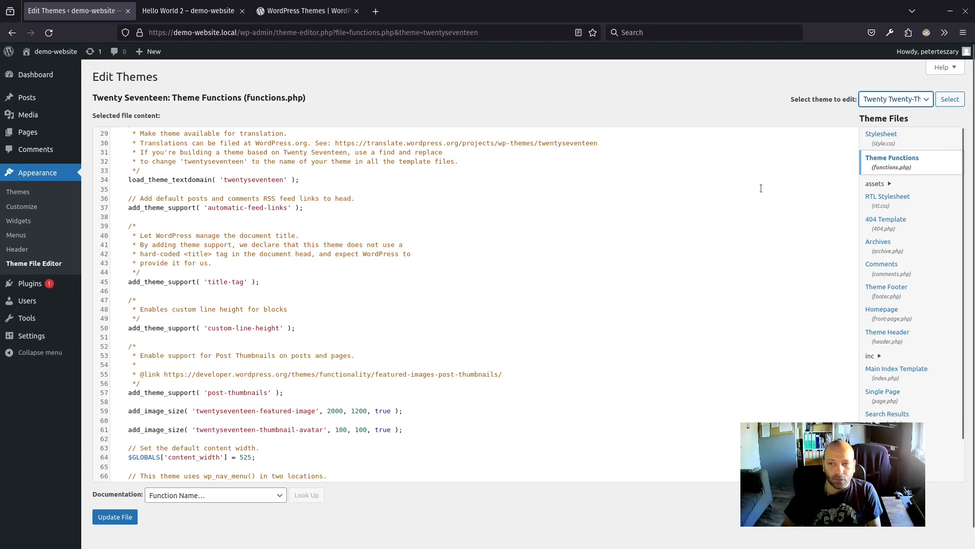
# - Review the installed plugins, then show the plugin zip upload form and browse the featured plugins available to add
pyautogui.click(28, 284)
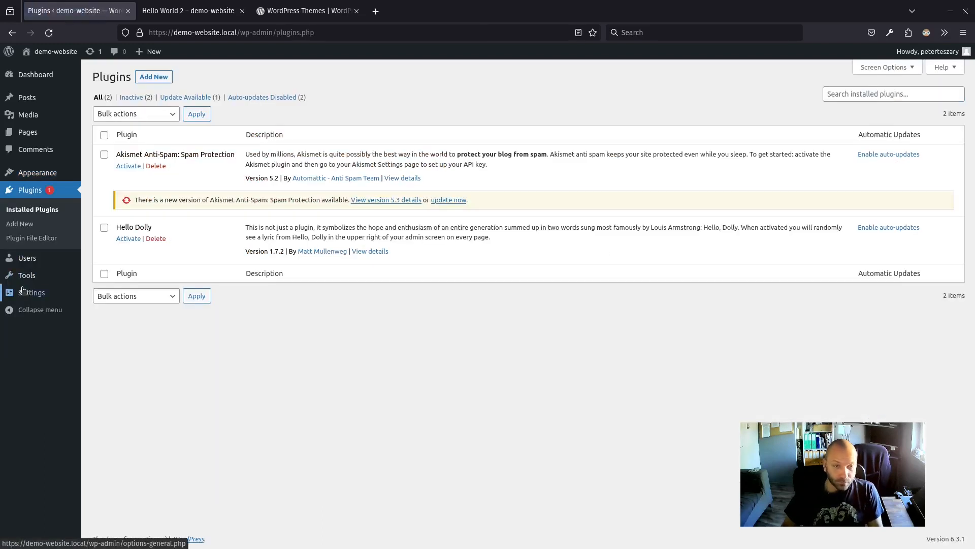
pyautogui.moveTo(80, 277)
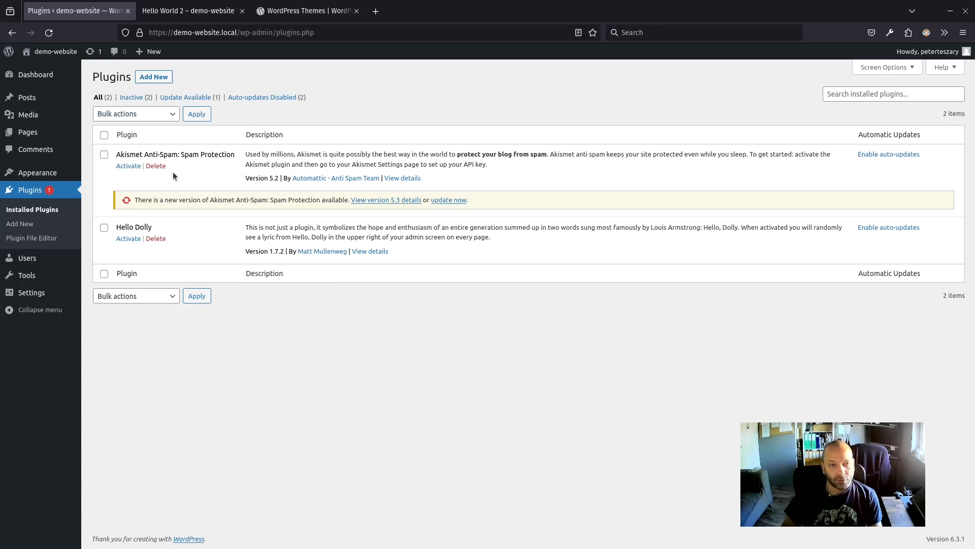
pyautogui.click(152, 77)
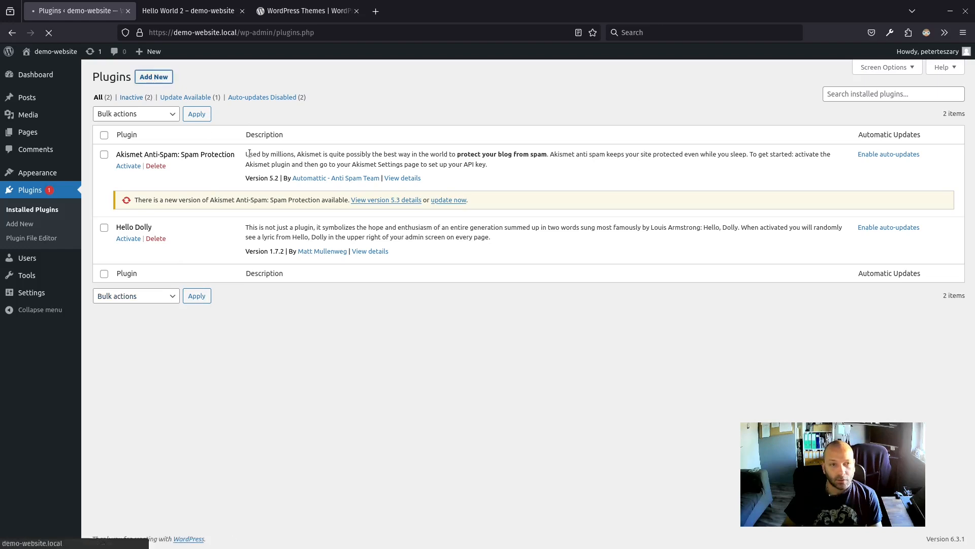
pyautogui.click(165, 79)
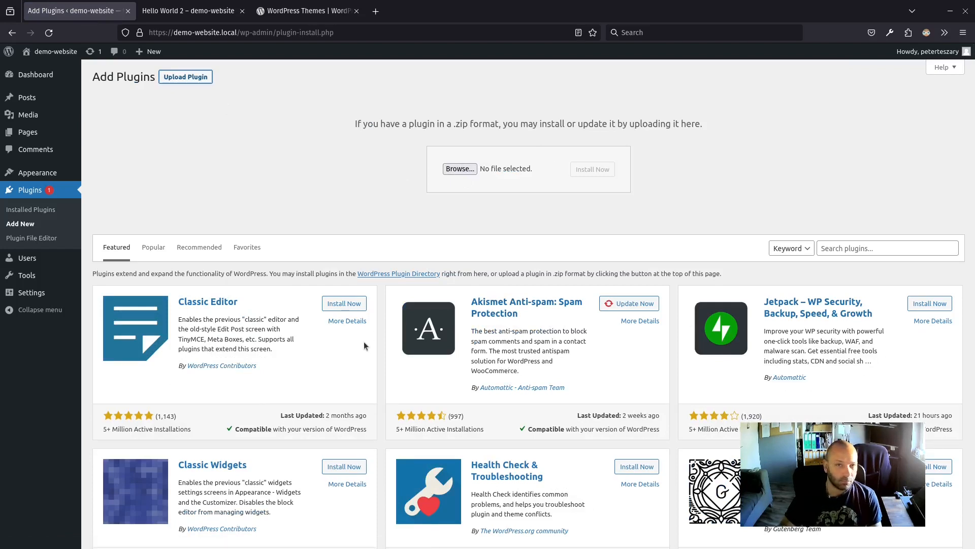
pyautogui.scroll(-3, 358, 398)
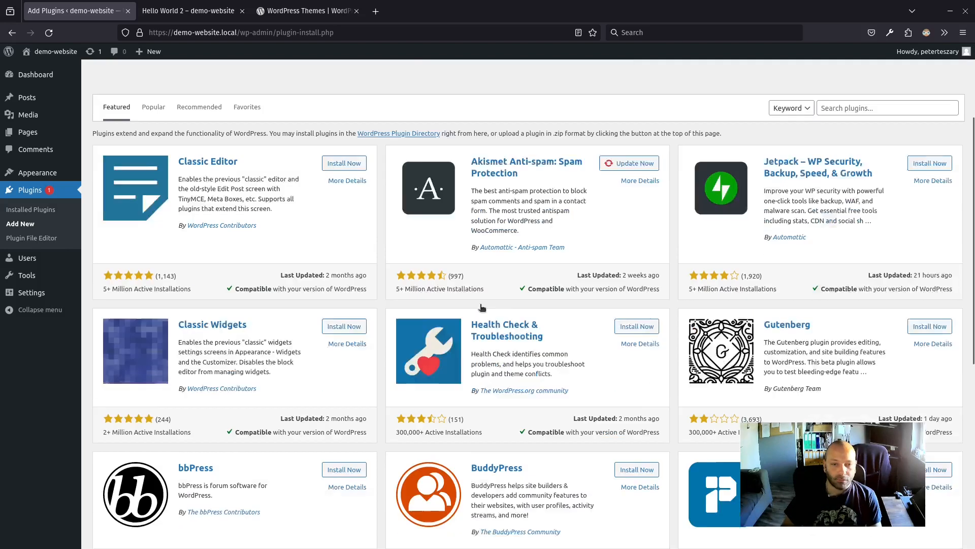
pyautogui.scroll(-5, 400, 348)
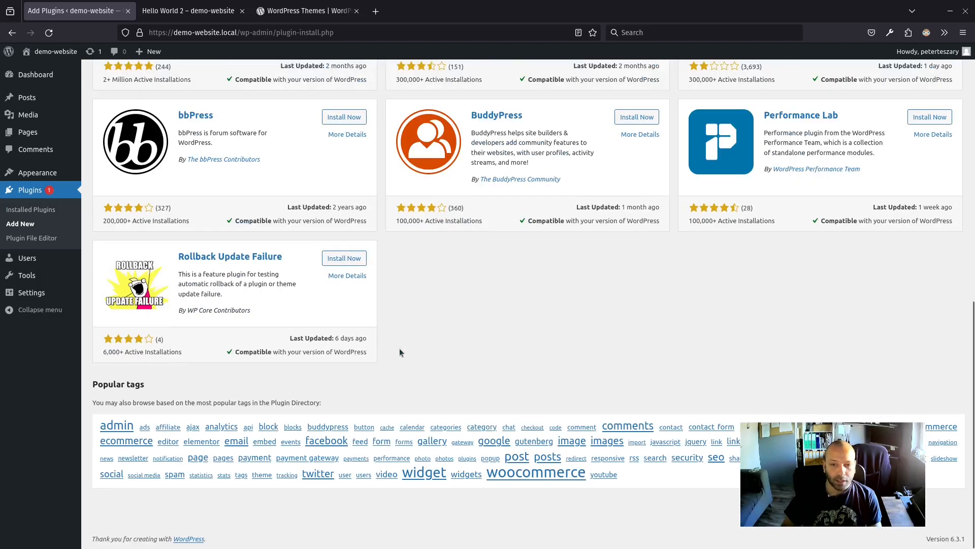
pyautogui.scroll(8, 399, 349)
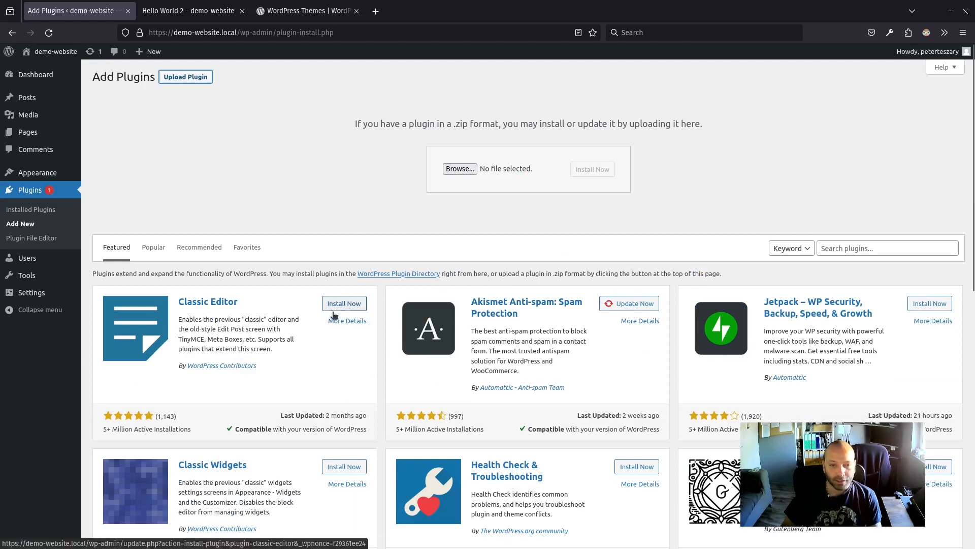
# - Install and activate the Classic Editor plugin from the featured plugins
pyautogui.moveTo(242, 301); pyautogui.dragTo(179, 300)
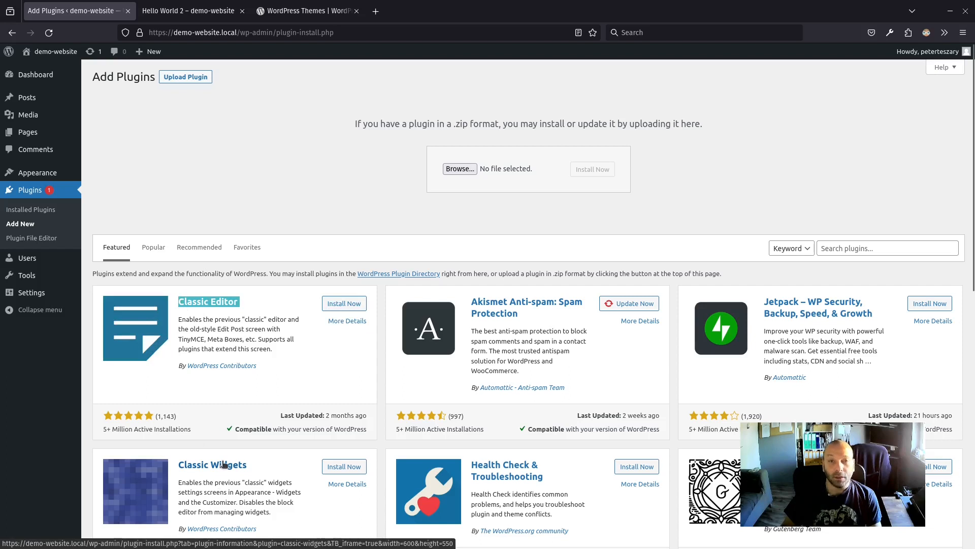
pyautogui.click(343, 304)
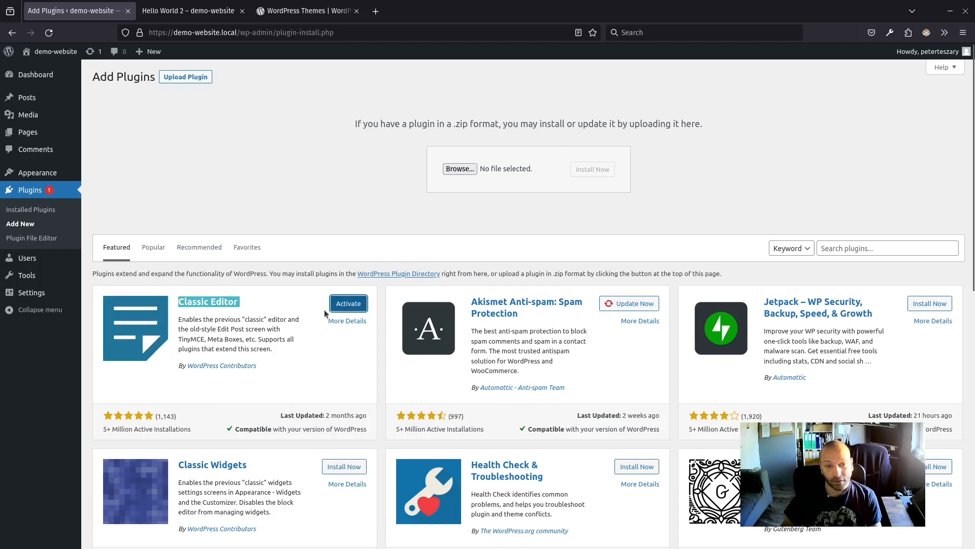
pyautogui.click(338, 305)
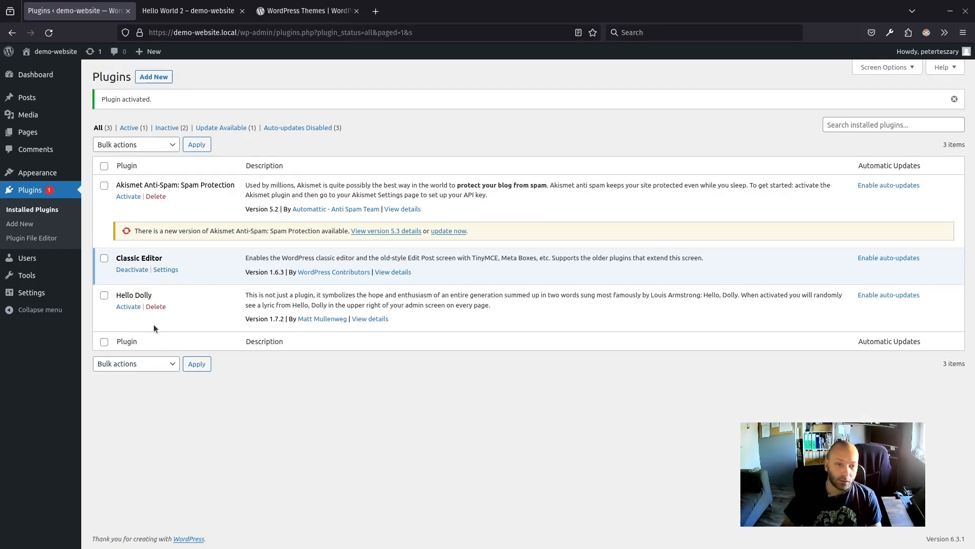
# - Delete the Hello Dolly plugin and update Akismet Anti-Spam to version 5.3
pyautogui.click(157, 307)
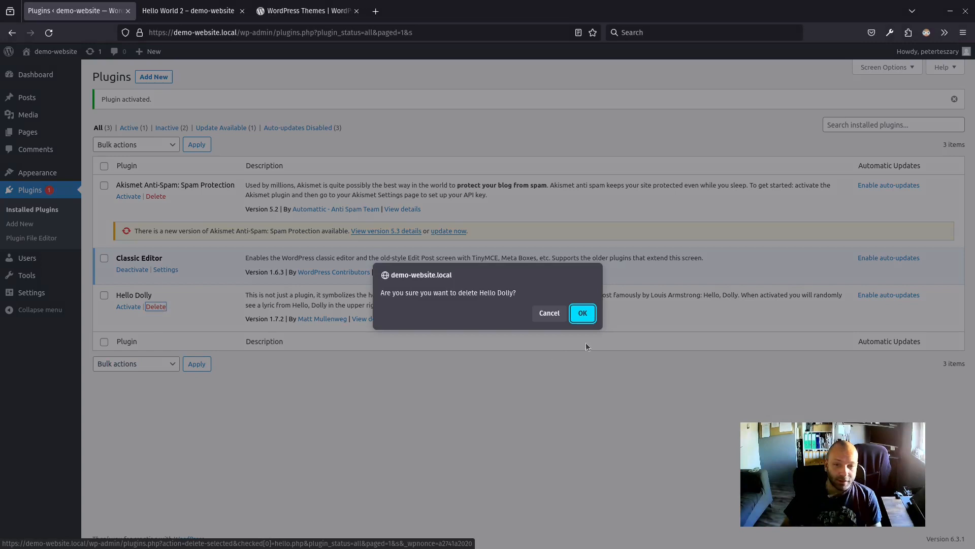
pyautogui.click(574, 312)
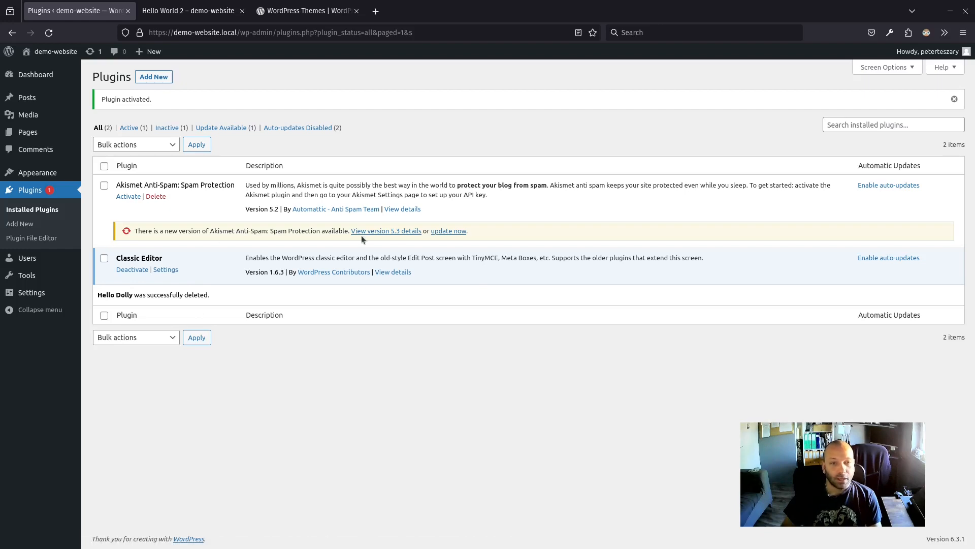
pyautogui.moveTo(135, 229); pyautogui.dragTo(344, 231)
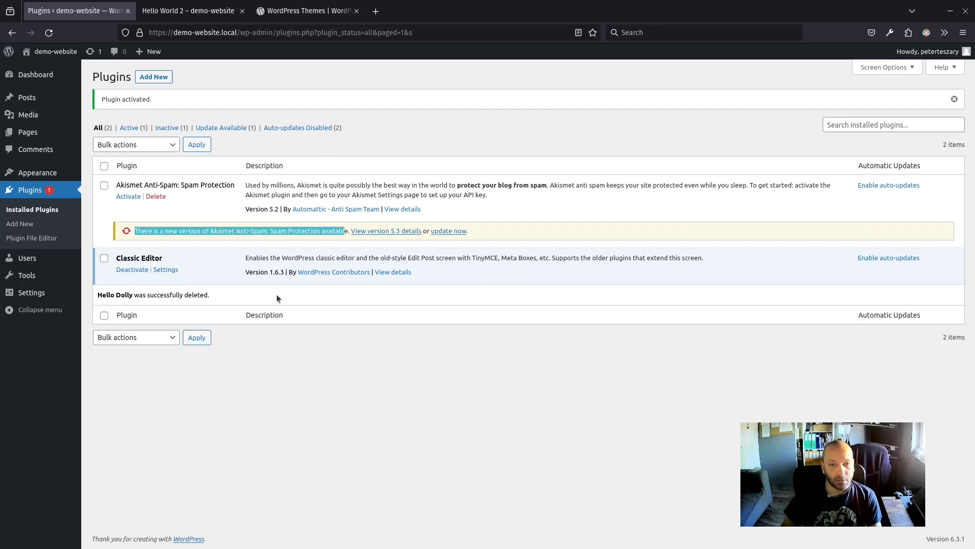
pyautogui.click(352, 503)
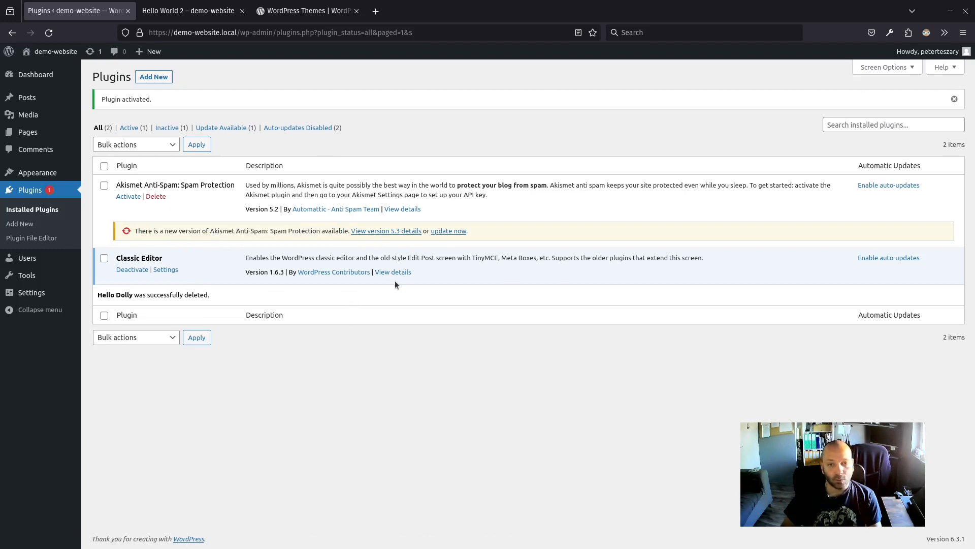
pyautogui.click(449, 231)
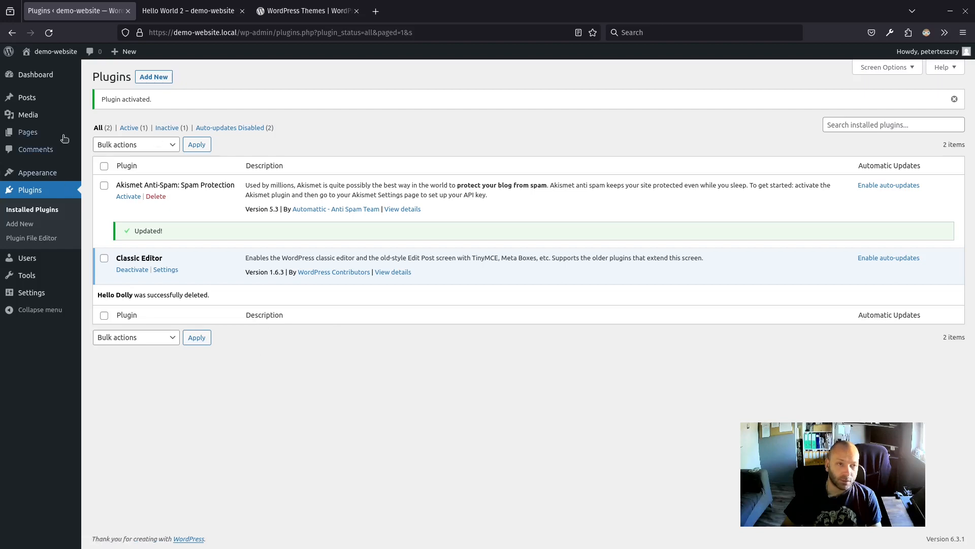
# - Open the Hello World 2 post for editing and look over its layout in the classic editor
pyautogui.moveTo(64, 137)
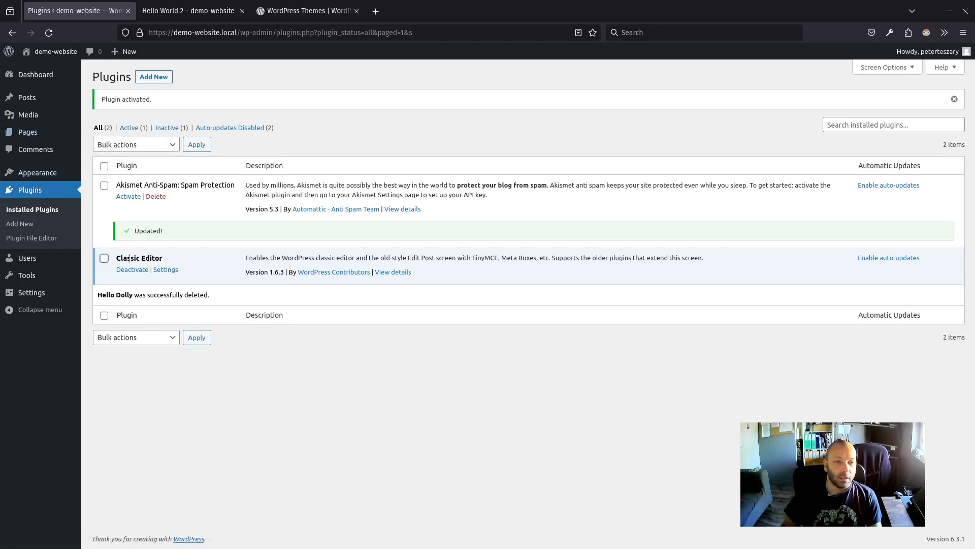
pyautogui.click(32, 104)
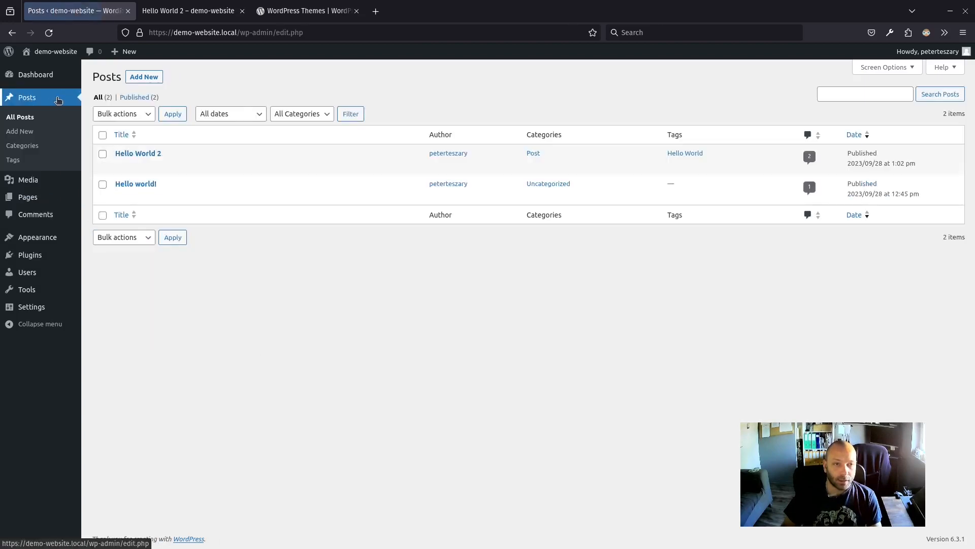
pyautogui.click(147, 153)
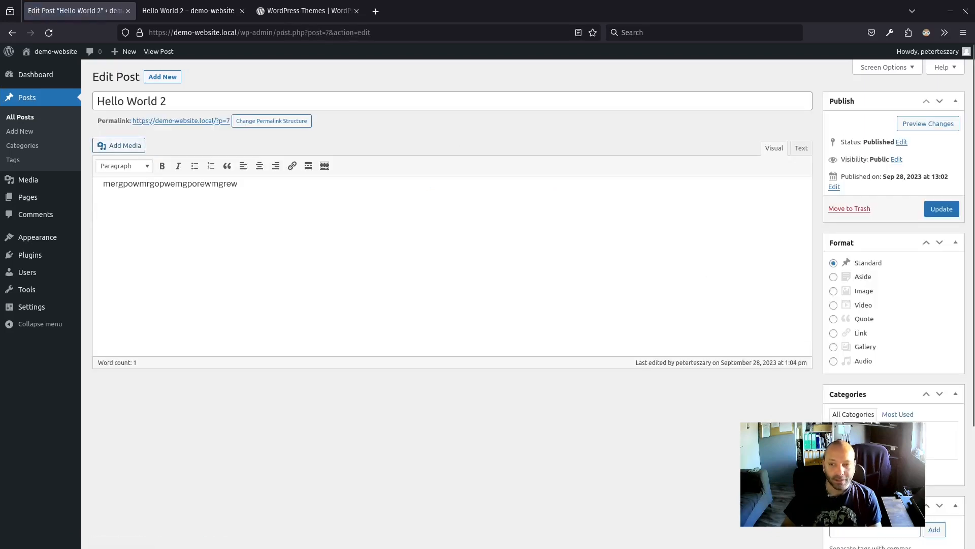
pyautogui.scroll(-3, 724, 428)
pyautogui.scroll(3, 725, 428)
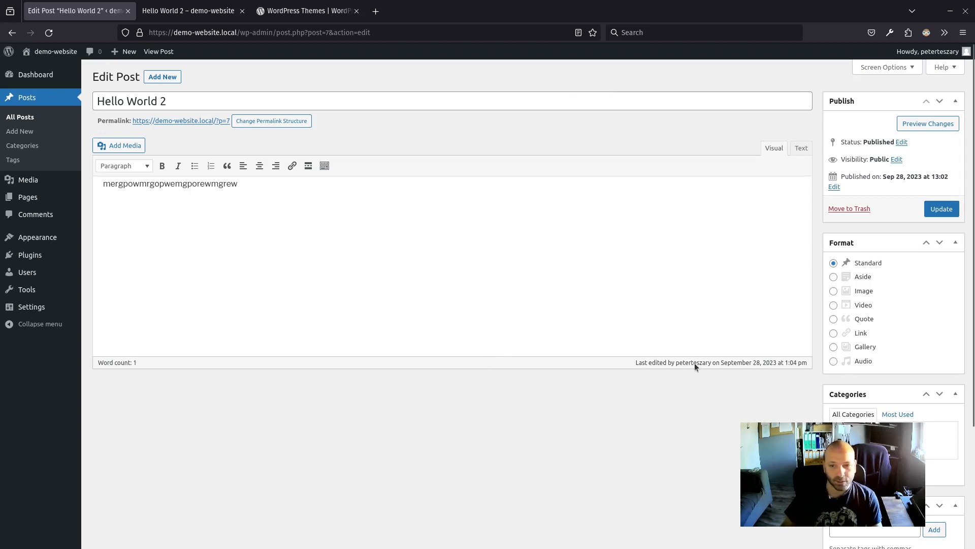
pyautogui.scroll(-3, 479, 234)
pyautogui.scroll(3, 435, 198)
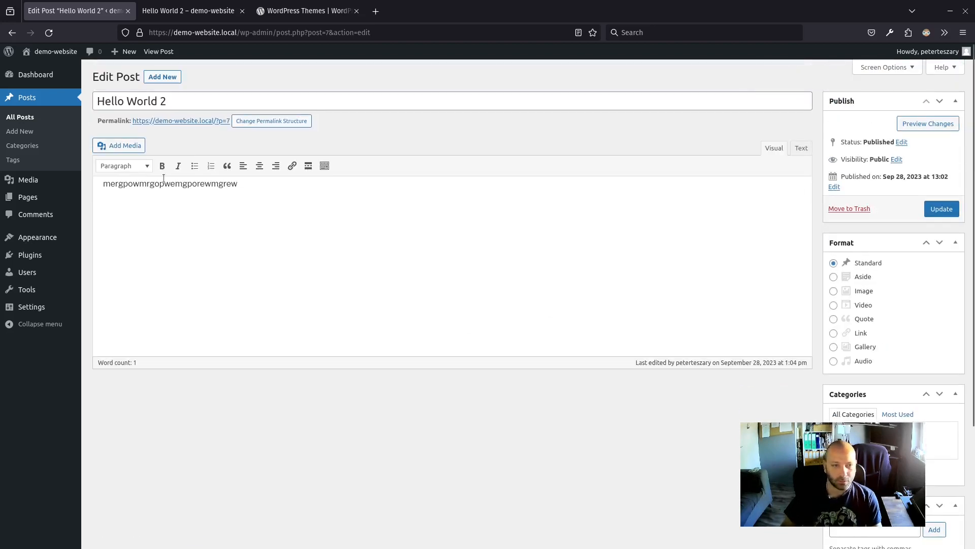
# - Go from the installed plugins to the page for adding new ones and browse the featured plugins
pyautogui.moveTo(60, 254)
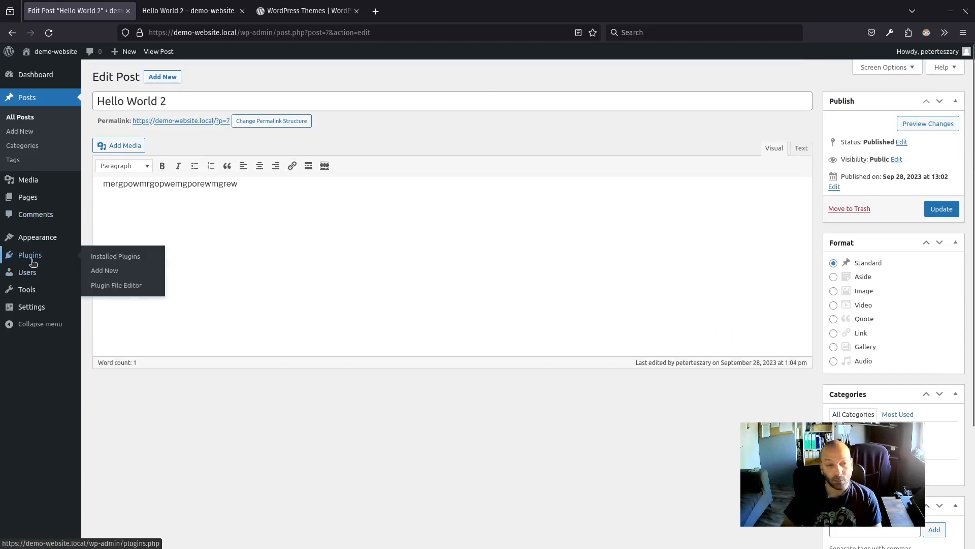
pyautogui.click(93, 257)
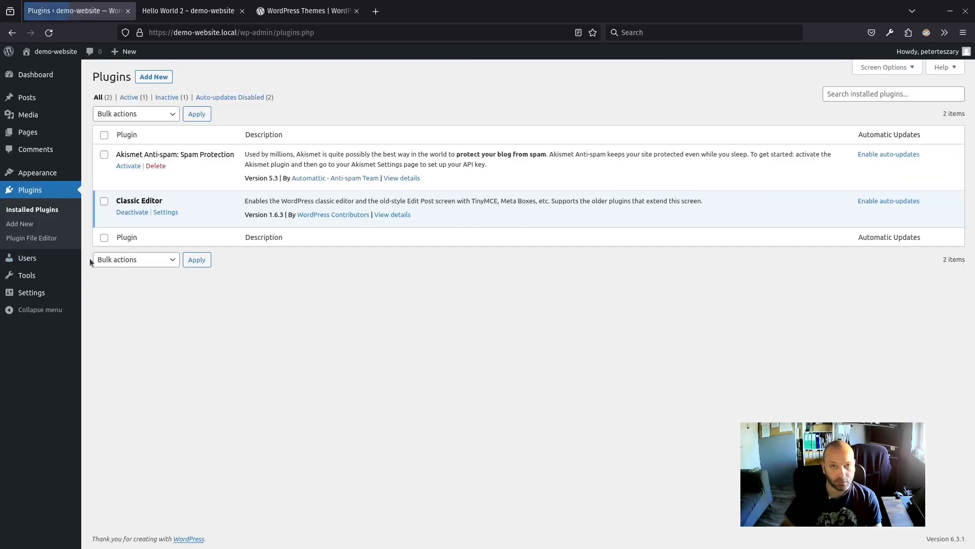
pyautogui.click(154, 77)
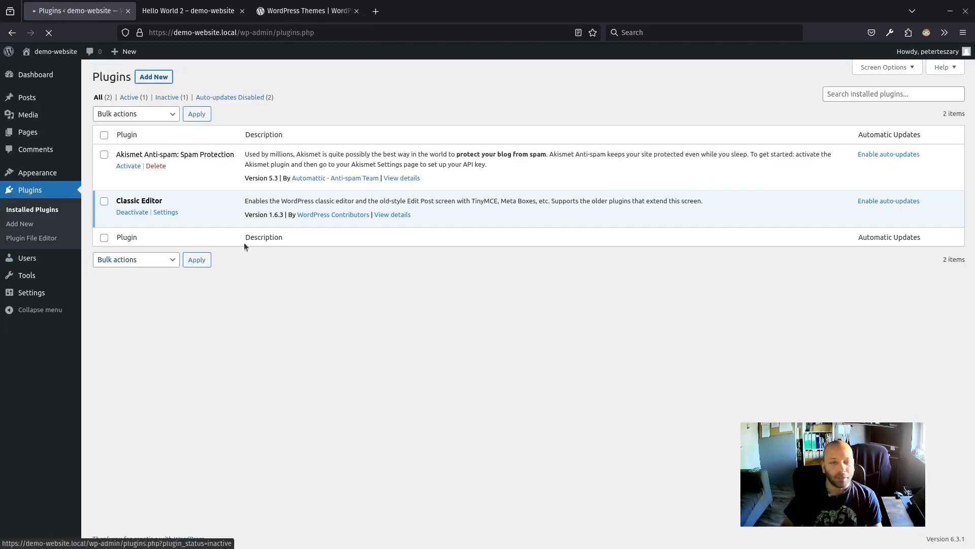
pyautogui.scroll(-4, 406, 366)
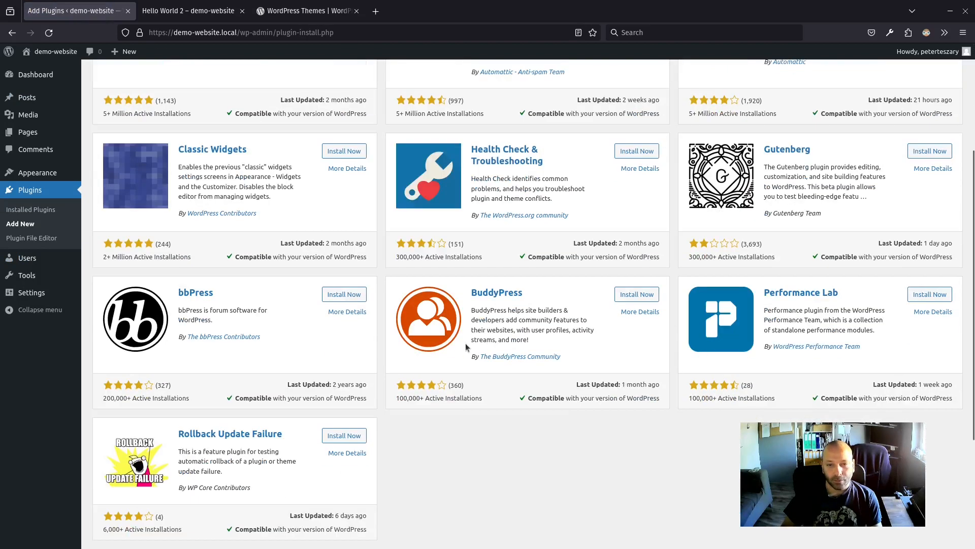
pyautogui.scroll(-2, 483, 331)
pyautogui.scroll(6, 483, 330)
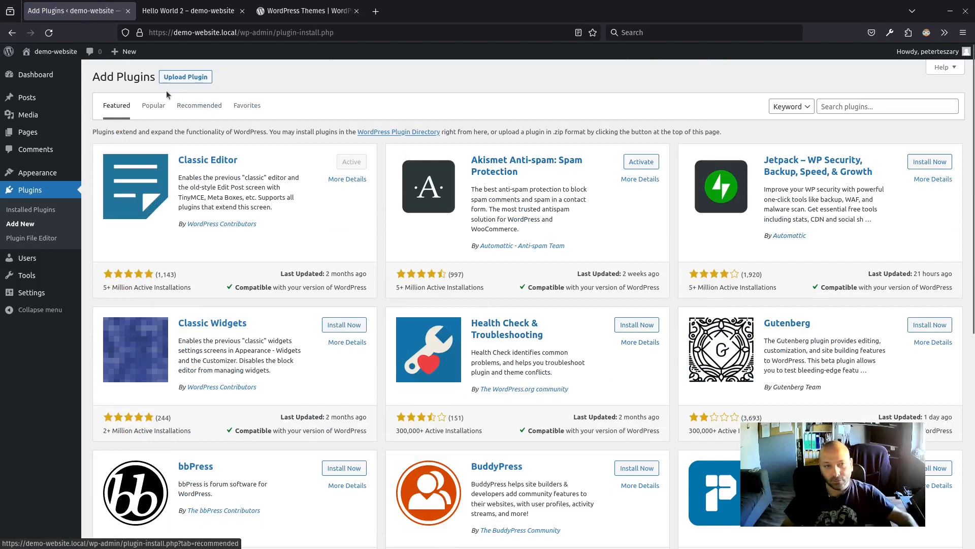
# - View the recommended and favorite plugin listings, then show the popular plugins
pyautogui.click(153, 105)
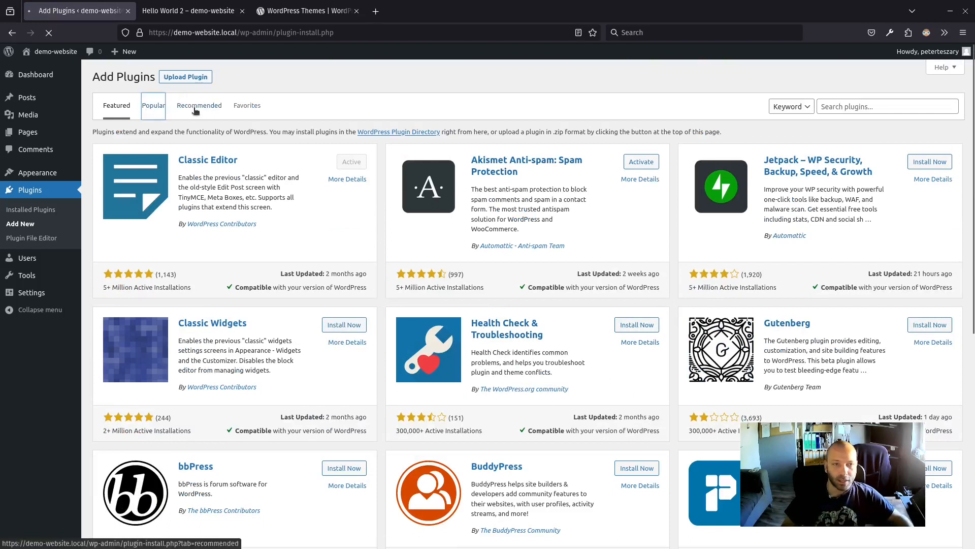
pyautogui.click(196, 108)
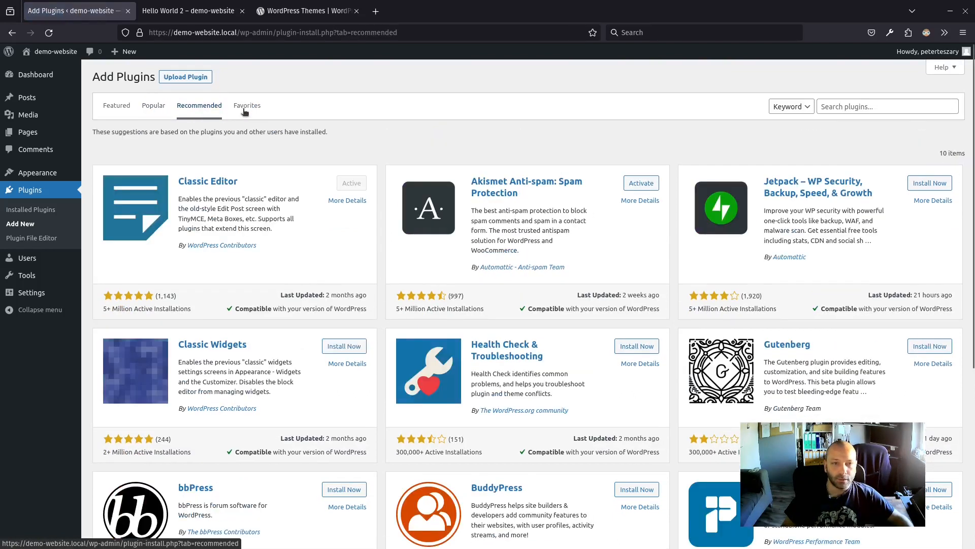
pyautogui.click(247, 107)
pyautogui.click(150, 109)
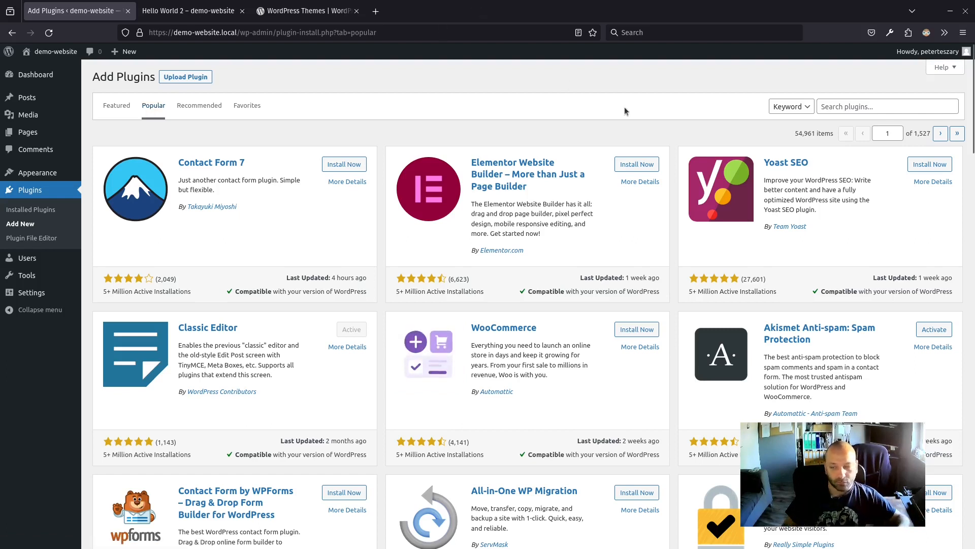
# - Search the plugin directory for "form" and look through the matching plugins
pyautogui.click(864, 105)
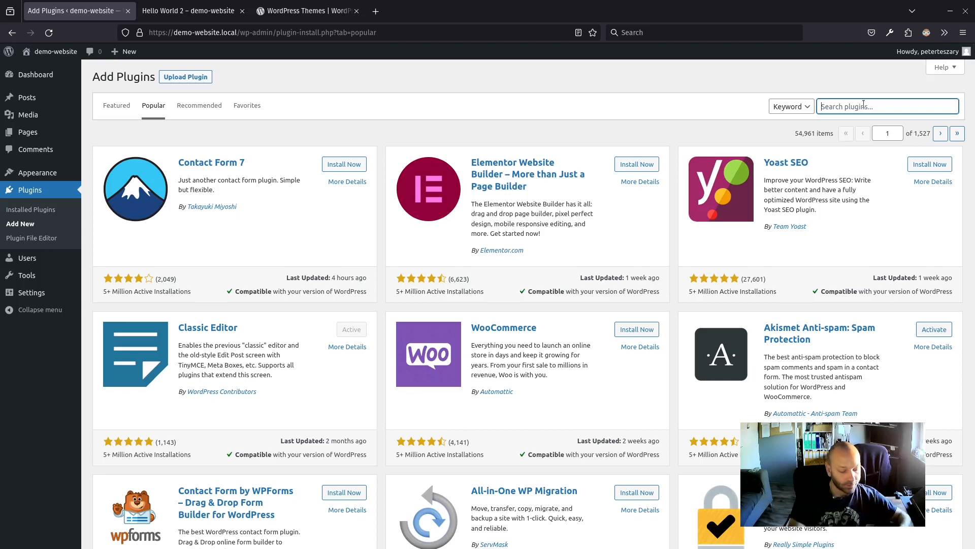
pyautogui.write('form')
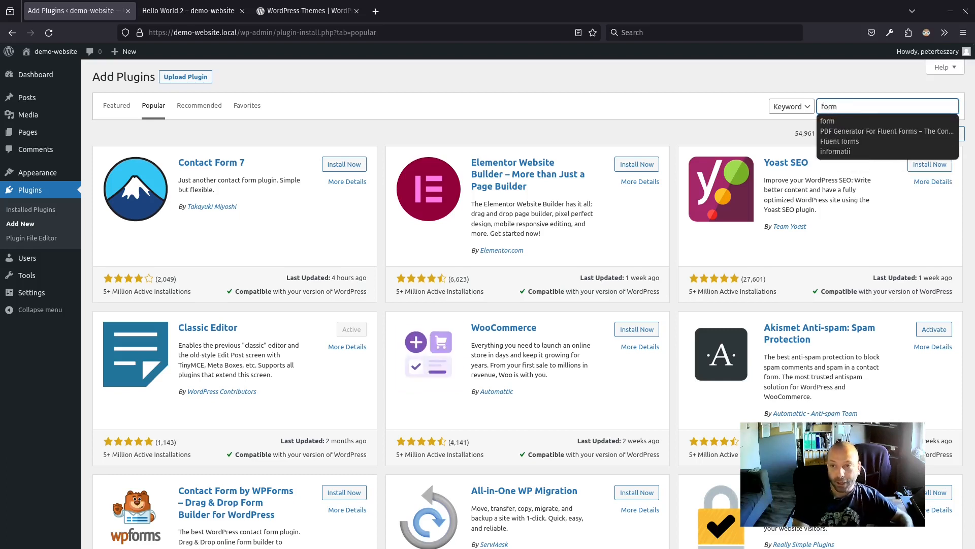
pyautogui.press('Escape')
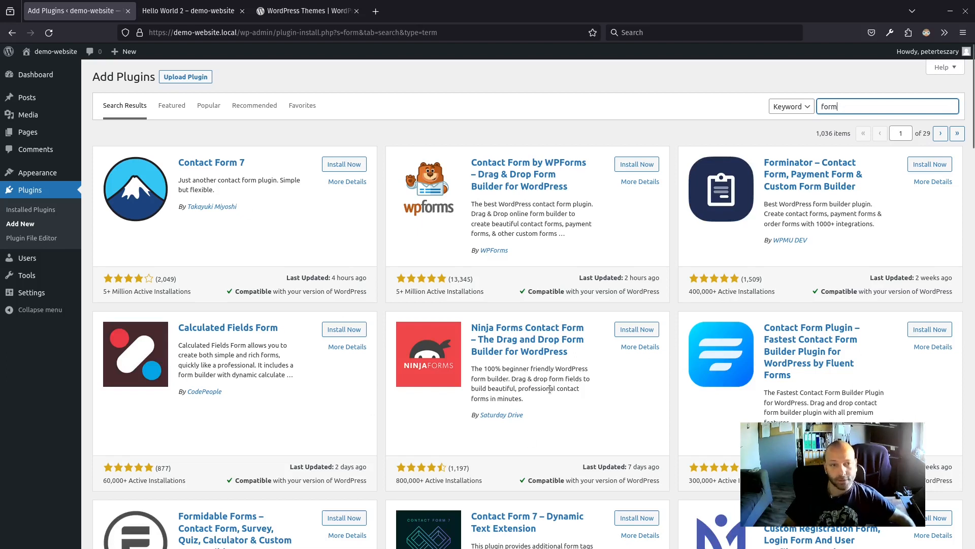
pyautogui.scroll(-20, 825, 304)
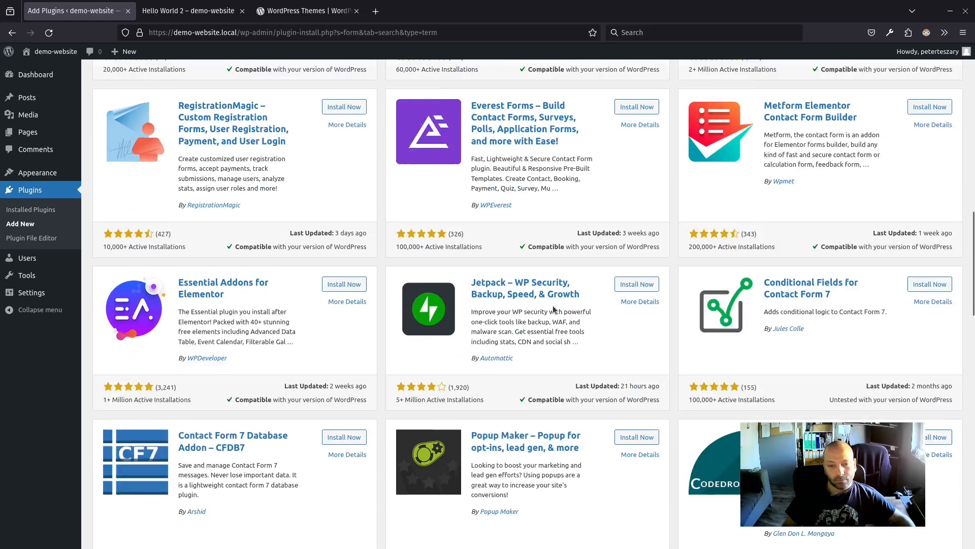
pyautogui.scroll(20, 553, 306)
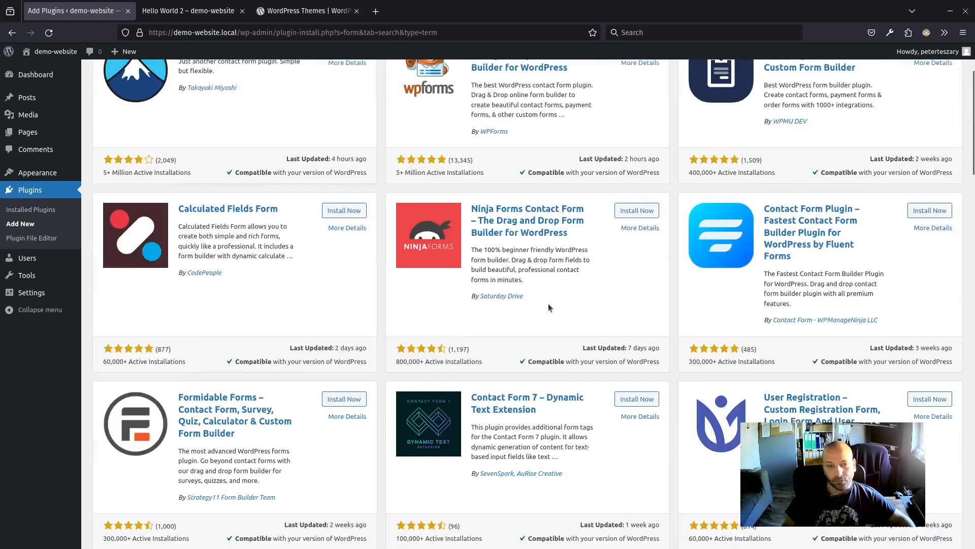
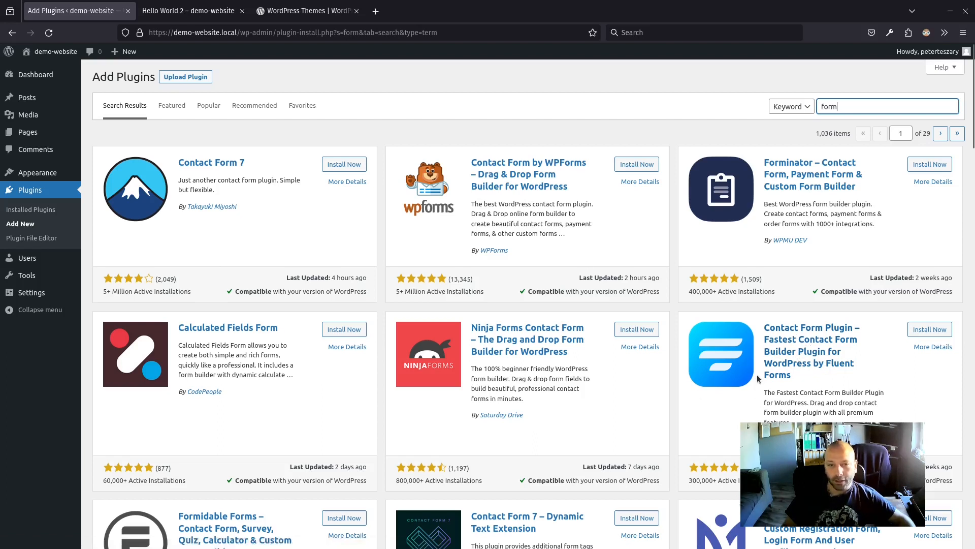
pyautogui.scroll(-2, 436, 340)
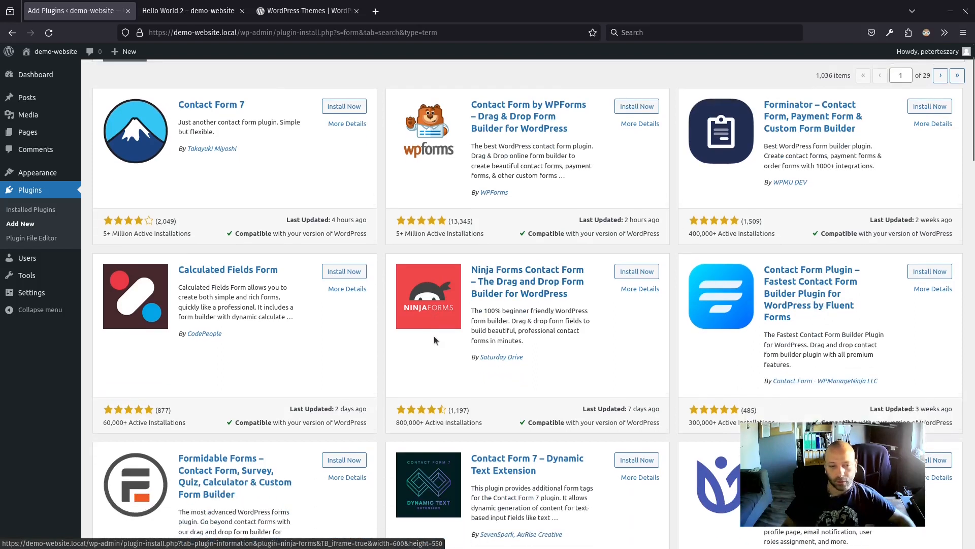
pyautogui.scroll(-3, 435, 340)
pyautogui.scroll(-3, 315, 319)
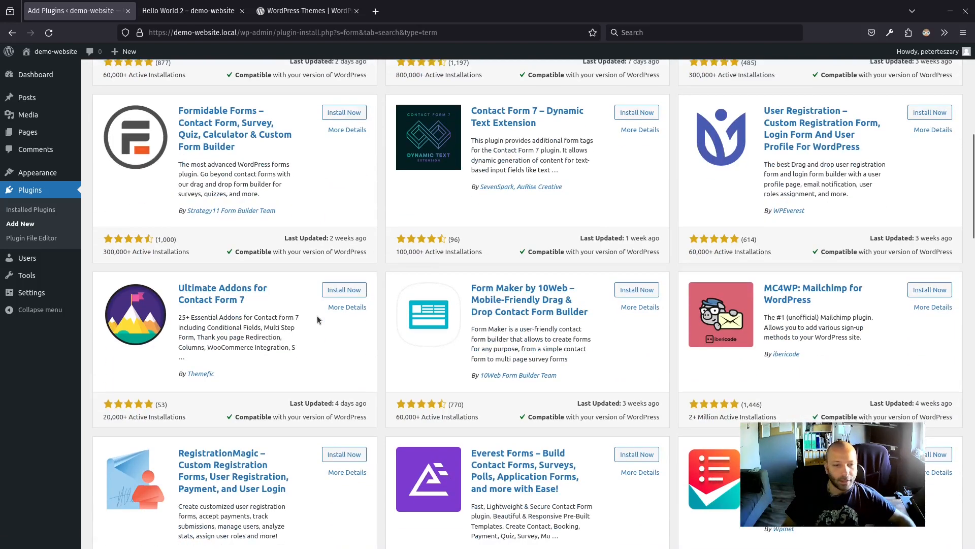
pyautogui.scroll(-7, 319, 321)
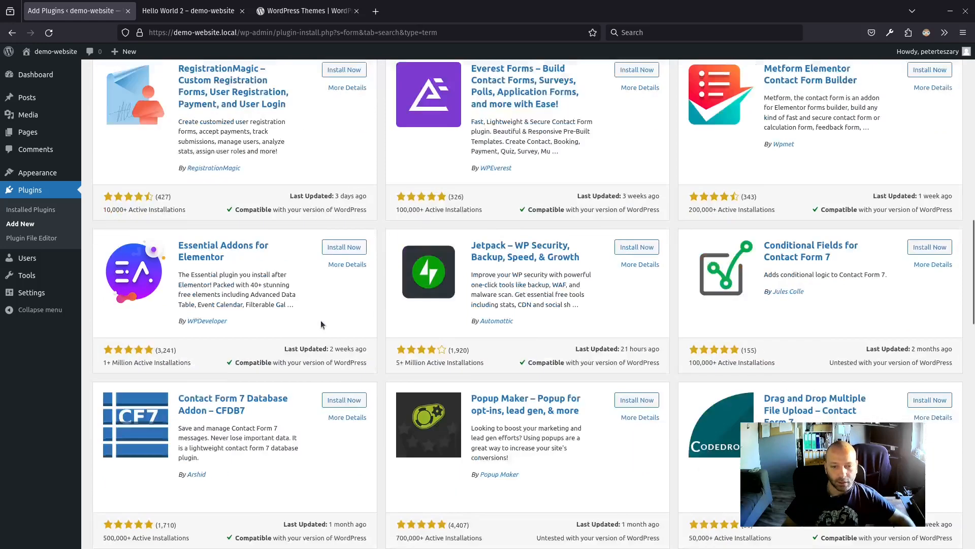
pyautogui.scroll(-7, 321, 324)
pyautogui.scroll(14, 322, 325)
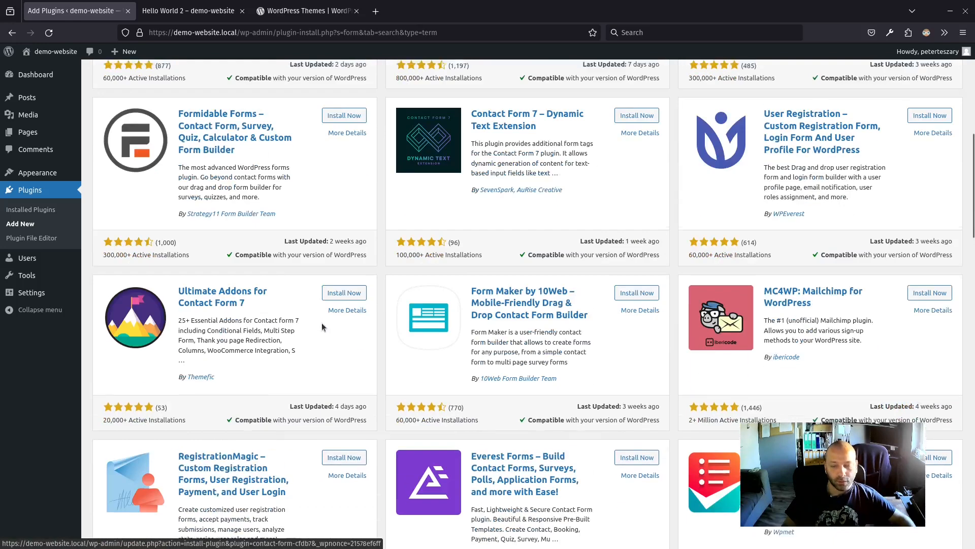
pyautogui.scroll(7, 321, 326)
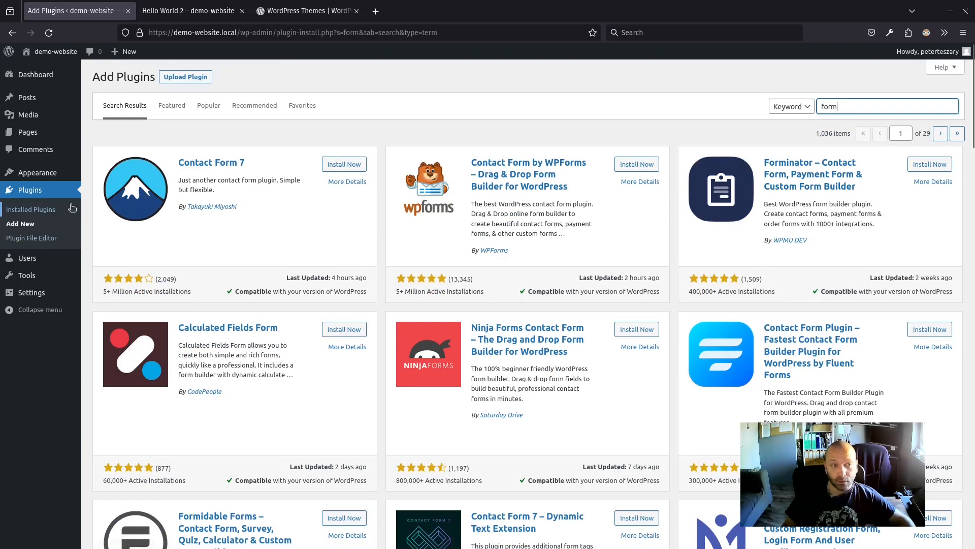
# - Open the Plugin File Editor, check which plugins can be selected for editing, and look through the code of akismet.php
pyautogui.click(40, 239)
pyautogui.click(451, 338)
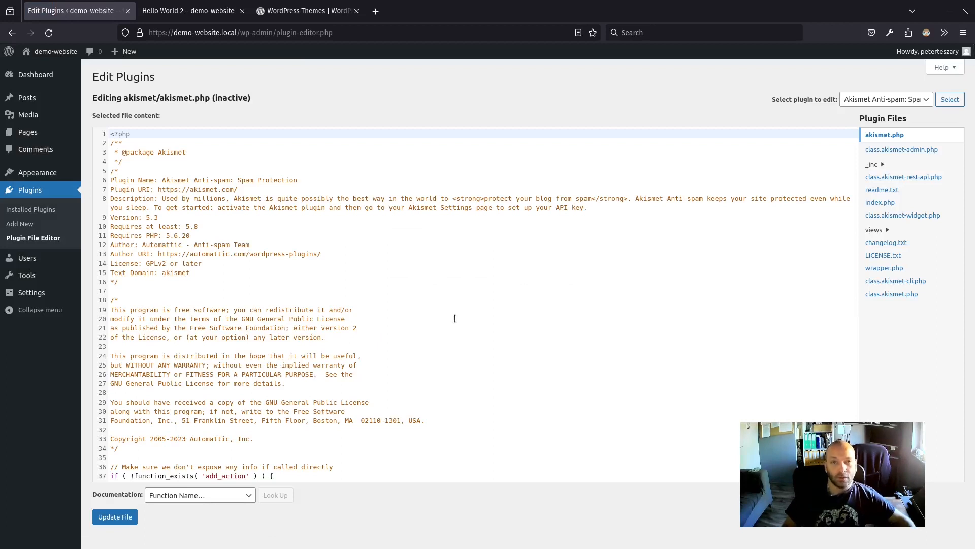
pyautogui.click(892, 99)
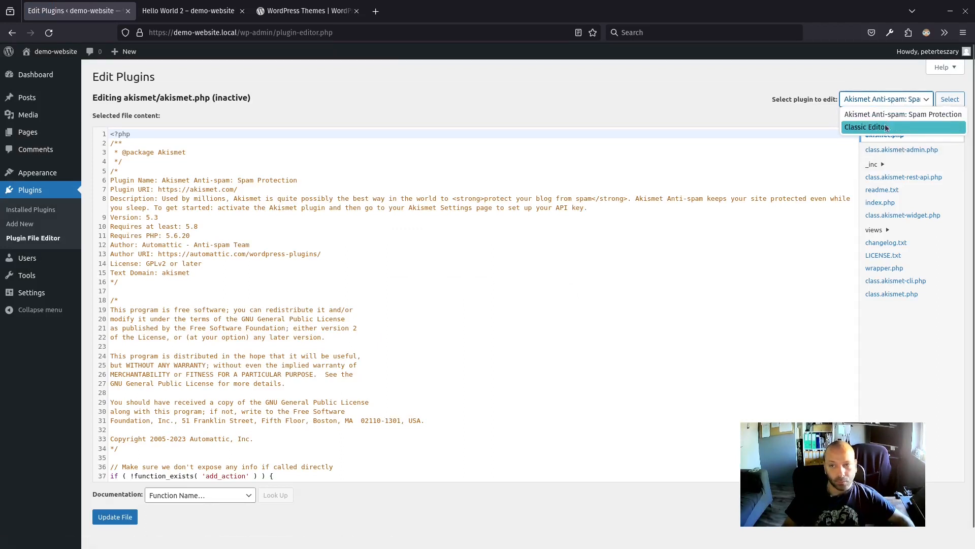
pyautogui.click(847, 372)
pyautogui.scroll(-5, 217, 292)
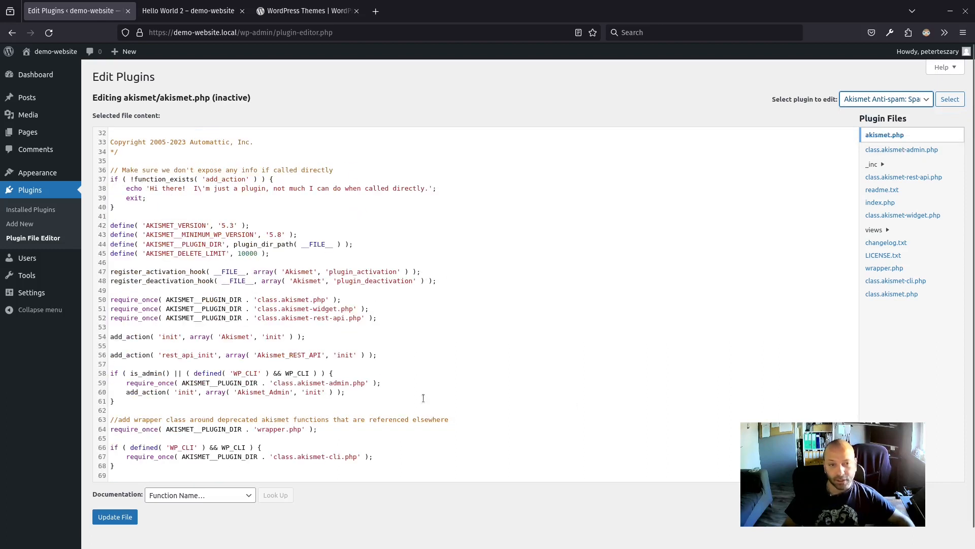
pyautogui.scroll(4, 521, 350)
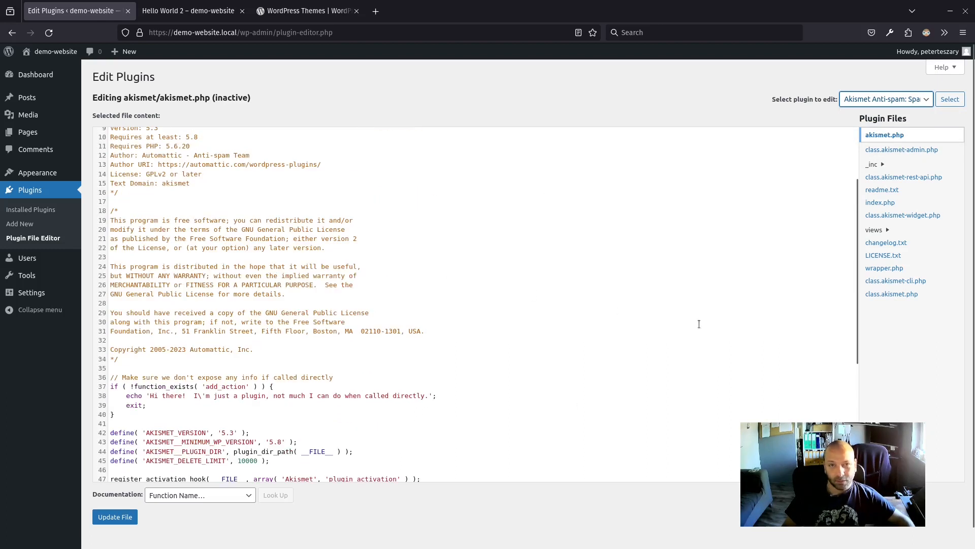
# - Show the list of all site users and point out the existing account's role
pyautogui.moveTo(33, 267)
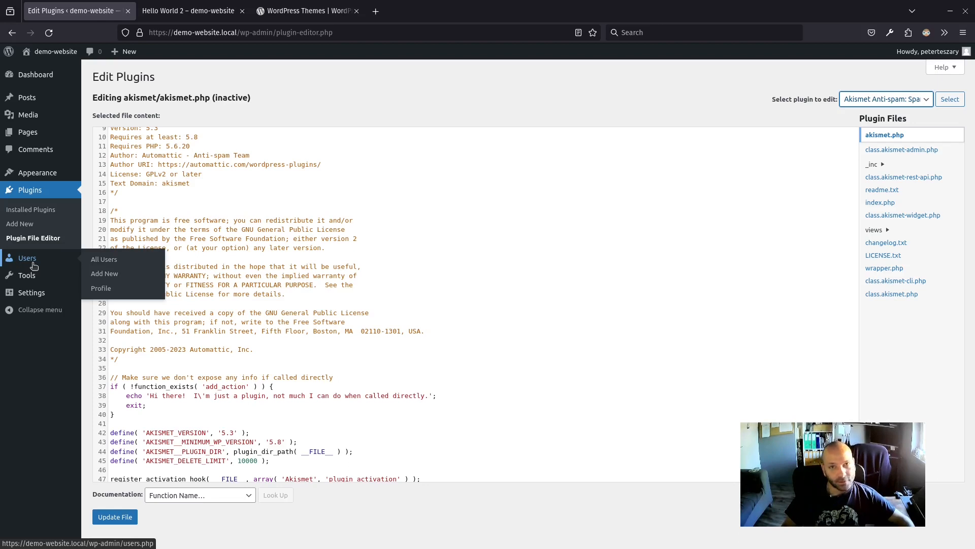
pyautogui.click(34, 265)
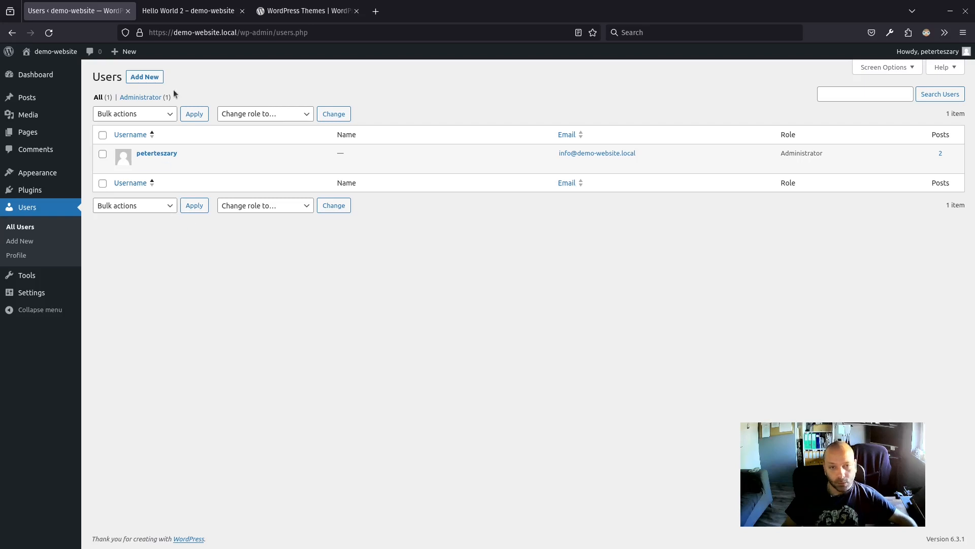
pyautogui.moveTo(816, 151); pyautogui.dragTo(778, 152)
# - Open the administrator's profile, preview the Ectoplasm, Coffee and Sunrise admin color schemes, and select Ocean
pyautogui.click(171, 153)
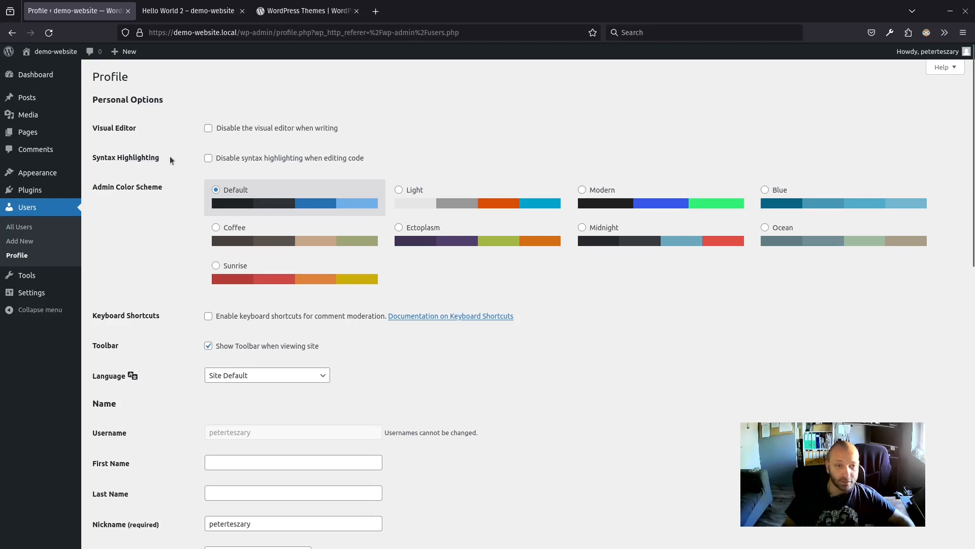
pyautogui.scroll(-2, 321, 200)
pyautogui.click(401, 172)
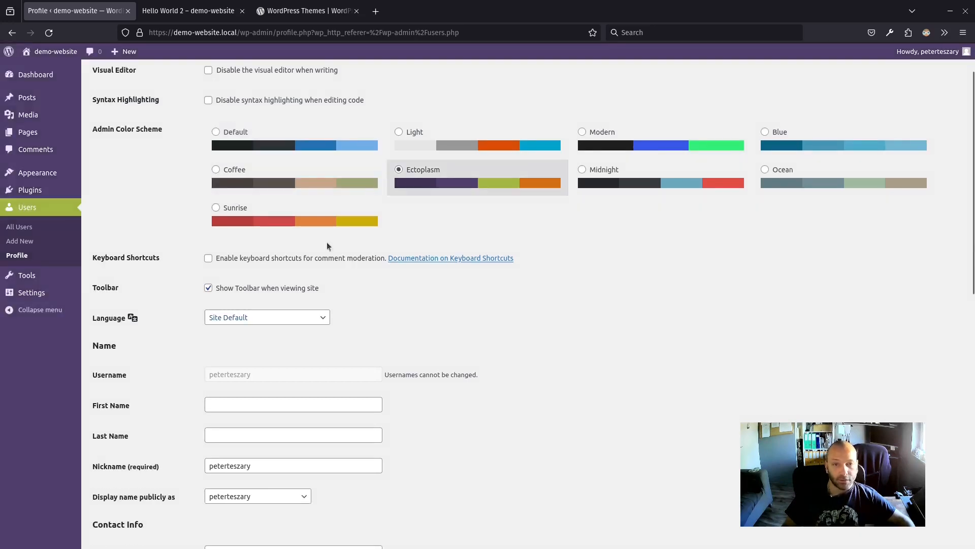
pyautogui.click(264, 173)
pyautogui.click(273, 221)
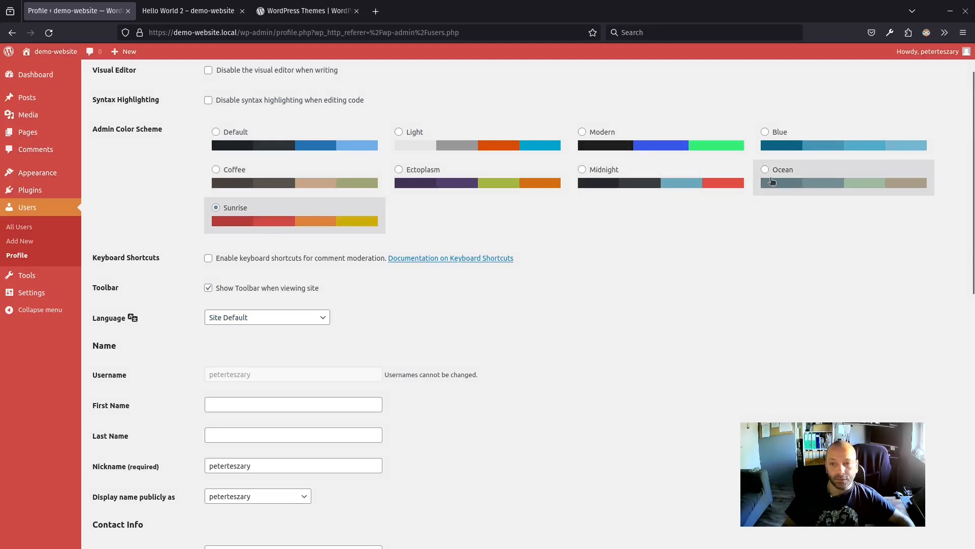
pyautogui.click(769, 184)
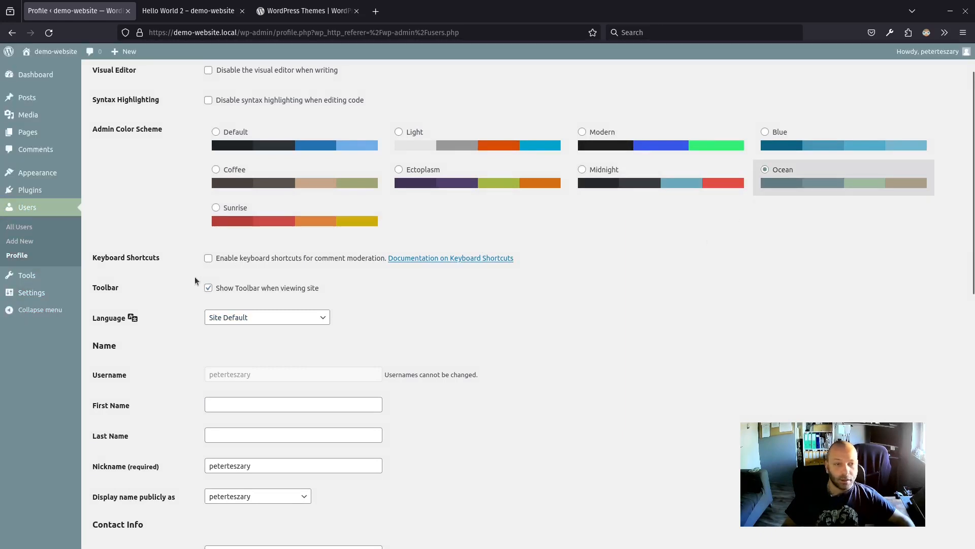
# - Review the remaining profile settings, from language, name and contact info to account management and application passwords
pyautogui.scroll(-2, 200, 344)
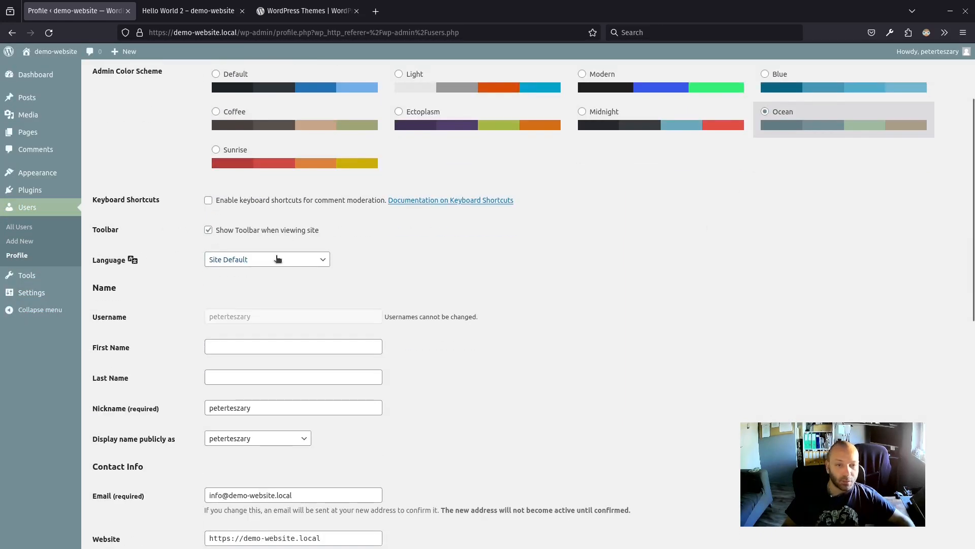
pyautogui.click(278, 259)
pyautogui.click(279, 259)
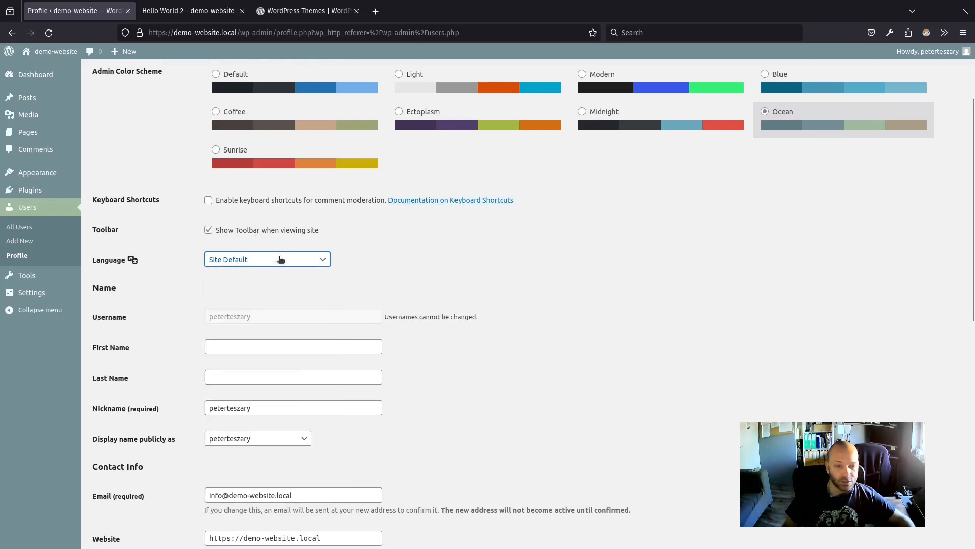
pyautogui.scroll(-6, 561, 291)
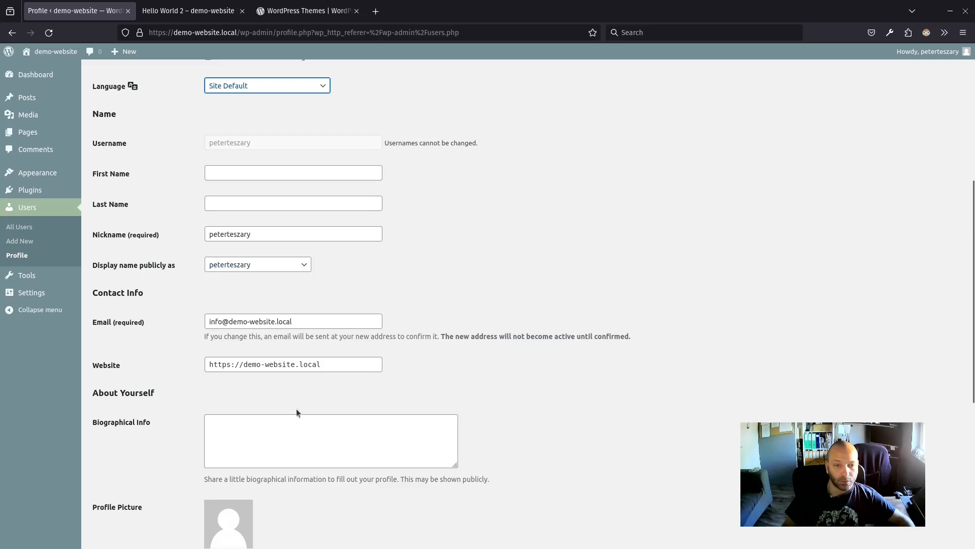
pyautogui.scroll(-6, 297, 412)
pyautogui.scroll(-2, 436, 281)
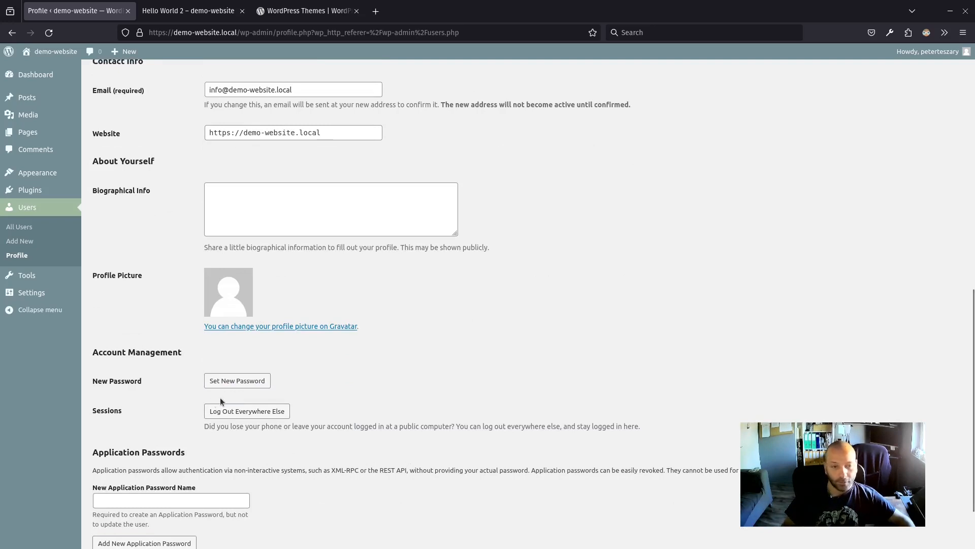
pyautogui.scroll(-2, 224, 399)
pyautogui.scroll(-1, 226, 401)
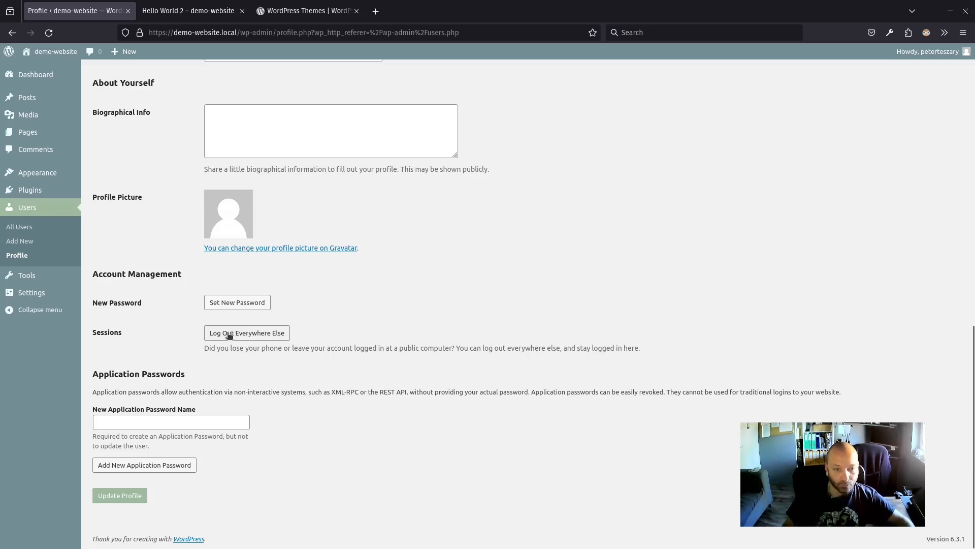
pyautogui.scroll(12, 450, 248)
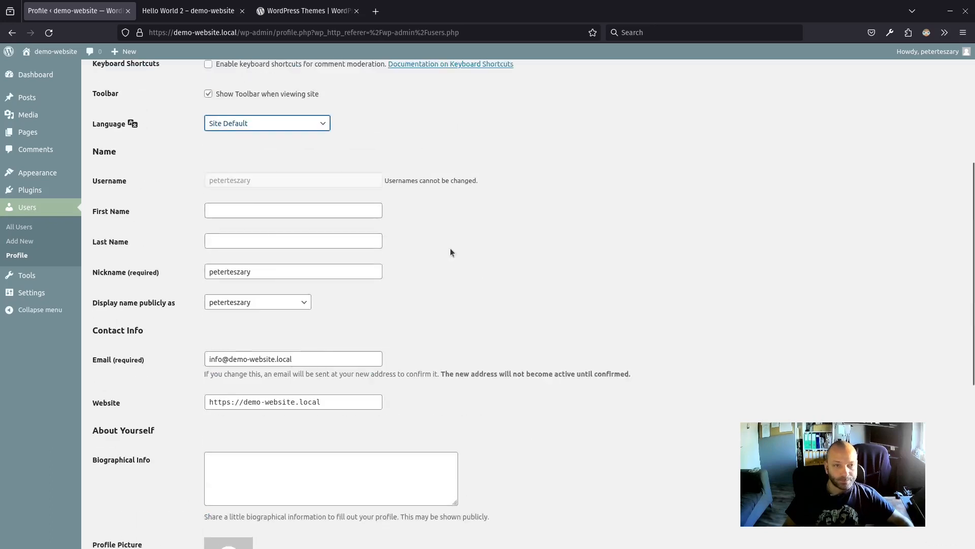
# - Return to the list of all users, open the form for adding a new user, and point out its required email field
pyautogui.scroll(-8, 451, 272)
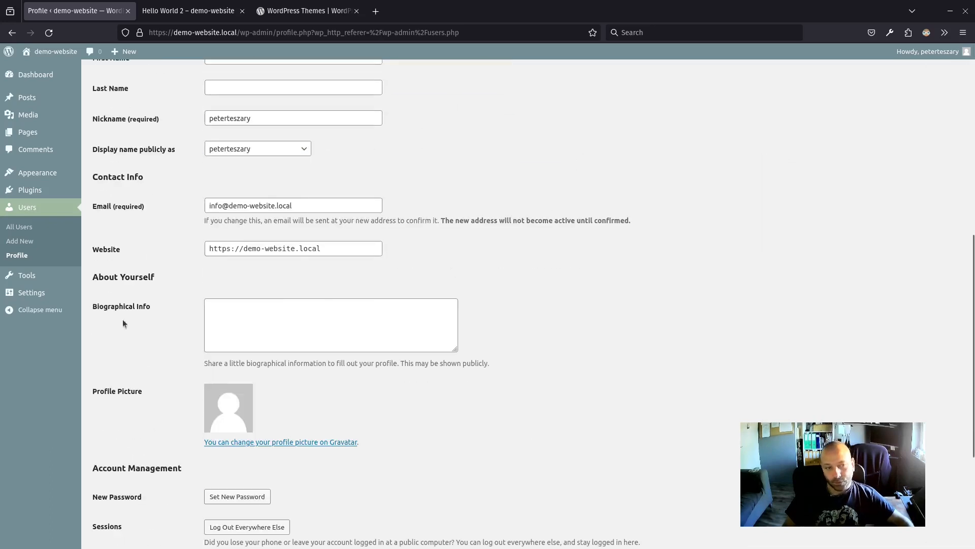
pyautogui.click(30, 231)
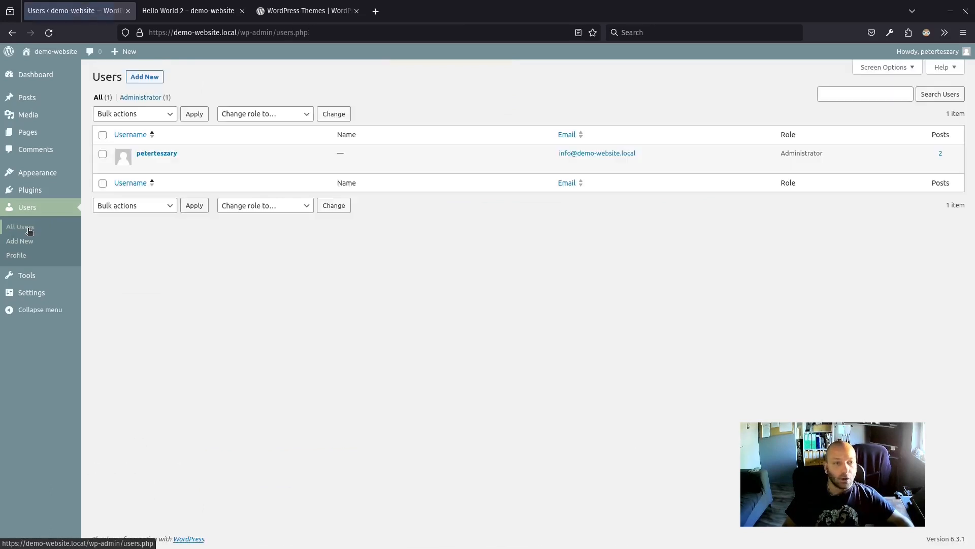
pyautogui.click(28, 241)
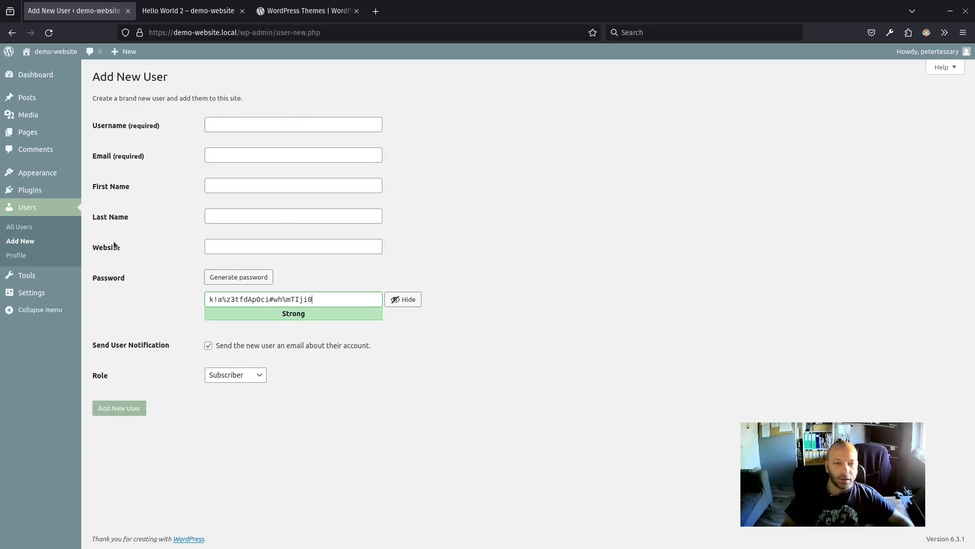
pyautogui.click(223, 156)
pyautogui.press('Escape')
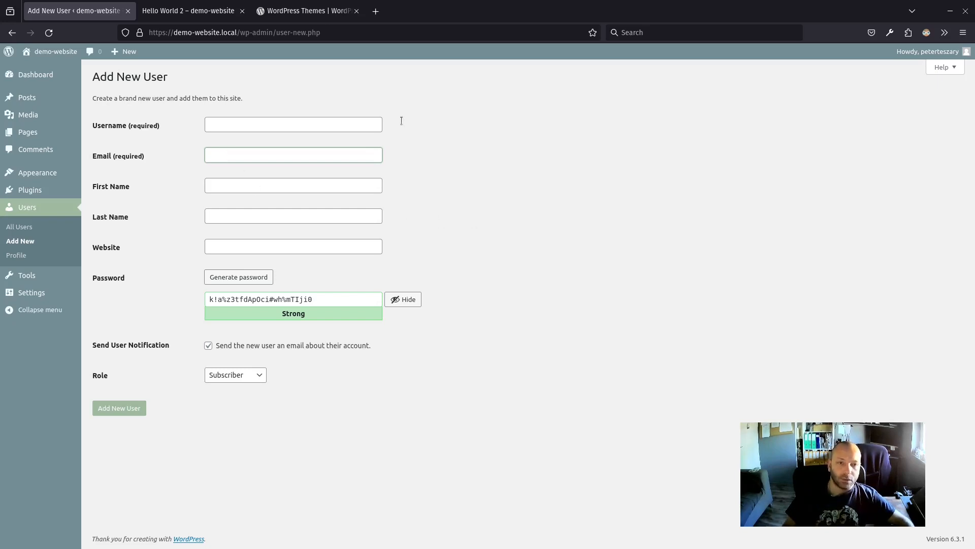
pyautogui.moveTo(153, 153); pyautogui.dragTo(100, 156)
pyautogui.doubleClick(100, 156)
pyautogui.tripleClick(100, 156)
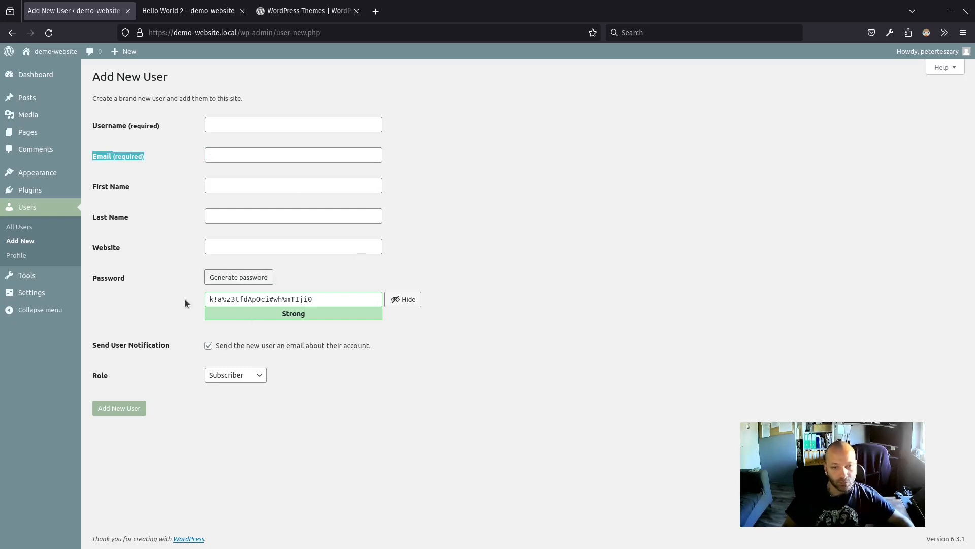
# - Generate new random passwords for the new user several times and check which roles can be assigned
pyautogui.click(261, 281)
pyautogui.click(261, 281)
pyautogui.click(261, 281)
pyautogui.click(260, 281)
pyautogui.click(260, 281)
pyautogui.click(260, 281)
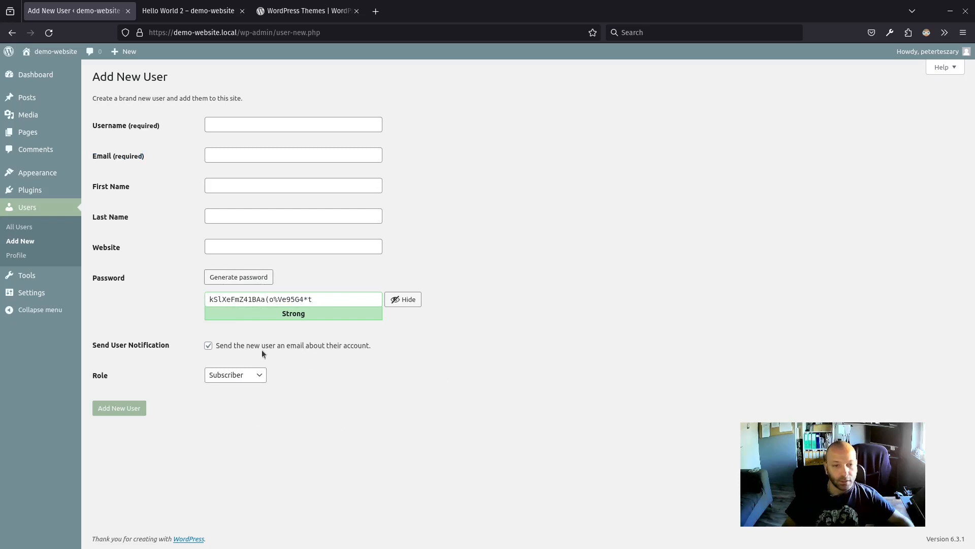
pyautogui.click(222, 381)
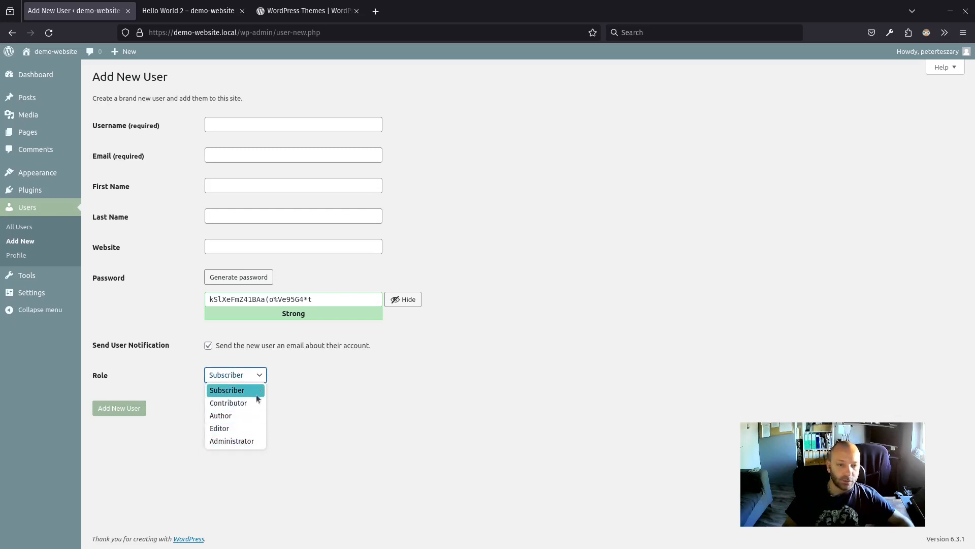
pyautogui.click(468, 415)
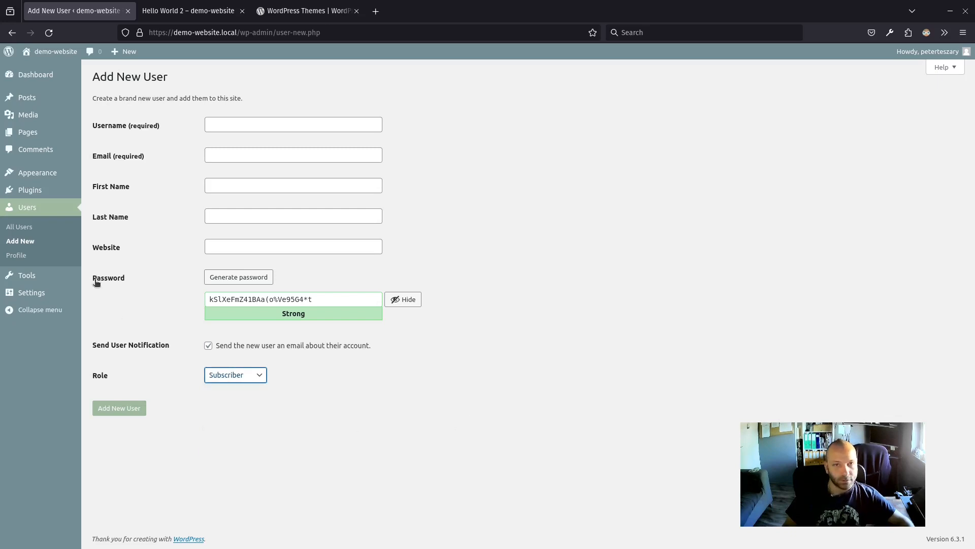
# - Leave the new user form without saving, view the available tools, and show the list of content importers
pyautogui.click(39, 279)
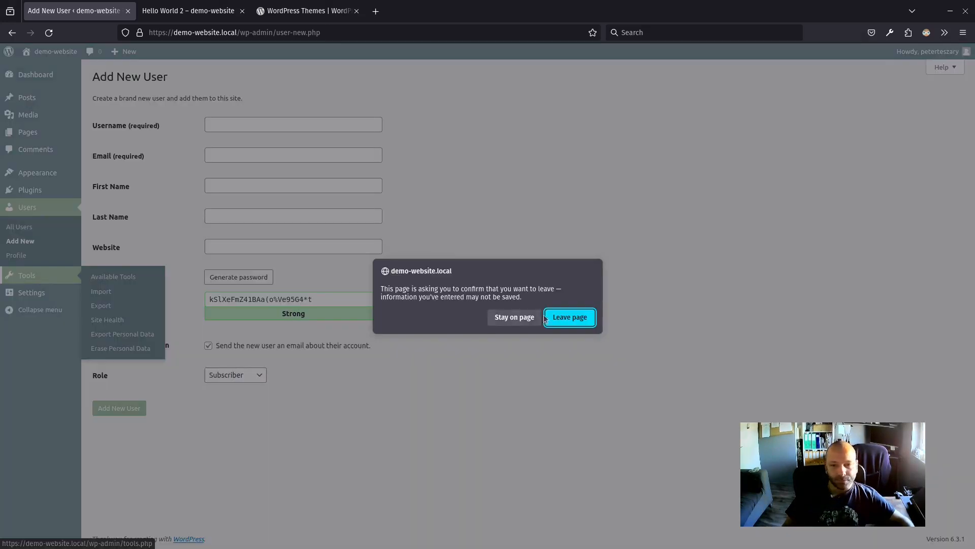
pyautogui.click(570, 317)
pyautogui.click(275, 162)
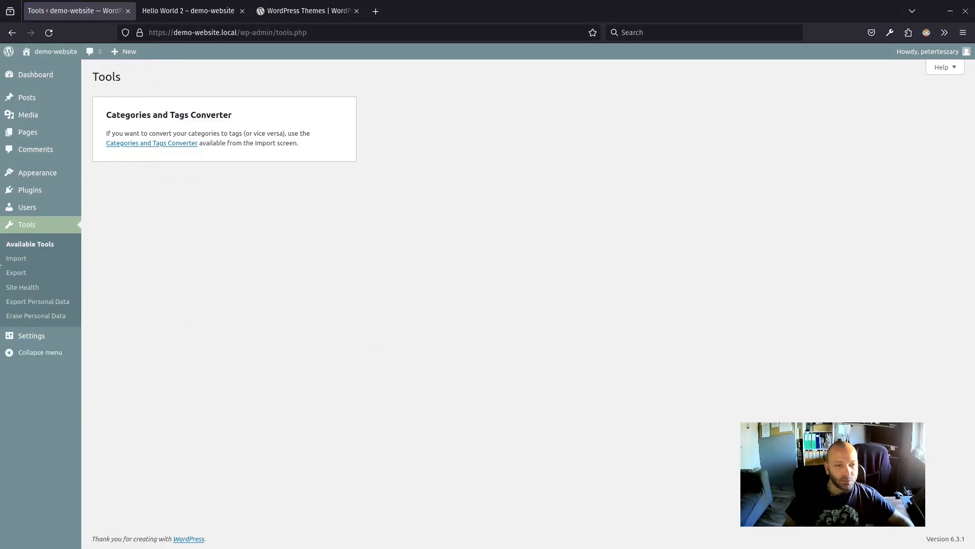
pyautogui.click(12, 259)
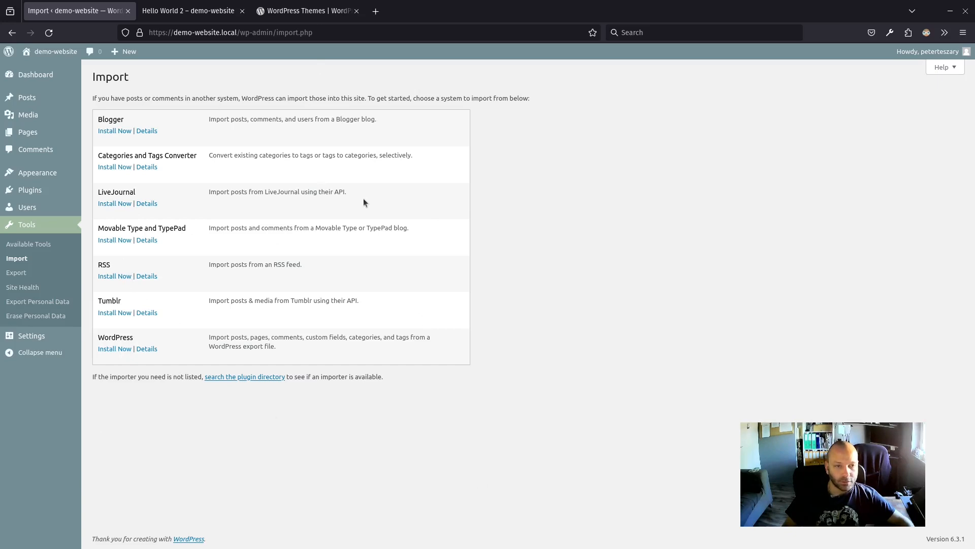
# - Open the export tool and compare the filter options for exporting posts, media and pages
pyautogui.click(16, 272)
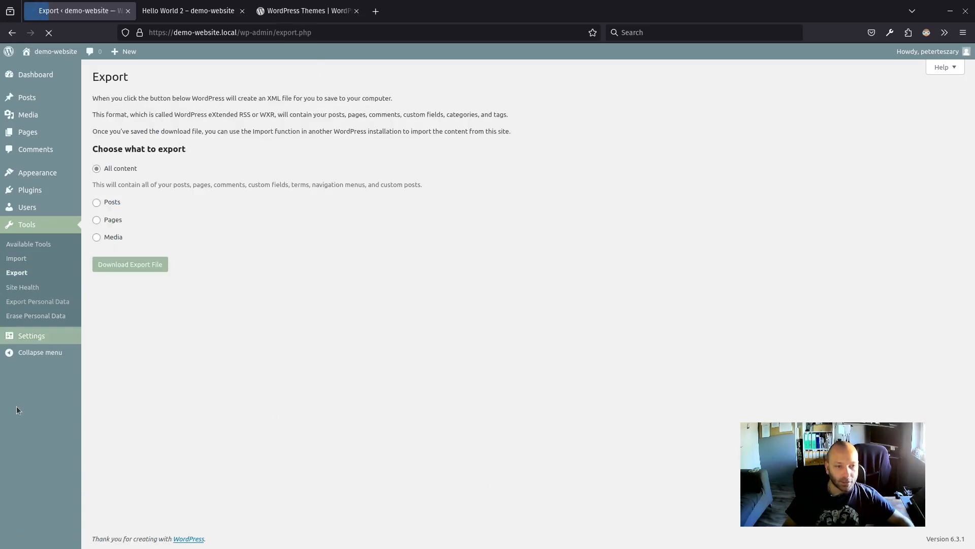
pyautogui.click(112, 204)
pyautogui.click(118, 299)
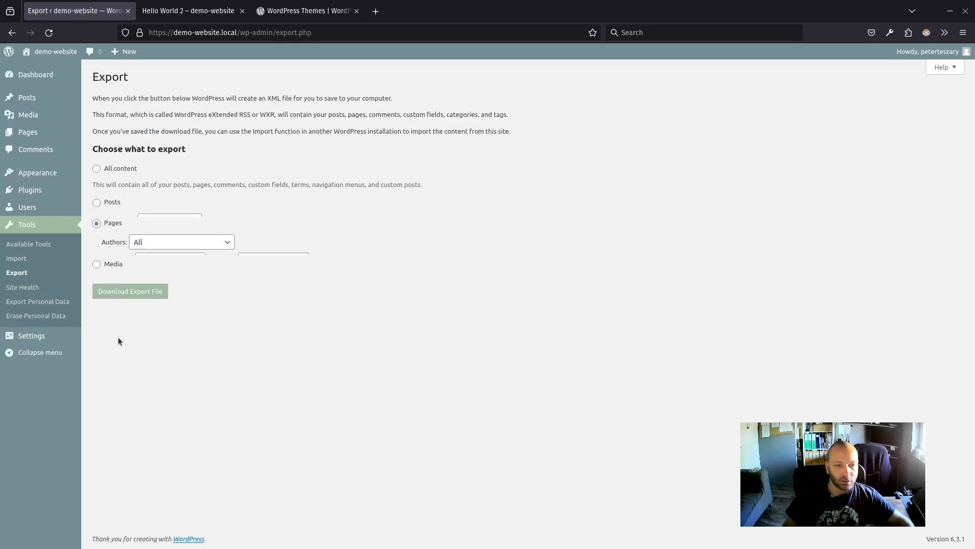
pyautogui.click(114, 297)
pyautogui.click(111, 220)
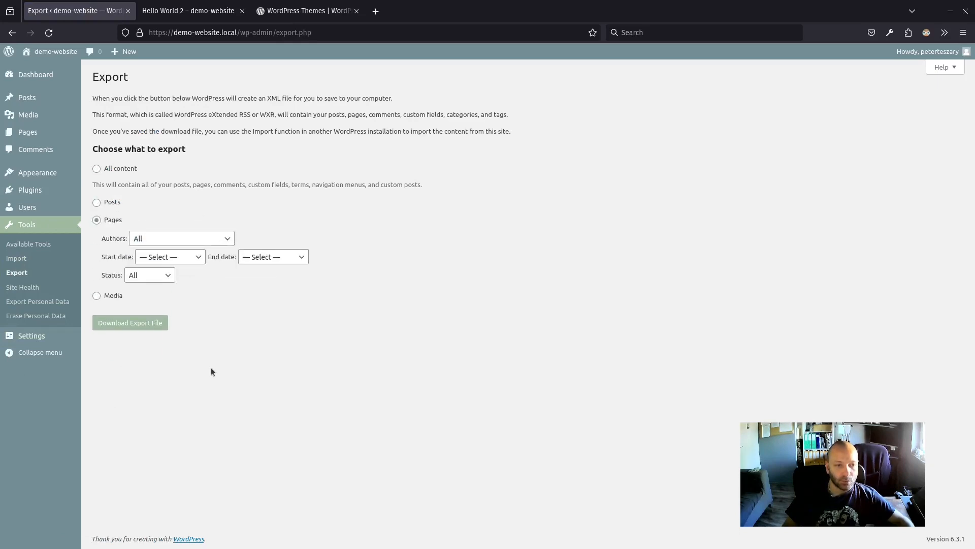
# - Open Site Health and read the details of the recommendations about removing inactive plugins and inactive themes
pyautogui.click(24, 287)
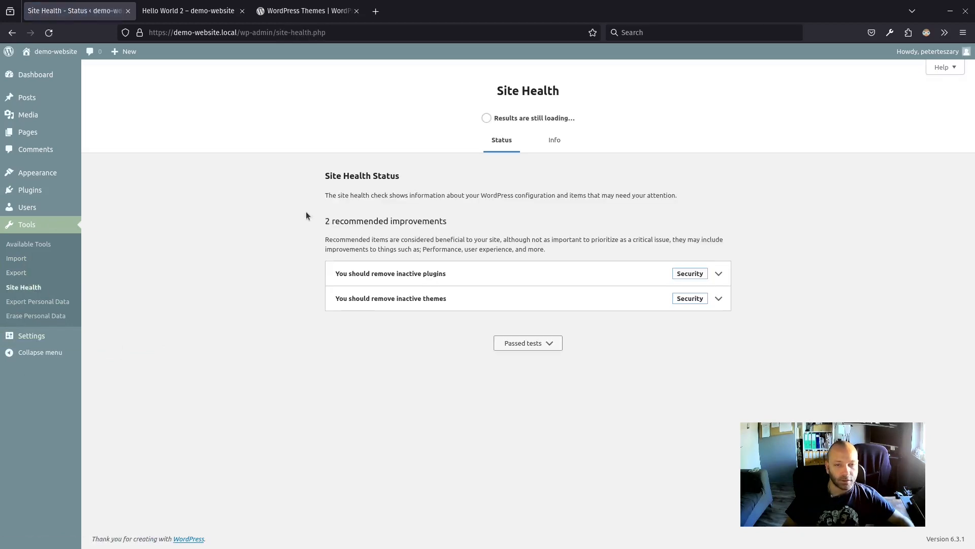
pyautogui.click(505, 273)
pyautogui.click(465, 420)
pyautogui.scroll(-3, 502, 319)
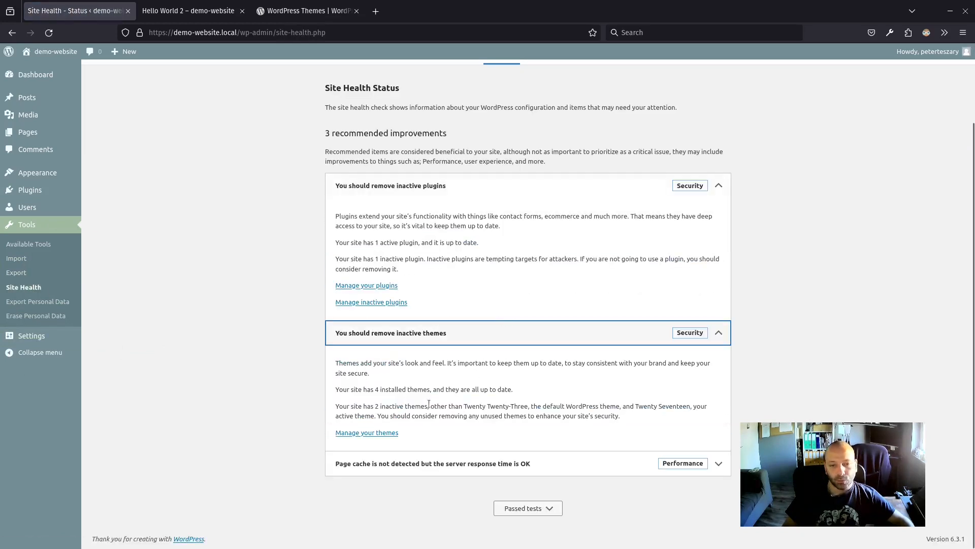
pyautogui.scroll(3, 375, 488)
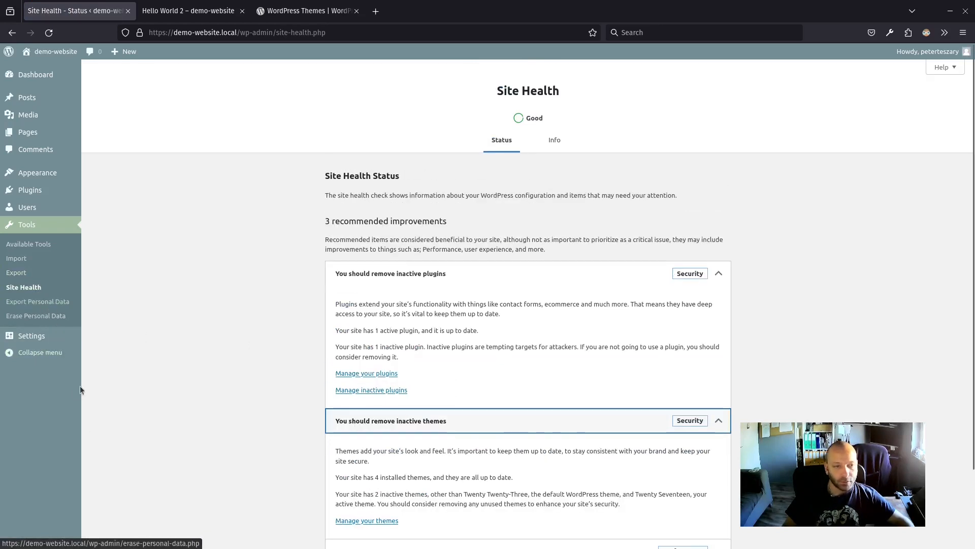
pyautogui.click(51, 322)
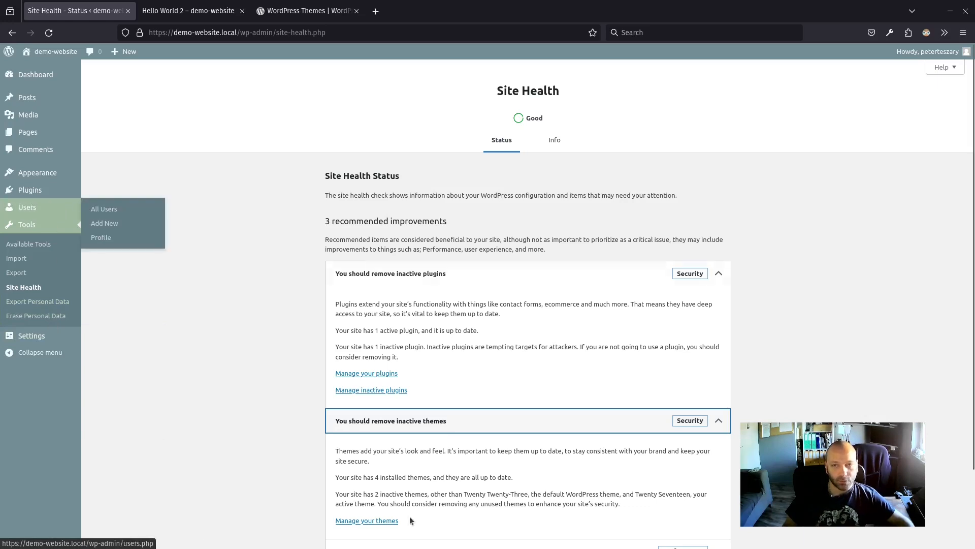
# - Open the General settings and point out the site title, tagline, WordPress address and administration email address
pyautogui.moveTo(44, 336)
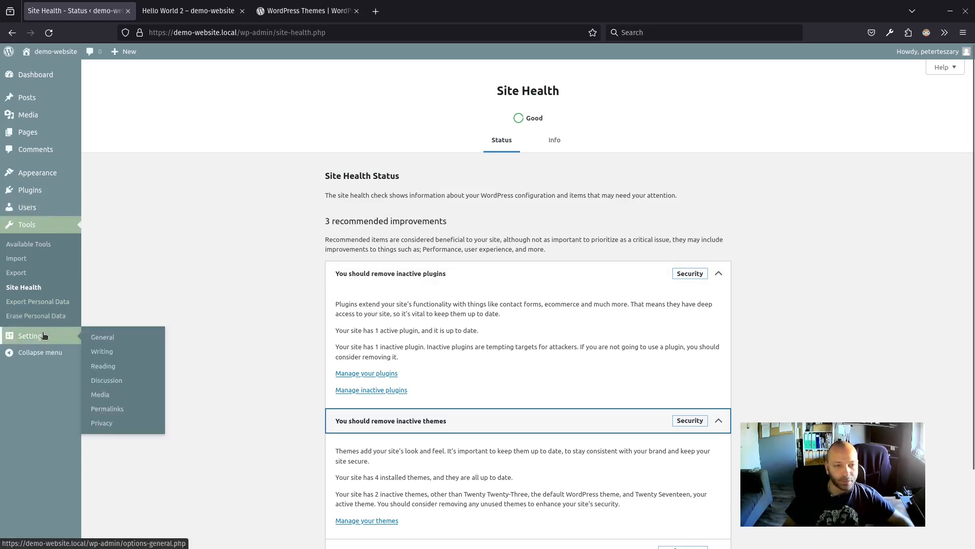
pyautogui.click(107, 336)
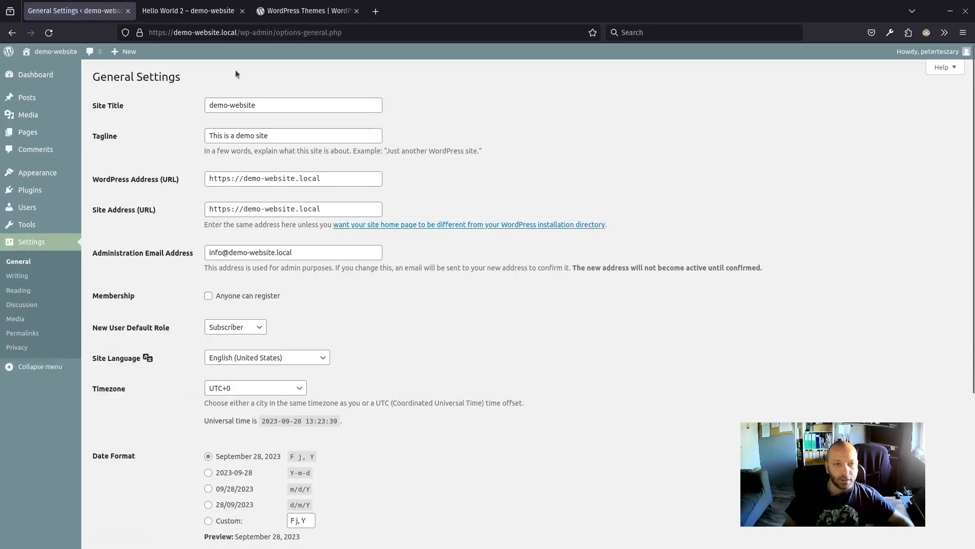
pyautogui.moveTo(231, 108)
pyautogui.mouseDown()
pyautogui.moveTo(245, 148)
pyautogui.moveTo(237, 107)
pyautogui.mouseUp()
pyautogui.tripleClick(245, 150)
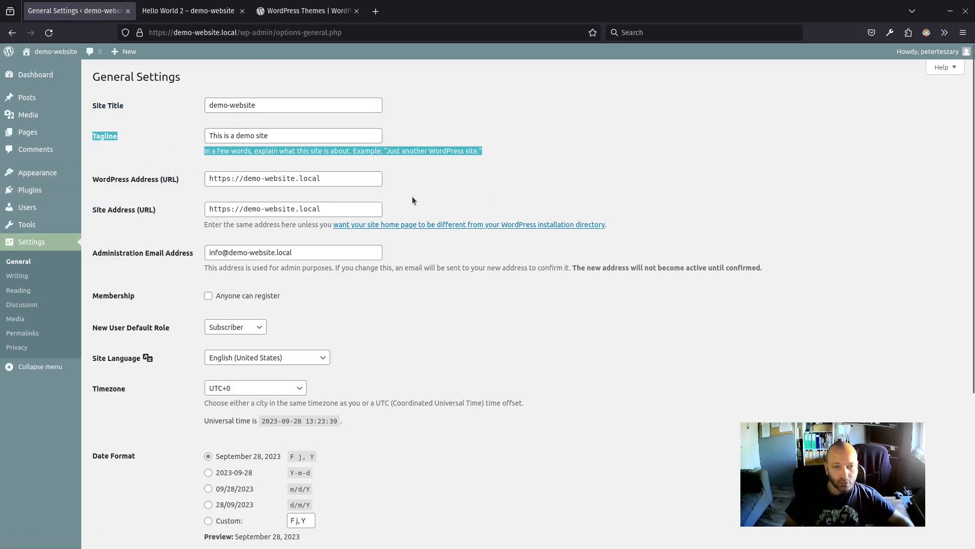
pyautogui.tripleClick(338, 185)
pyautogui.click(462, 299)
pyautogui.click(323, 258)
pyautogui.tripleClick(323, 258)
pyautogui.click(346, 298)
# - Review the rest of the General settings, checking the choices for new user default role and the week's starting day
pyautogui.scroll(-2, 420, 350)
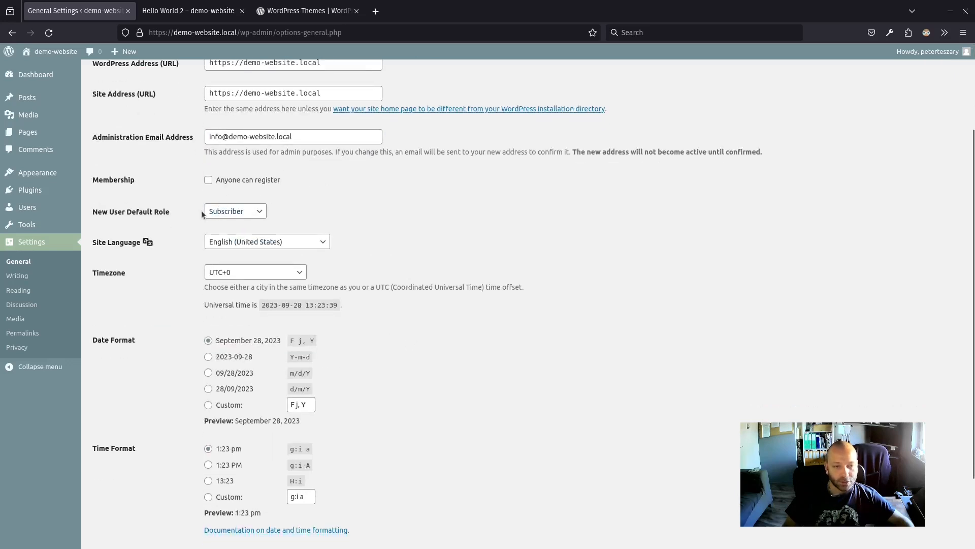
pyautogui.click(234, 213)
pyautogui.click(231, 215)
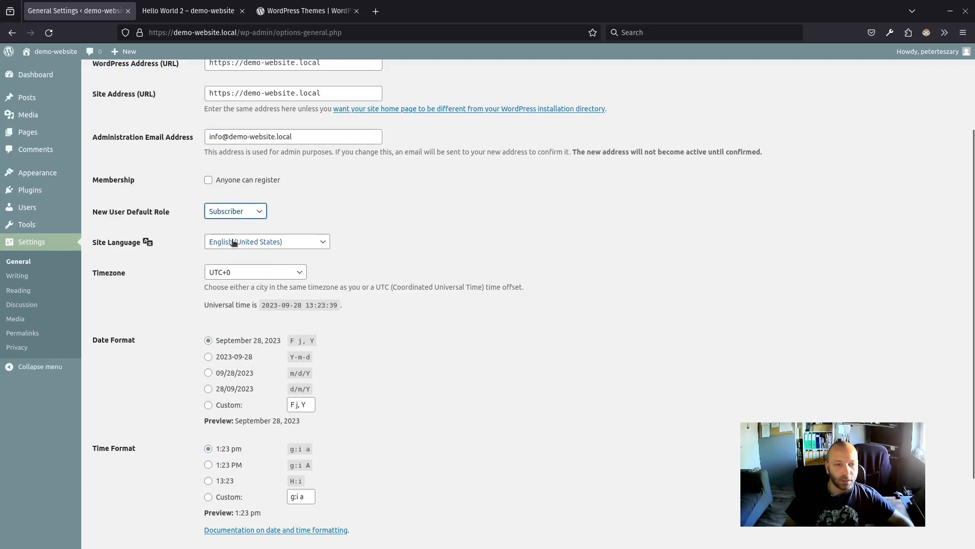
pyautogui.scroll(-3, 261, 294)
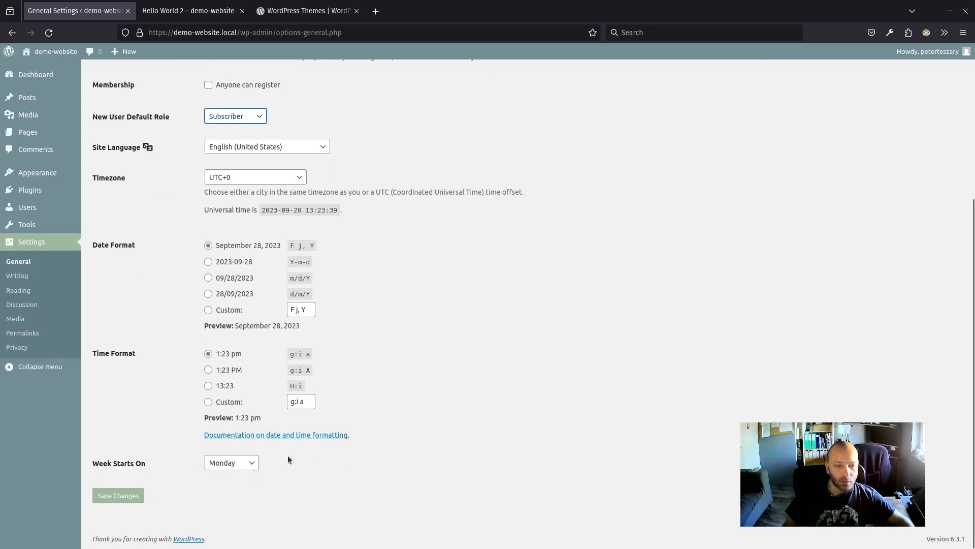
pyautogui.click(236, 463)
pyautogui.click(236, 467)
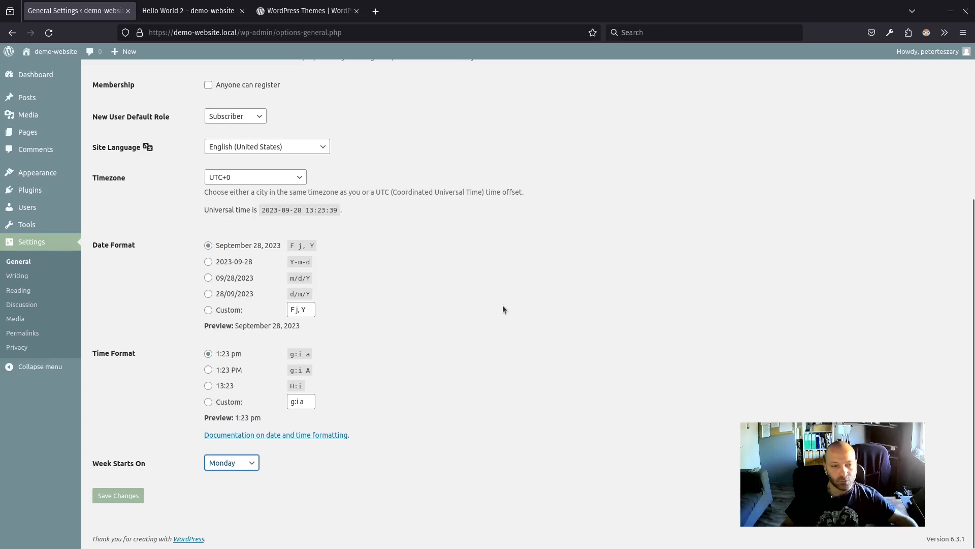
# - Open the Writing settings, check the default post category and format choices, and review the editor and post-via-email options
pyautogui.click(23, 277)
pyautogui.click(237, 108)
pyautogui.click(237, 111)
pyautogui.click(244, 138)
pyautogui.click(243, 139)
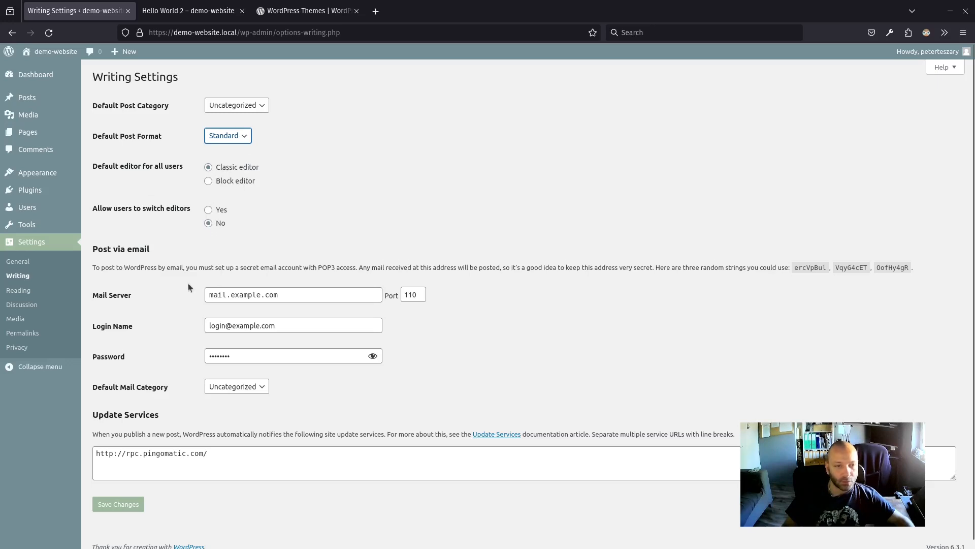
pyautogui.scroll(-1, 188, 282)
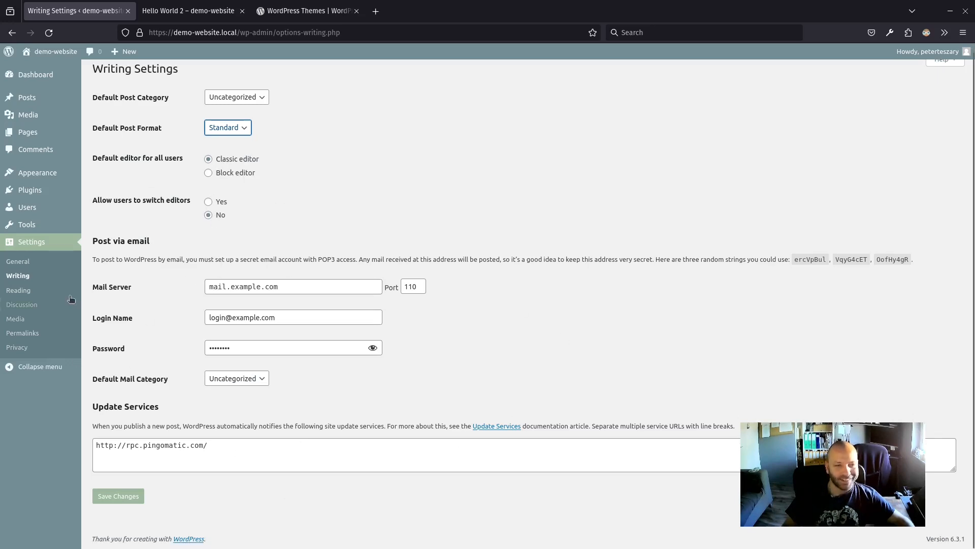
# - In the Reading settings, make the homepage display the static page Home and check the posts page choices without selecting one
pyautogui.click(26, 289)
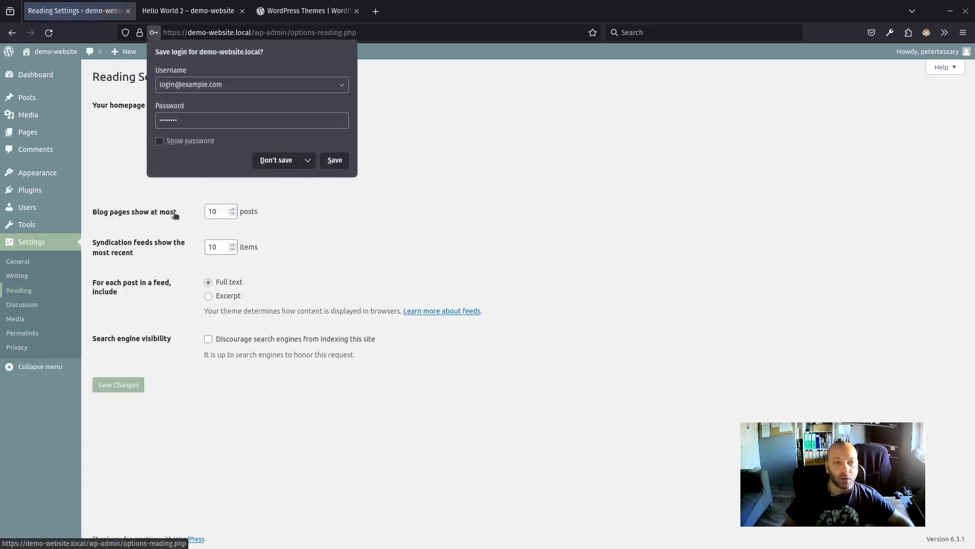
pyautogui.click(276, 160)
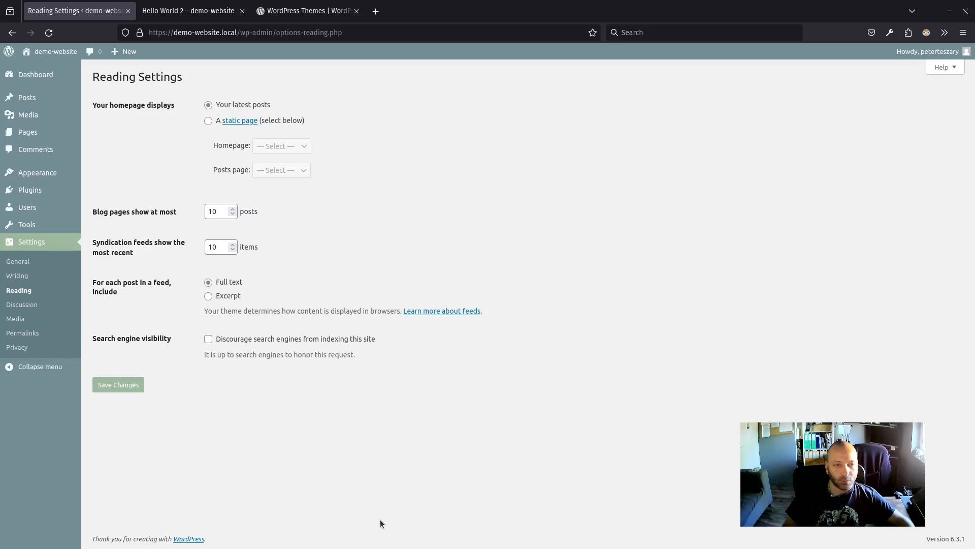
pyautogui.click(207, 122)
pyautogui.click(306, 145)
pyautogui.click(280, 176)
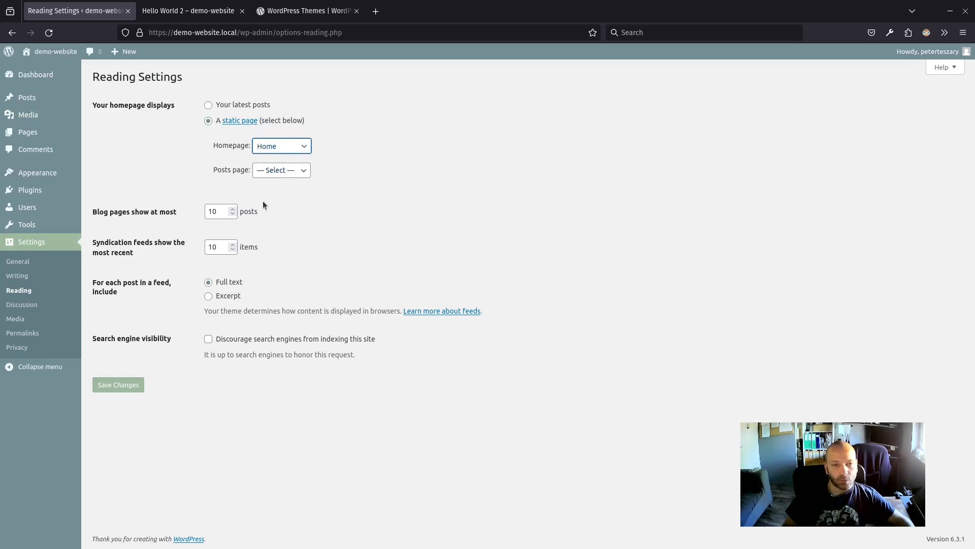
pyautogui.click(278, 175)
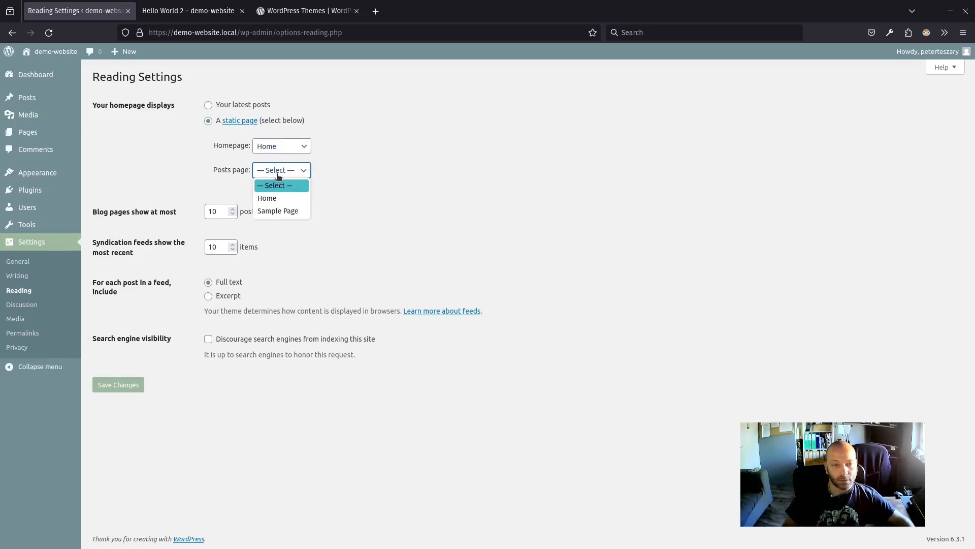
pyautogui.click(279, 176)
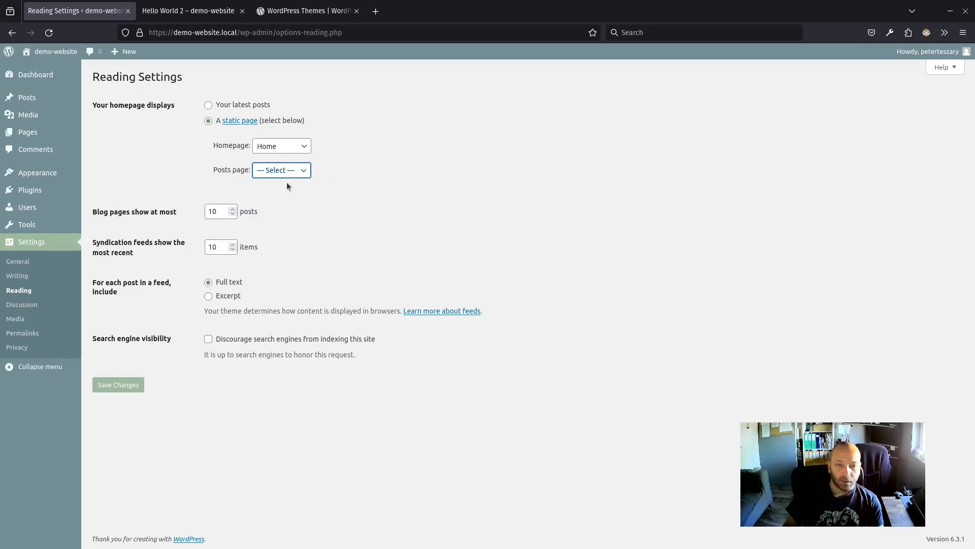
# - Set feed posts to include only the excerpt, discourage search engines from indexing the site, and save the Reading settings
pyautogui.moveTo(101, 290); pyautogui.dragTo(122, 304)
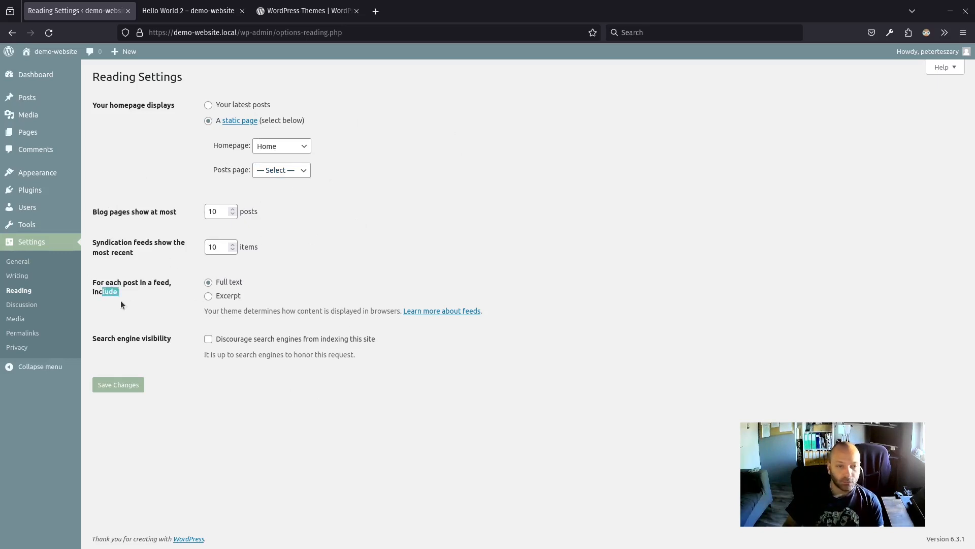
pyautogui.click(207, 295)
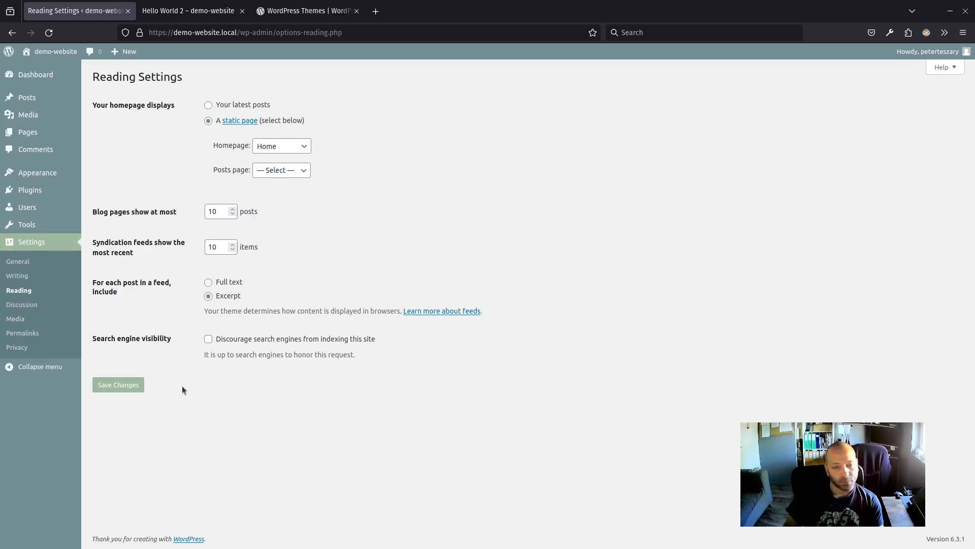
pyautogui.click(209, 338)
pyautogui.click(120, 389)
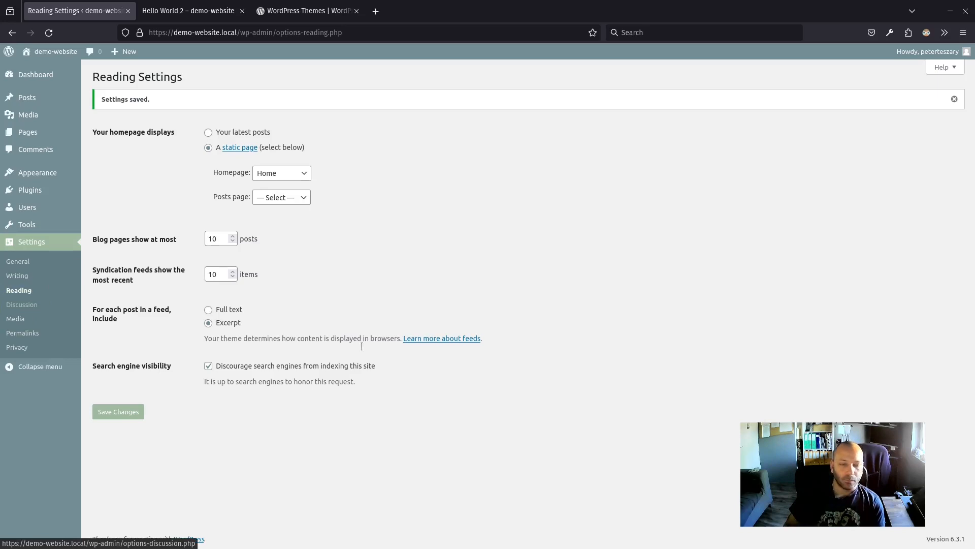
# - Open the Discussion settings and review the default post, comment, moderation, disallowed keys and avatar options
pyautogui.click(210, 368)
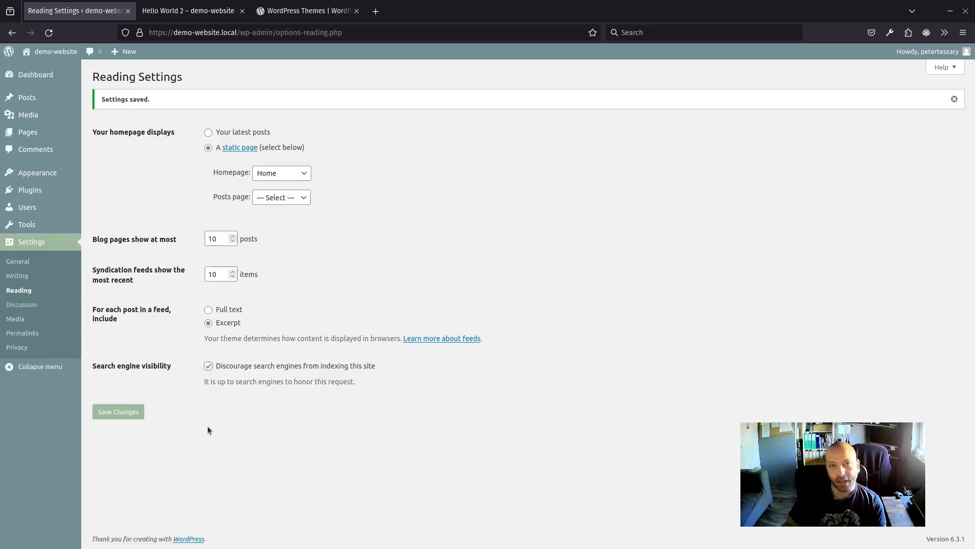
pyautogui.click(32, 305)
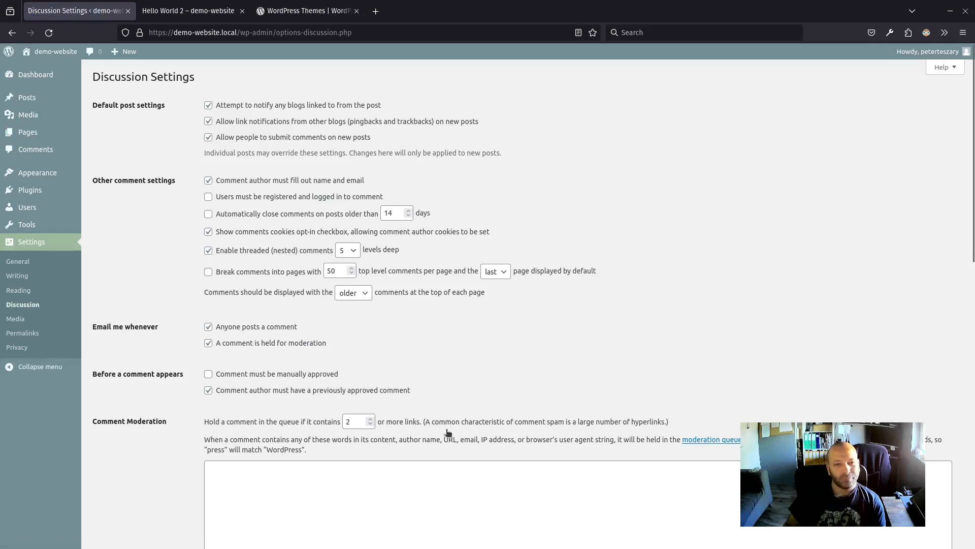
pyautogui.scroll(-8, 445, 322)
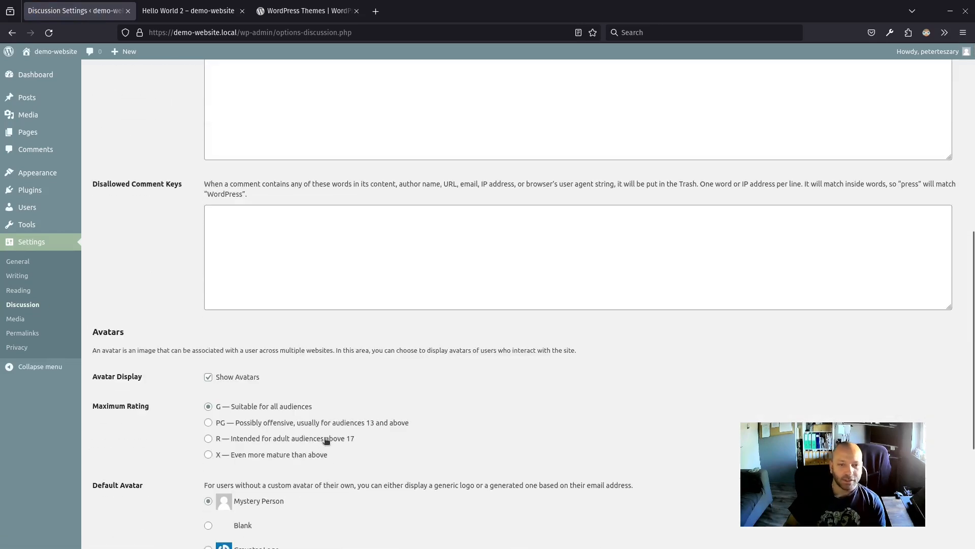
pyautogui.scroll(-4, 326, 440)
pyautogui.scroll(12, 292, 437)
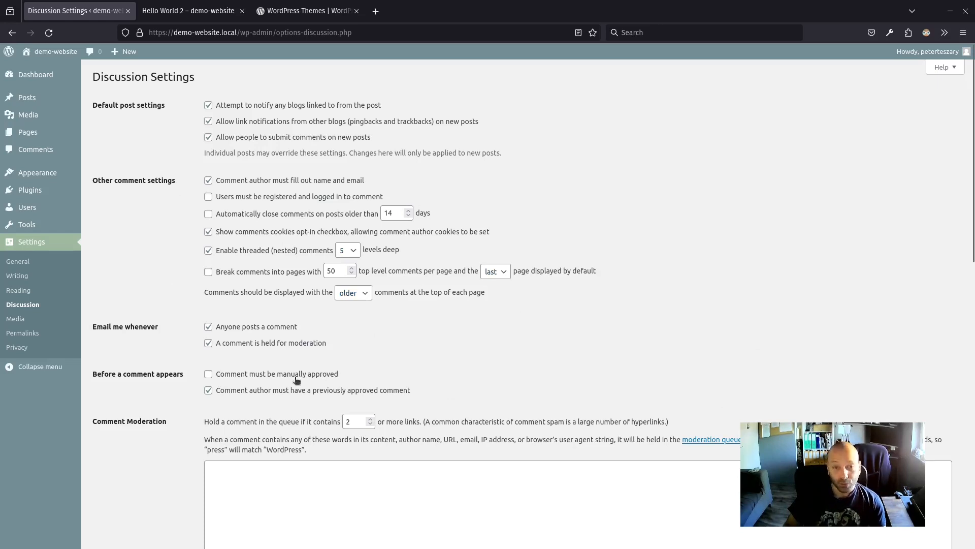
pyautogui.scroll(-5, 306, 318)
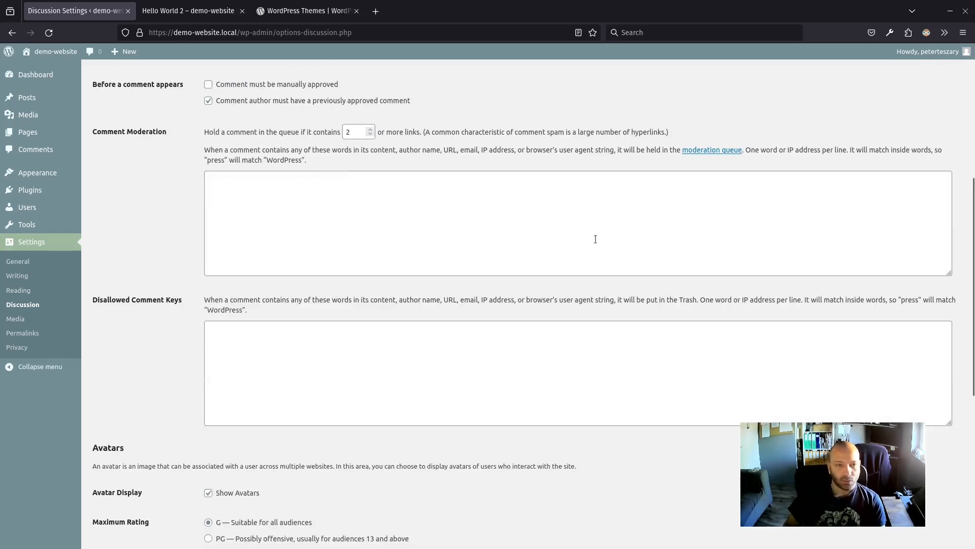
pyautogui.scroll(-6, 459, 349)
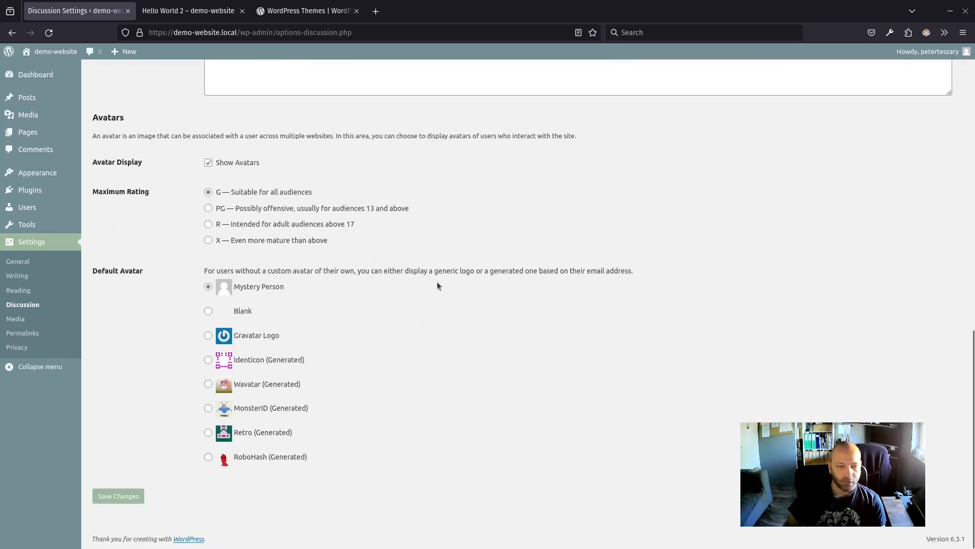
pyautogui.scroll(11, 438, 282)
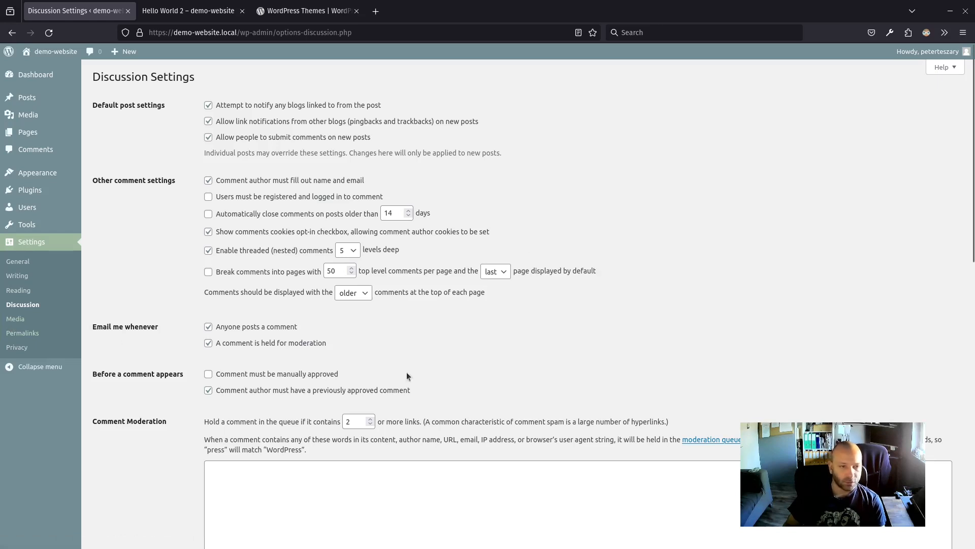
# - Open the Media settings and examine the thumbnail, medium and large image size options
pyautogui.click(15, 319)
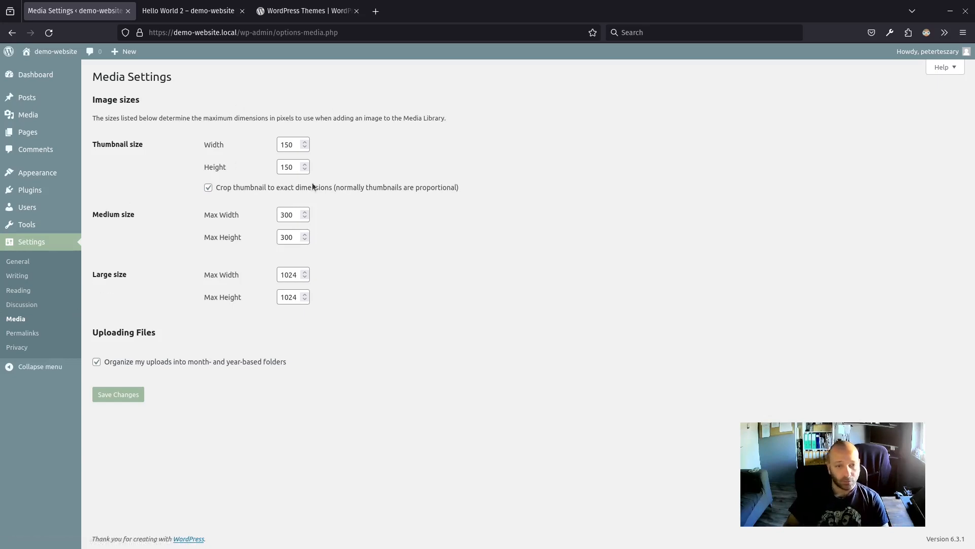
pyautogui.moveTo(99, 144); pyautogui.dragTo(163, 148)
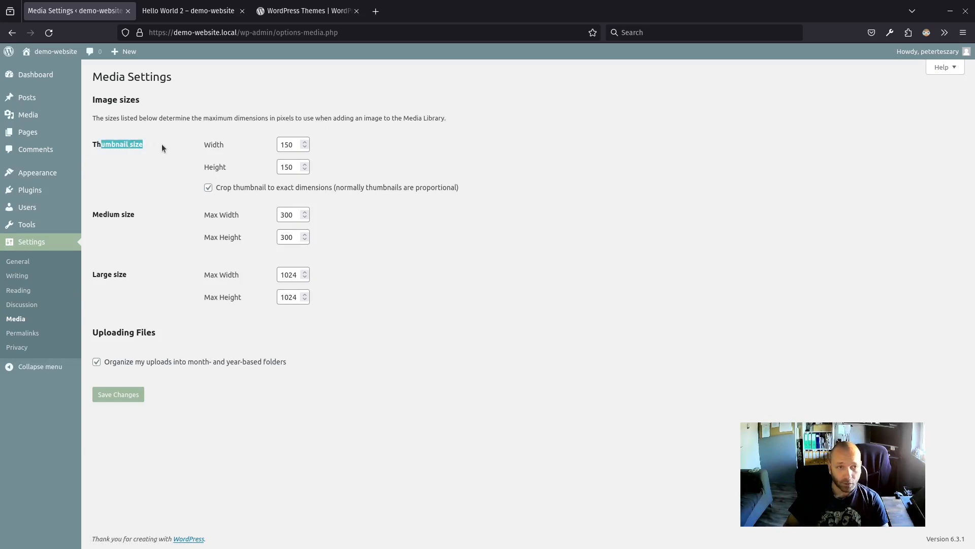
pyautogui.click(166, 201)
pyautogui.doubleClick(110, 143)
pyautogui.tripleClick(111, 143)
pyautogui.tripleClick(115, 214)
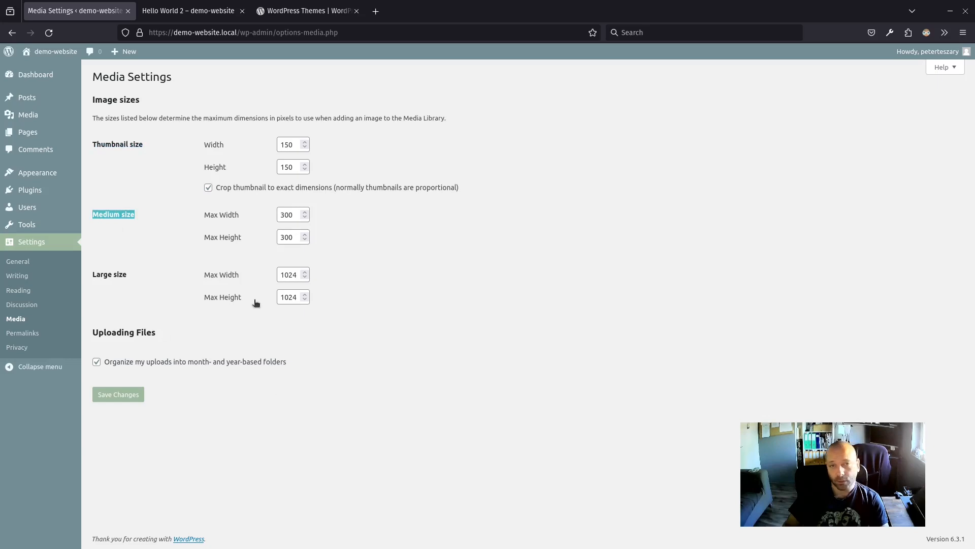
# - In the Permalinks settings, change the permalink structure to Post name and save the changes
pyautogui.click(24, 333)
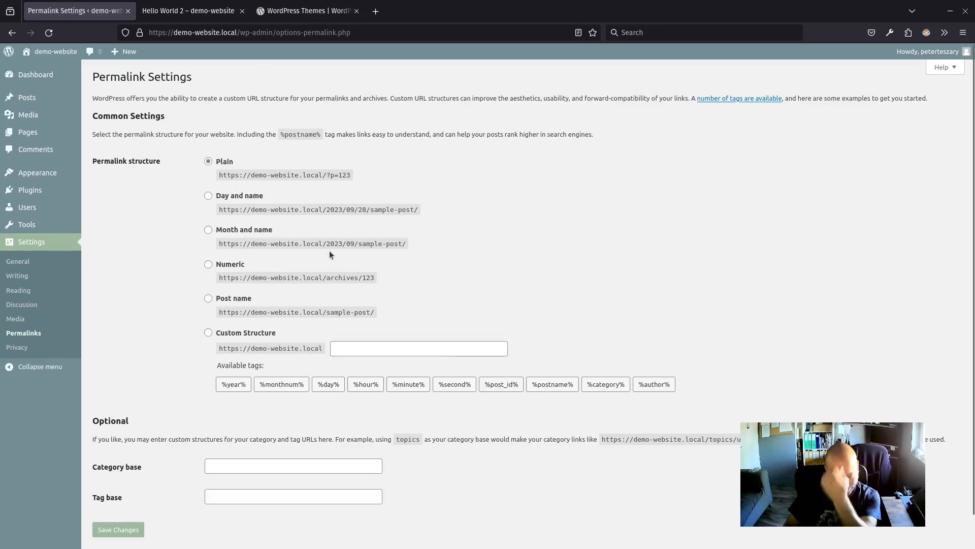
pyautogui.moveTo(307, 175); pyautogui.dragTo(348, 174)
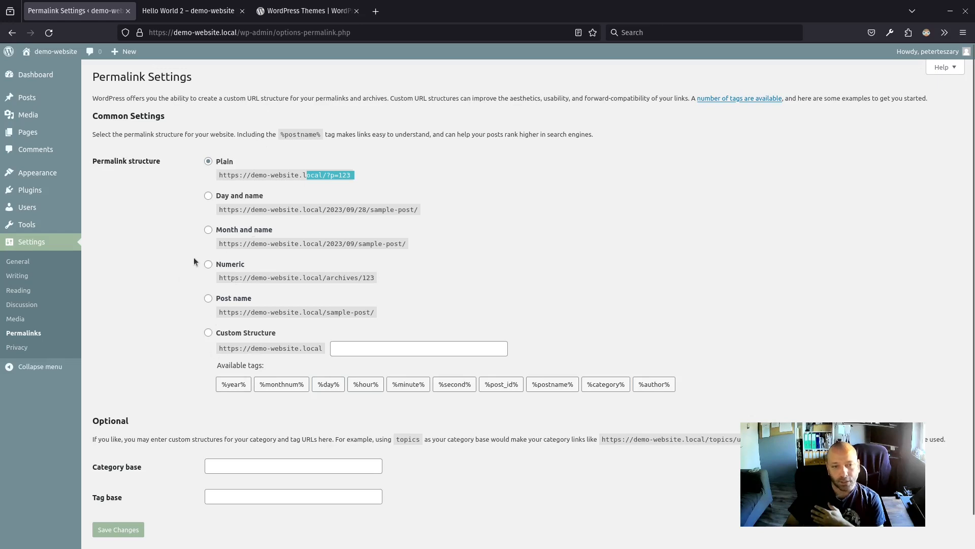
pyautogui.click(207, 300)
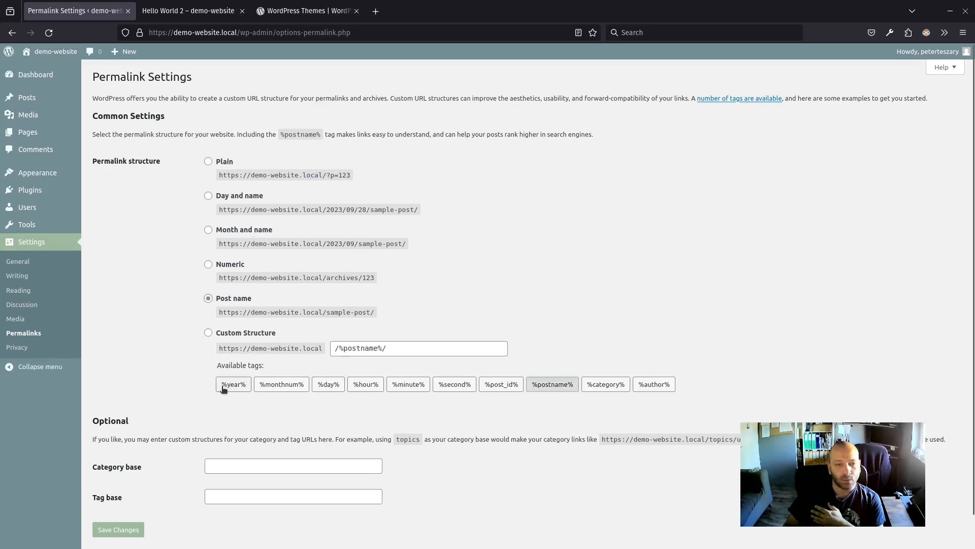
pyautogui.click(209, 333)
pyautogui.click(206, 300)
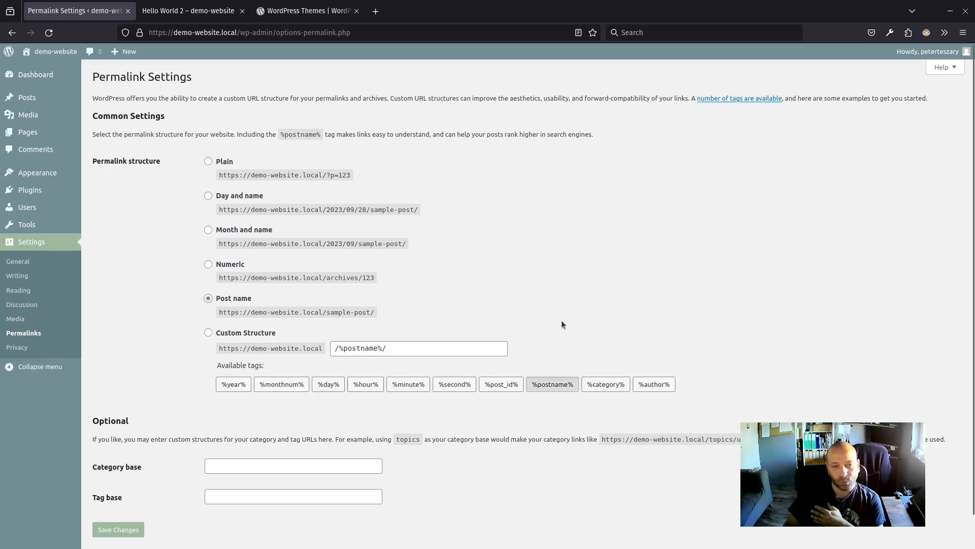
pyautogui.scroll(-1, 431, 272)
pyautogui.click(133, 497)
# - Open the Privacy settings and check the page choices for the Privacy Policy page without changing the selection
pyautogui.click(15, 347)
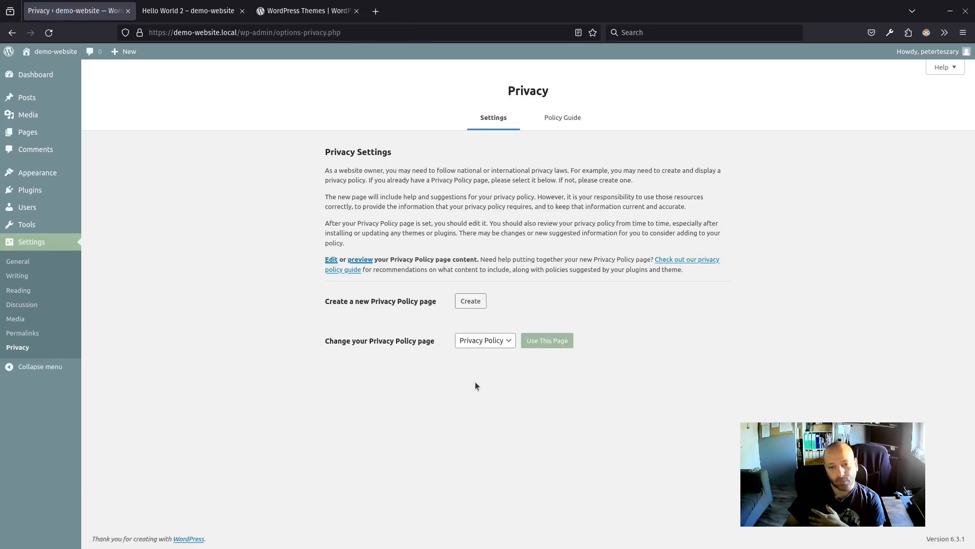
pyautogui.click(480, 346)
pyautogui.click(480, 346)
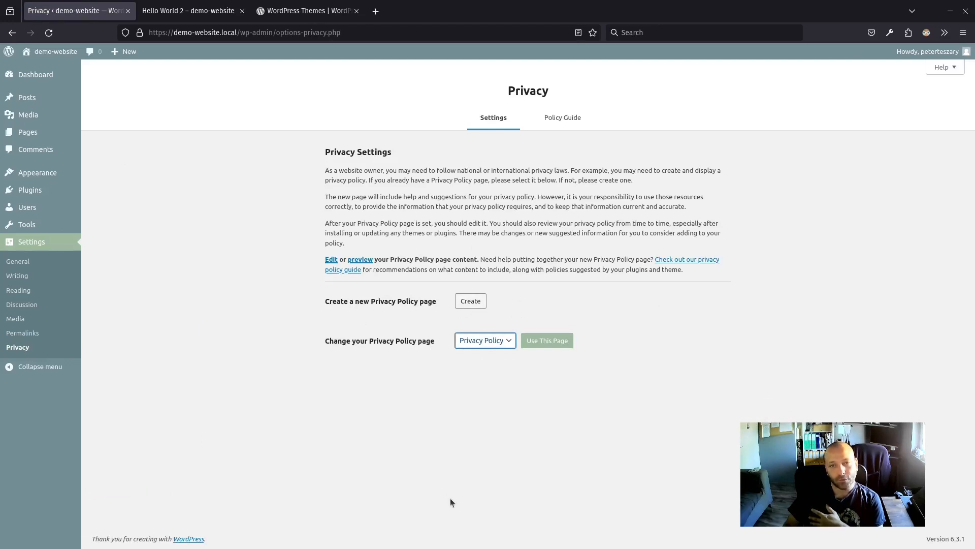
# - Open the privacy Policy Guide and expand both the Privacy Policy Guide section and the WordPress policies section
pyautogui.click(563, 118)
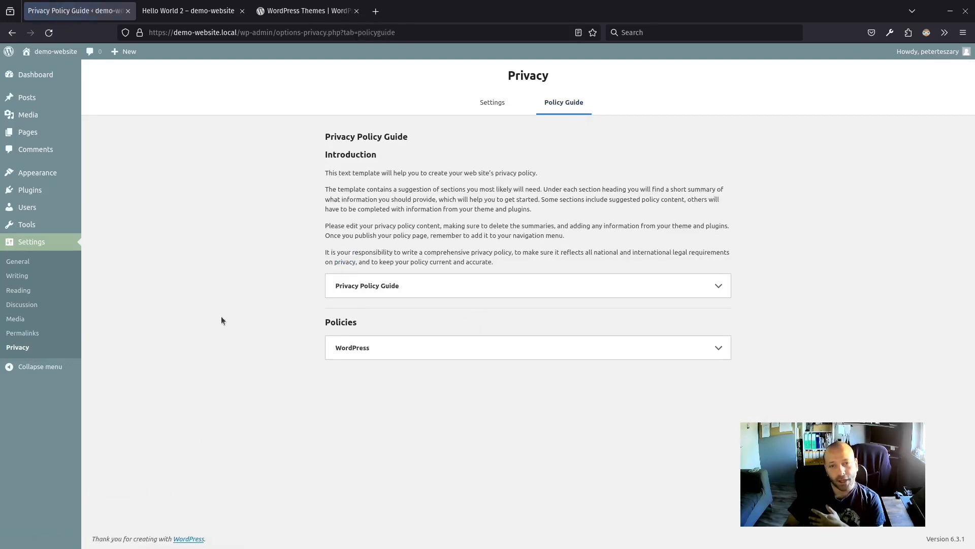
pyautogui.click(516, 284)
pyautogui.scroll(-20, 437, 340)
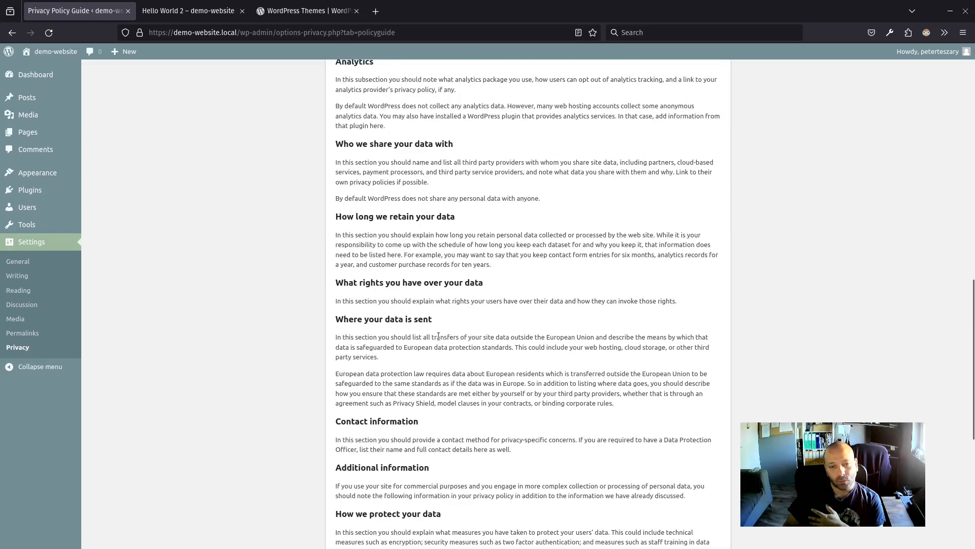
pyautogui.click(432, 500)
pyautogui.scroll(-15, 453, 386)
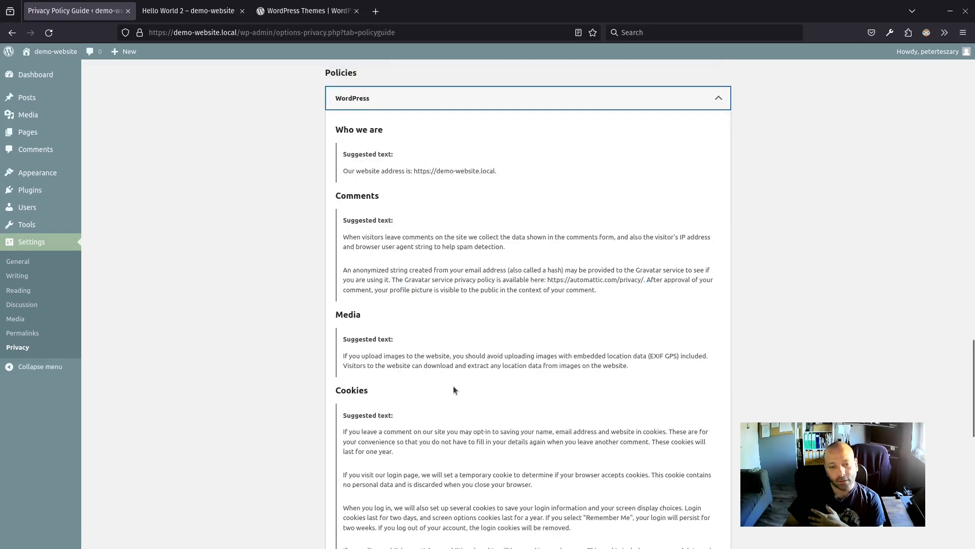
# - Skim the expanded privacy guide and suggested policy texts, and collapse both sections again
pyautogui.scroll(20, 591, 489)
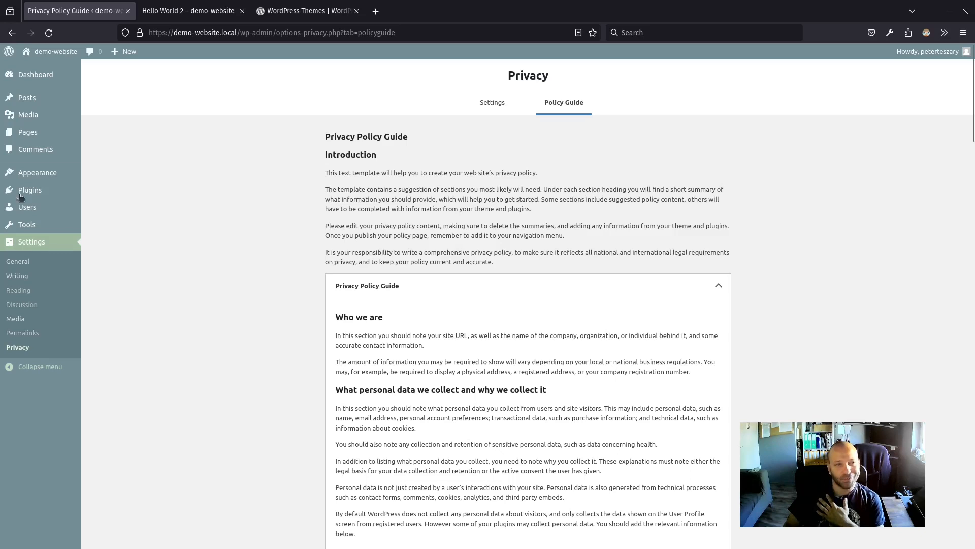
pyautogui.scroll(-14, 544, 359)
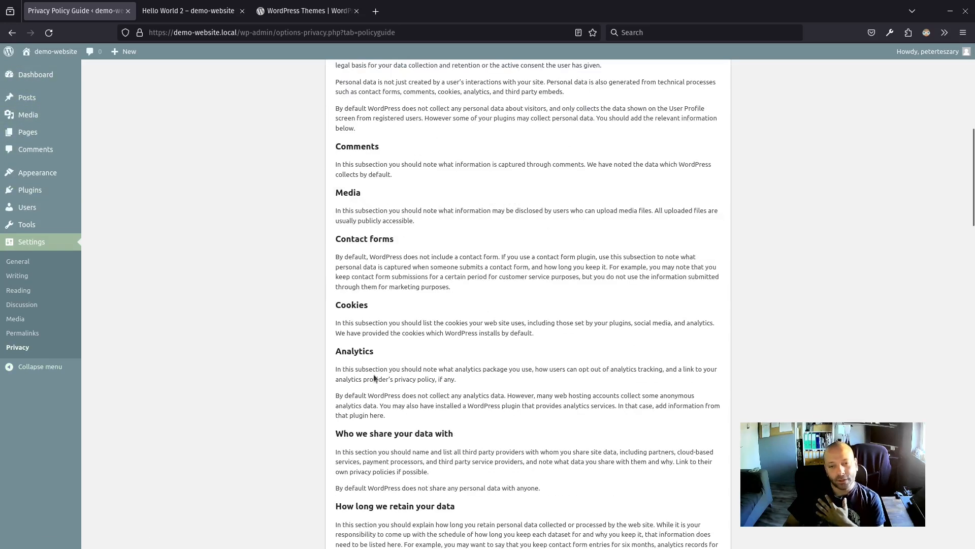
pyautogui.scroll(-15, 537, 259)
pyautogui.scroll(8, 537, 285)
pyautogui.scroll(12, 421, 394)
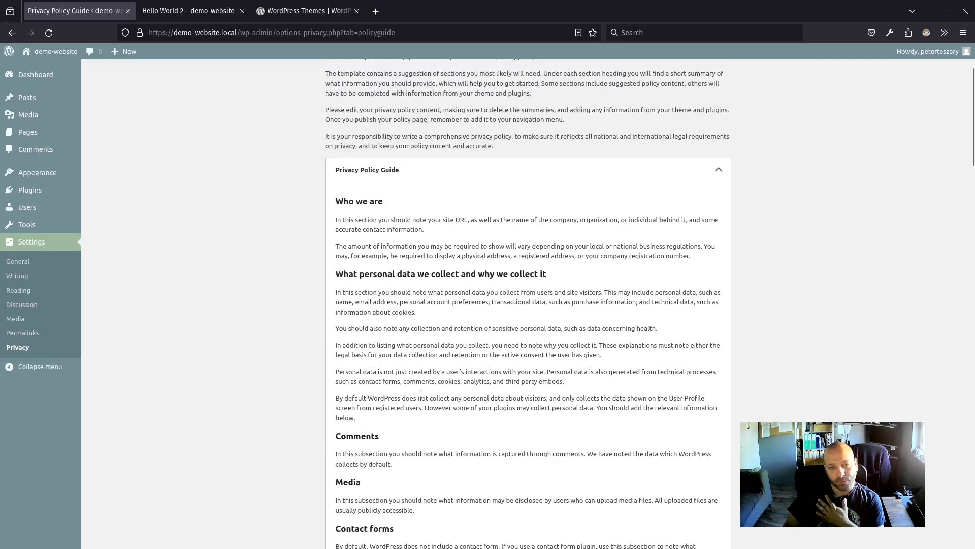
pyautogui.click(488, 172)
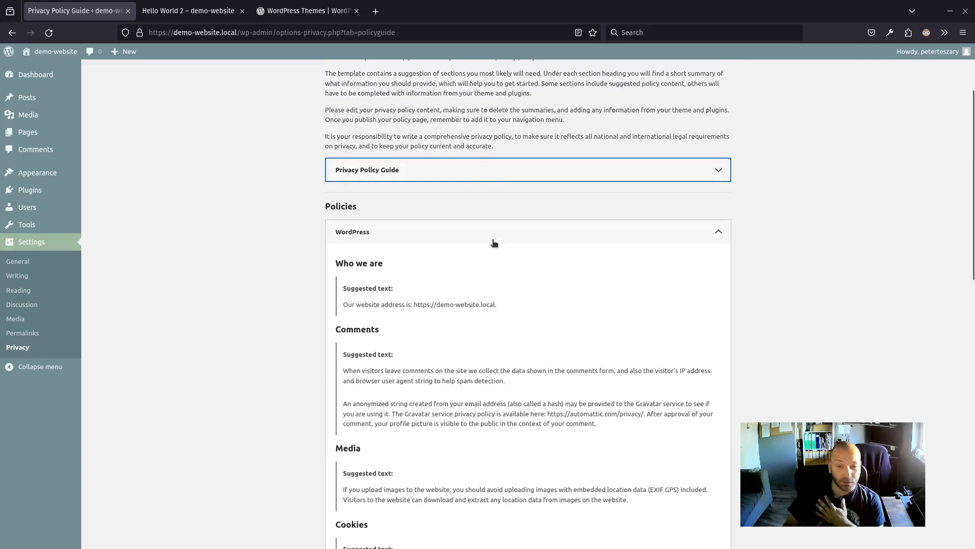
pyautogui.click(494, 235)
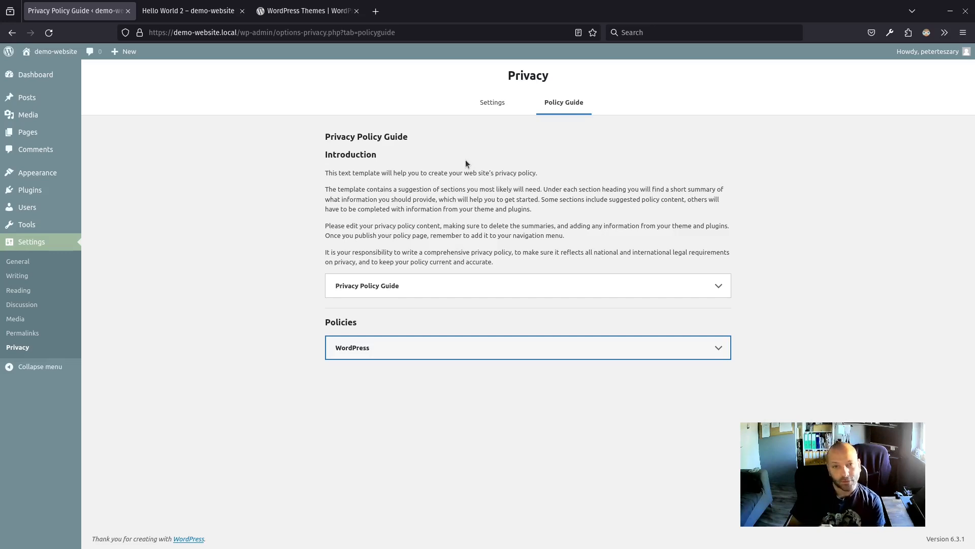
# - Collapse and re-expand the admin navigation, and check the profile and logout options of the signed-in account
pyautogui.click(56, 364)
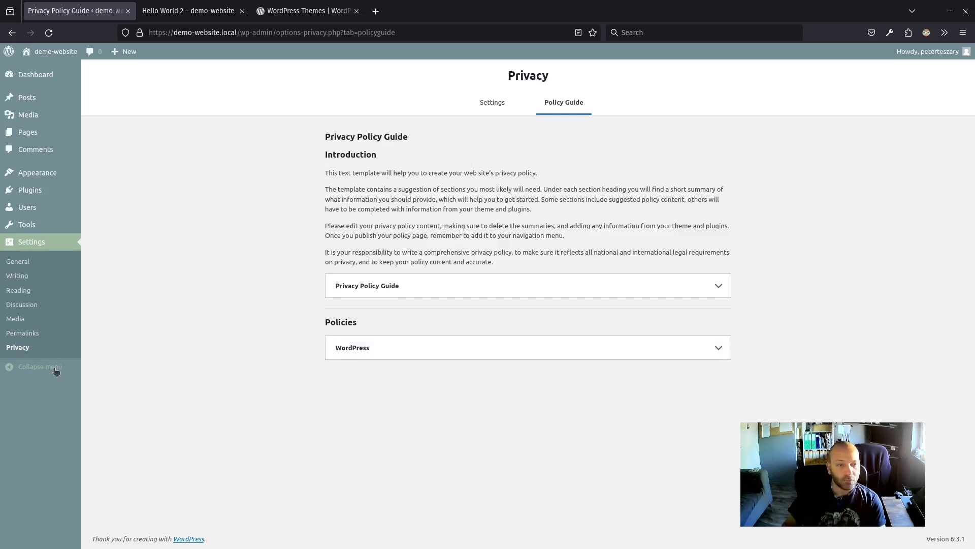
pyautogui.click(12, 258)
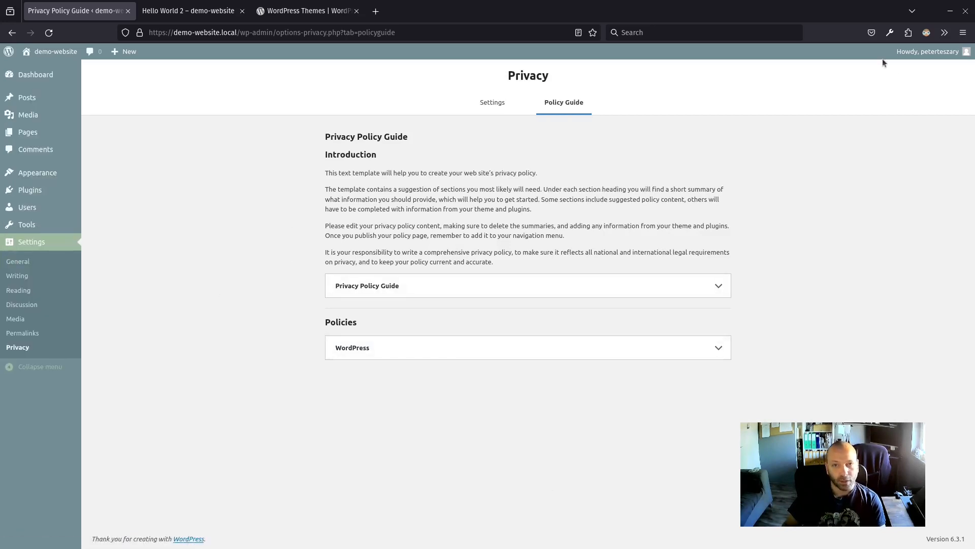
pyautogui.moveTo(932, 51)
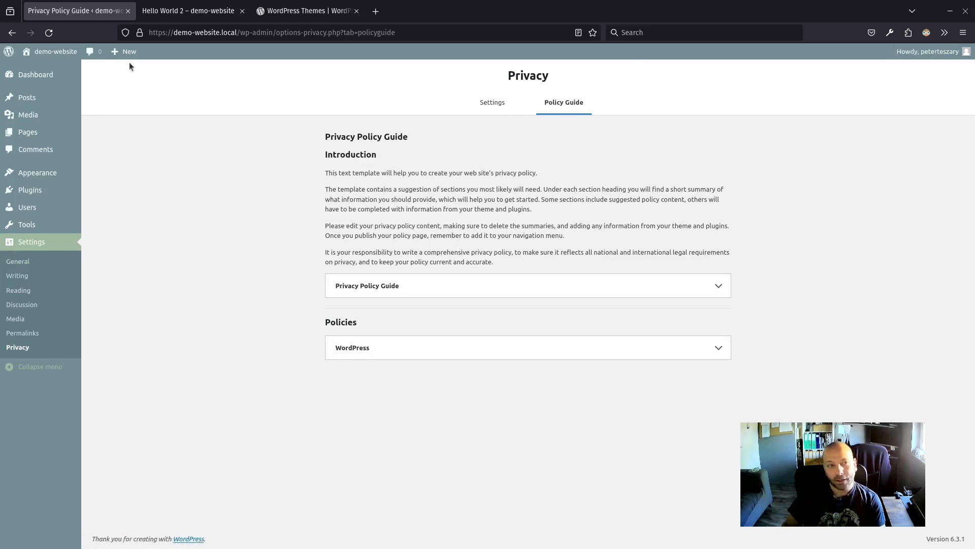
pyautogui.moveTo(884, 56)
pyautogui.click(909, 88)
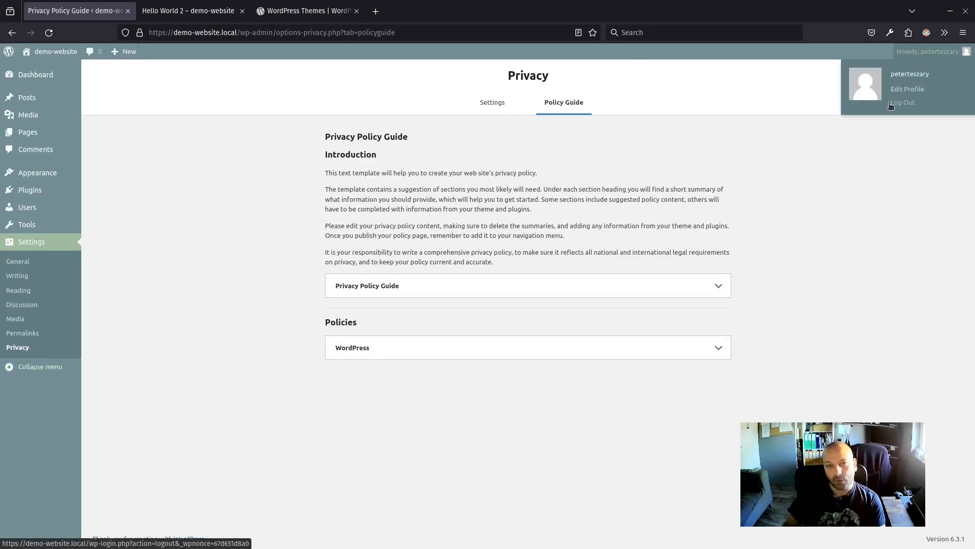